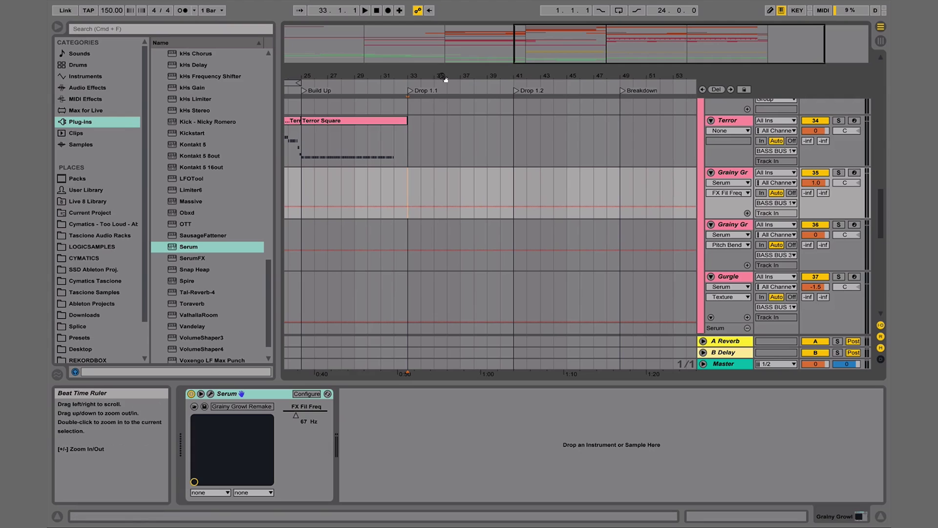
- Create an empty two-bar MIDI clip from bar 33 to bar 35 on the first Grainy Growl track
{"action": "left_click_drag", "start_coordinate": [443, 76], "coordinate": [443, 96]}
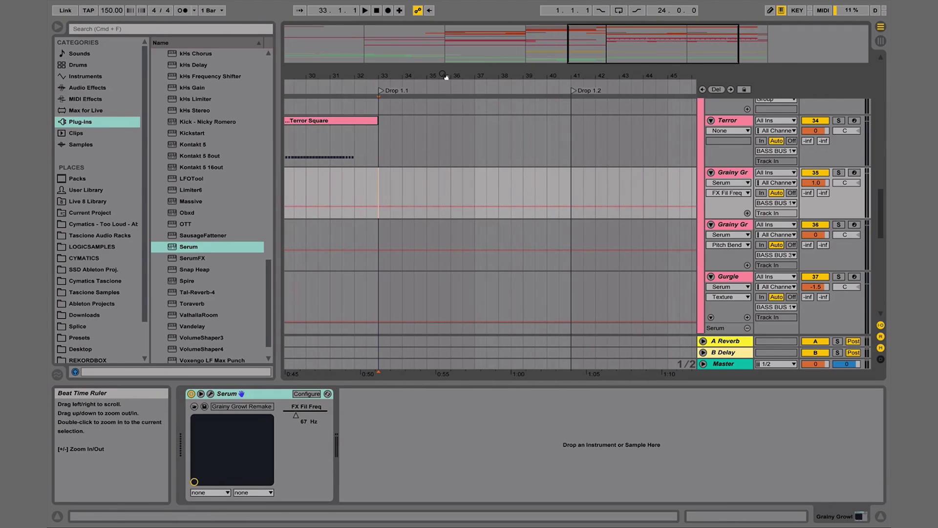
{"action": "left_click_drag", "start_coordinate": [379, 186], "coordinate": [401, 186]}
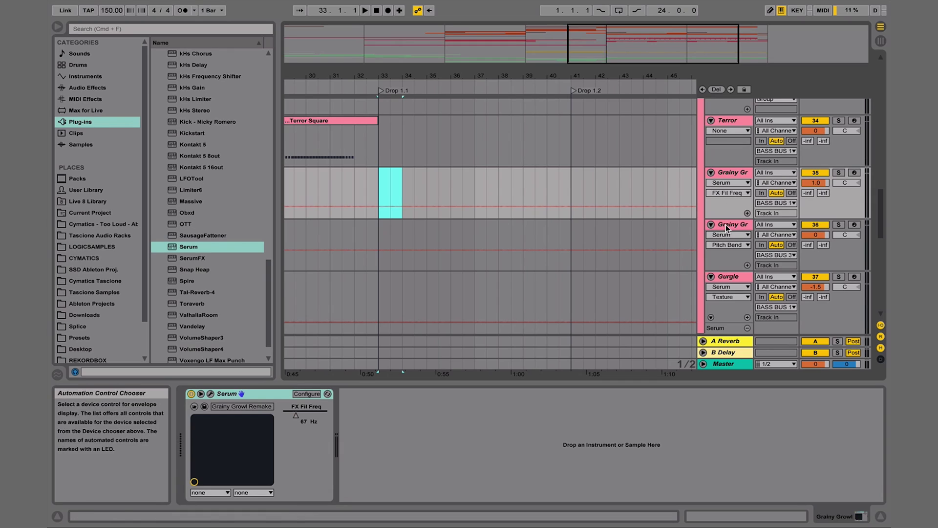
{"action": "left_click_drag", "start_coordinate": [380, 189], "coordinate": [426, 183]}
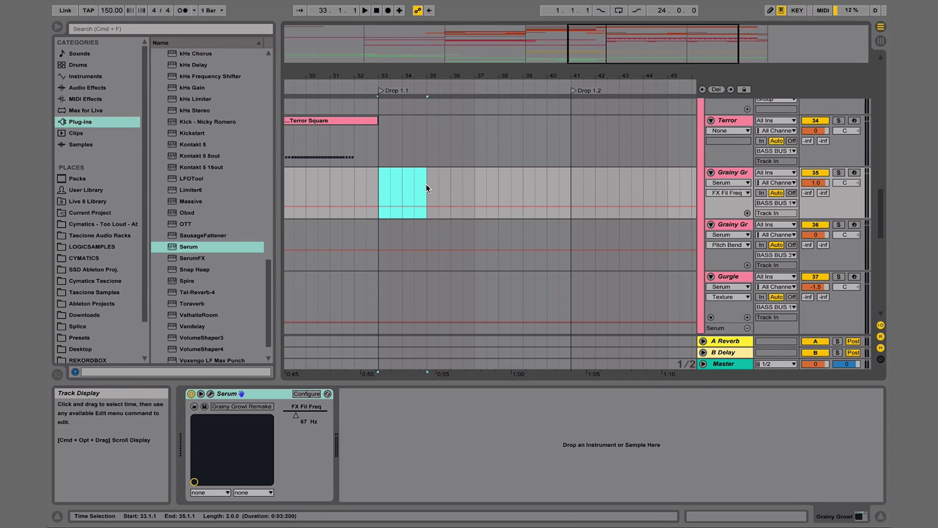
{"action": "key", "text": "super+shift+m"}
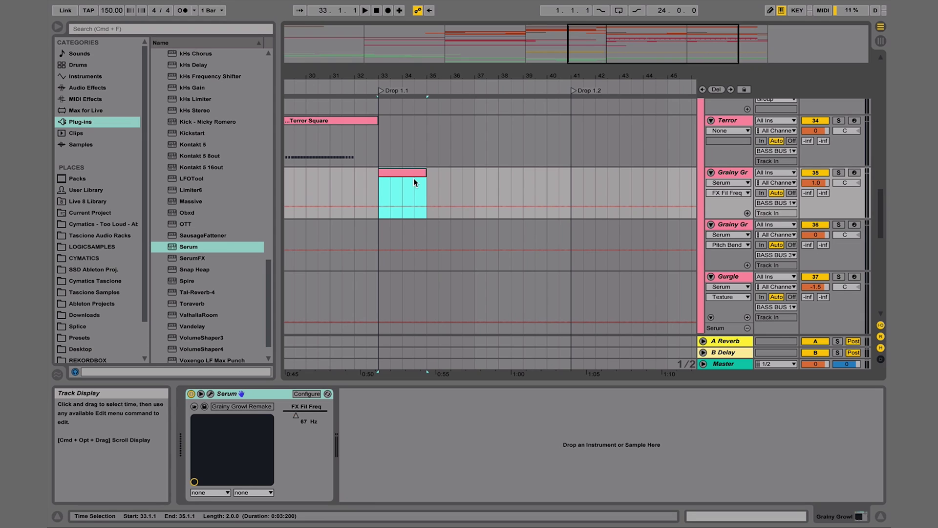
- Add a one-beat F0 note at the start of the new clip and play it back
{"action": "double_click", "coordinate": [410, 172]}
{"action": "scroll", "coordinate": [433, 436], "scroll_direction": "down", "scroll_amount": 10}
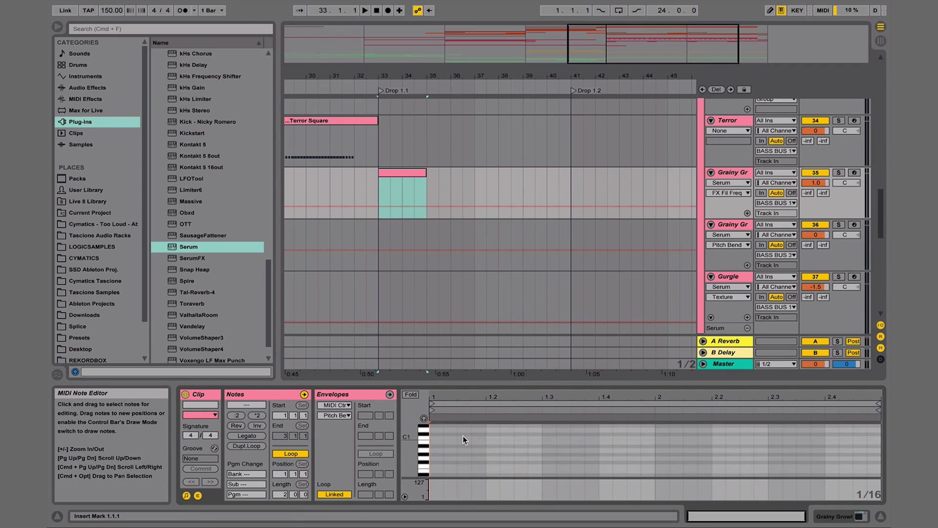
{"action": "double_click", "coordinate": [439, 434]}
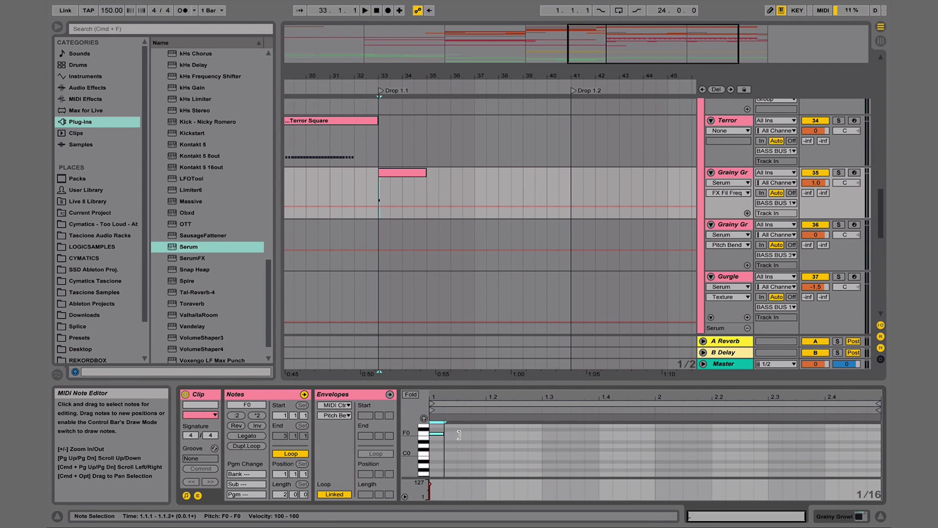
{"action": "left_click_drag", "start_coordinate": [444, 434], "coordinate": [483, 434]}
{"action": "left_click", "coordinate": [382, 194]}
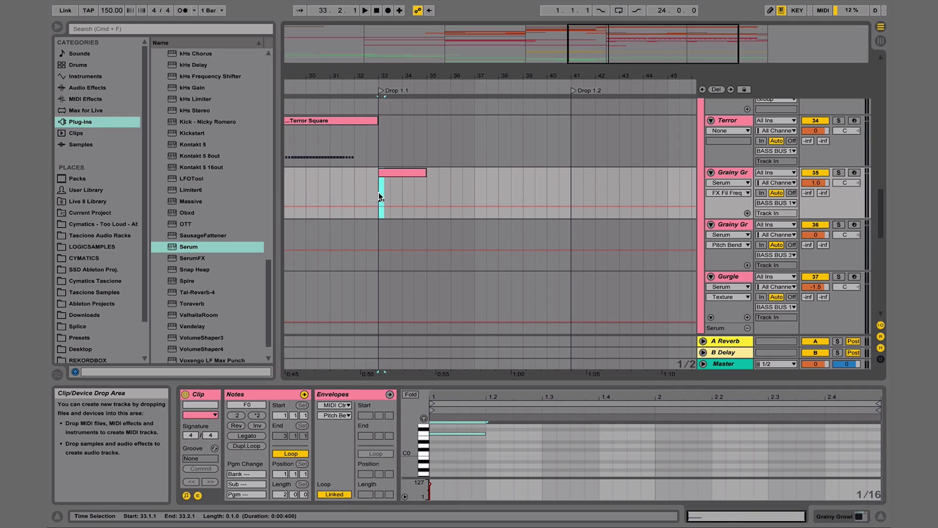
{"action": "key", "text": "space"}
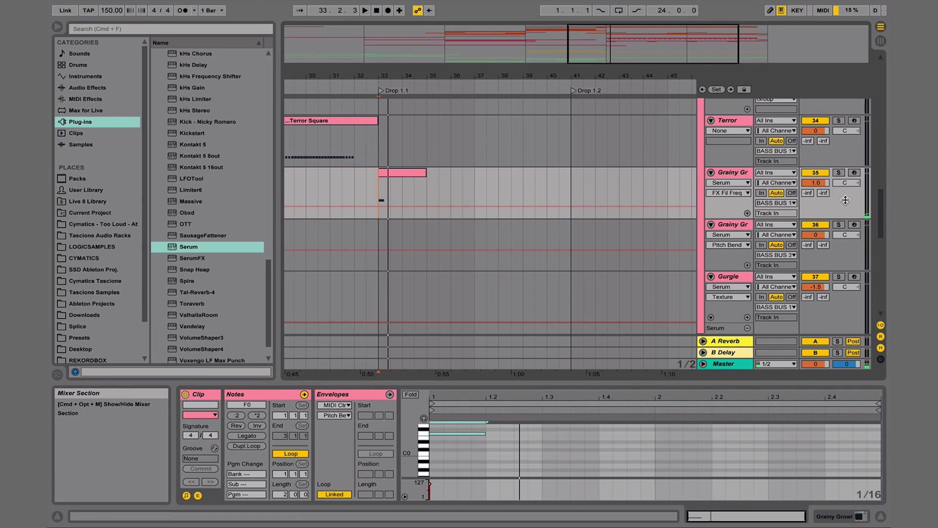
- Delete the Utility effect from the Bass group and play the drop from bar 33
{"action": "scroll", "coordinate": [668, 177], "scroll_direction": "up", "scroll_amount": 10}
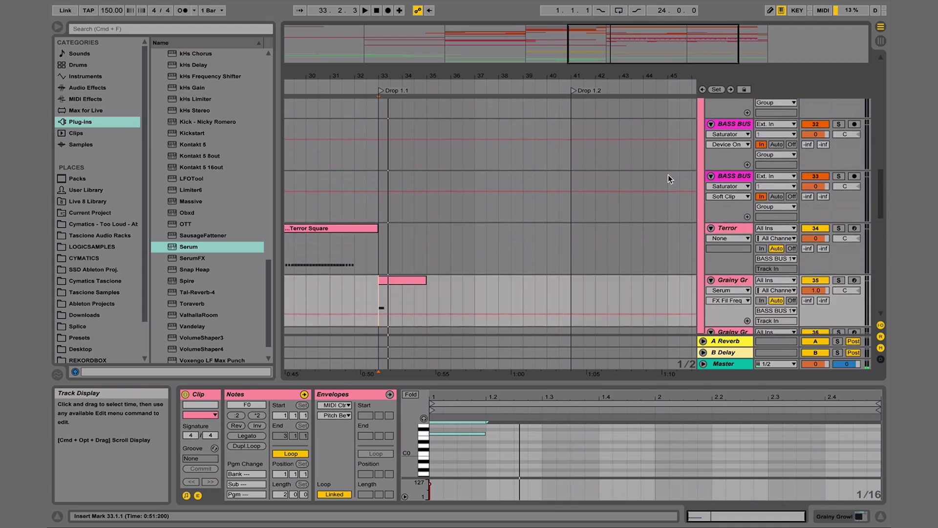
{"action": "scroll", "coordinate": [670, 179], "scroll_direction": "down", "scroll_amount": 10}
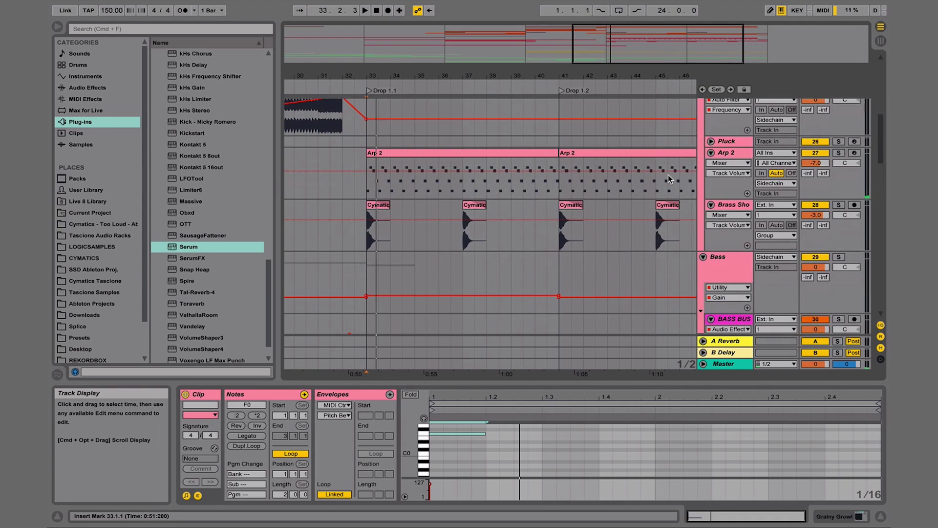
{"action": "scroll", "coordinate": [668, 174], "scroll_direction": "down", "scroll_amount": 3}
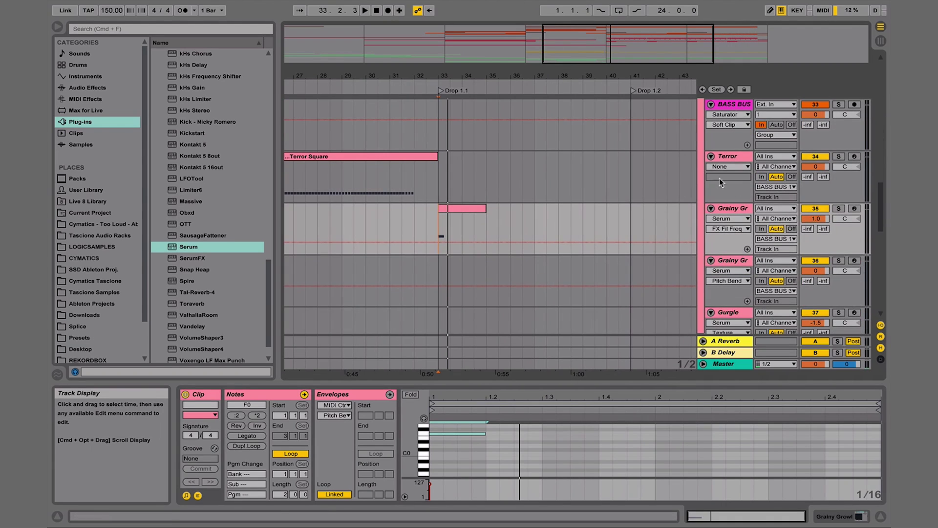
{"action": "scroll", "coordinate": [679, 197], "scroll_direction": "up", "scroll_amount": 6}
{"action": "scroll", "coordinate": [679, 198], "scroll_direction": "up", "scroll_amount": 4}
{"action": "left_click", "coordinate": [661, 138]}
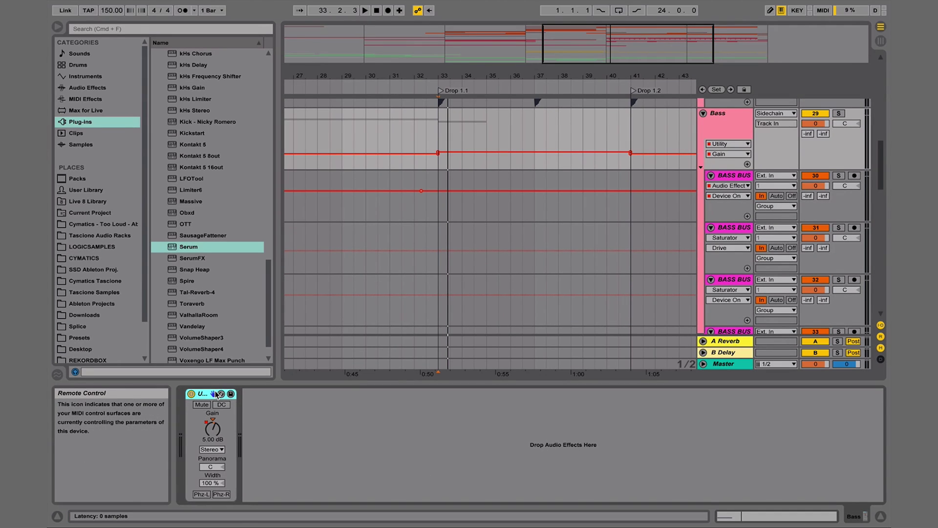
{"action": "key", "text": "Delete"}
{"action": "left_click", "coordinate": [435, 138]}
{"action": "key", "text": "space"}
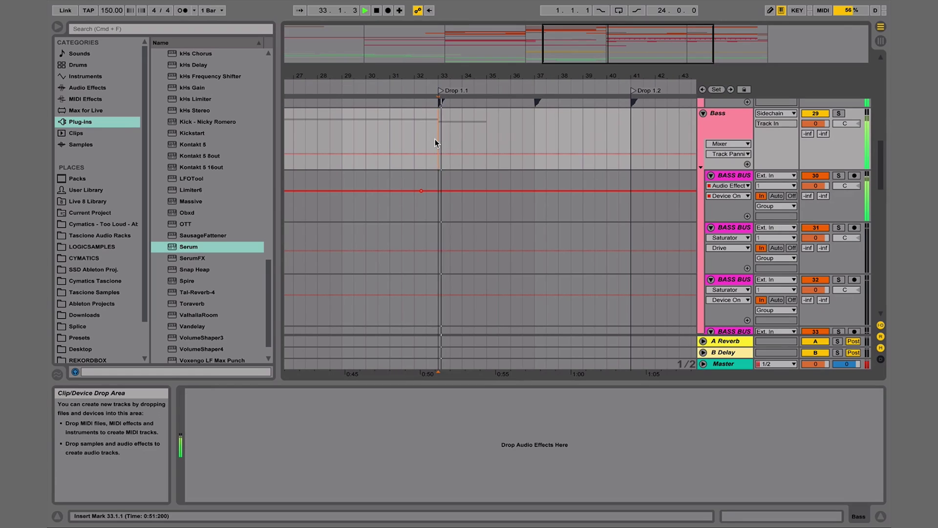
{"action": "key", "text": "space"}
- Add a new Utility audio effect to the Bass group
{"action": "left_click", "coordinate": [721, 128]}
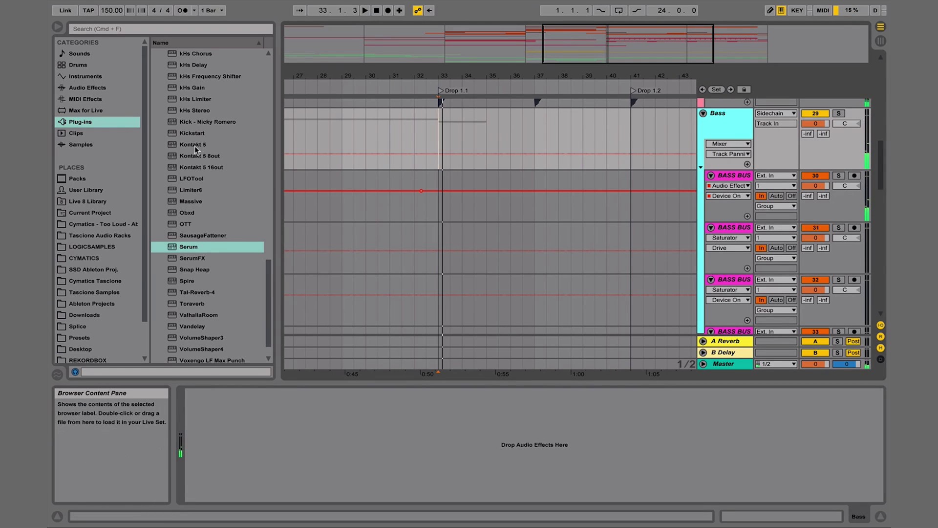
{"action": "left_click", "coordinate": [88, 87]}
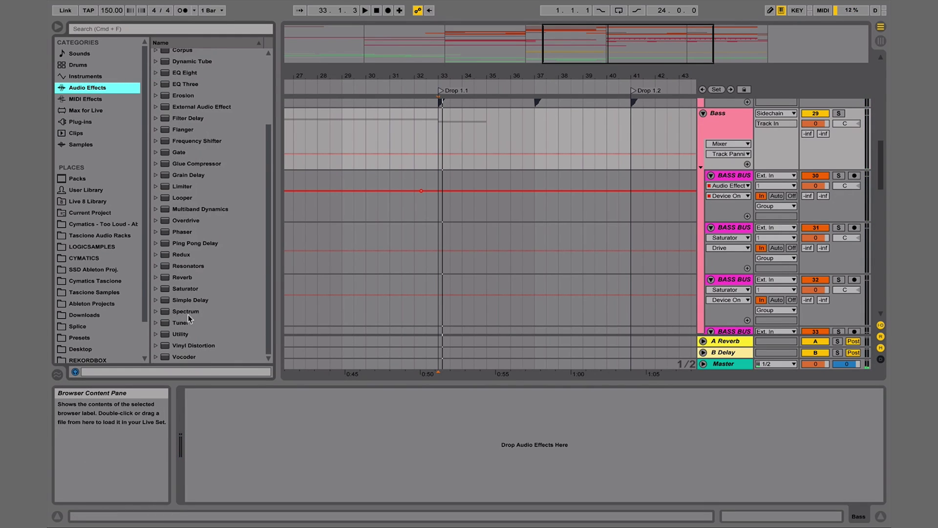
{"action": "double_click", "coordinate": [189, 335]}
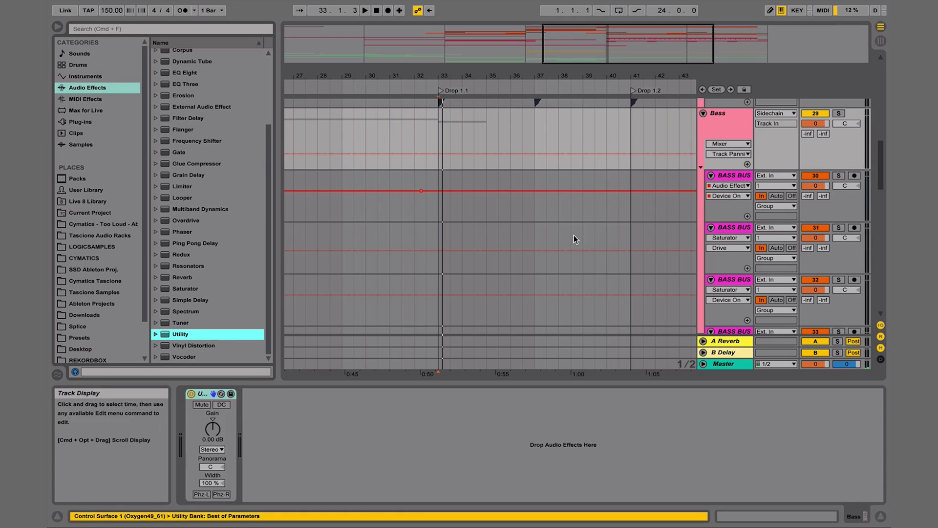
- Automate the Bass group's Utility gain to 5 dB from bar 33 to bar 49 and play the start of the drop
{"action": "left_click_drag", "start_coordinate": [492, 76], "coordinate": [492, 60]}
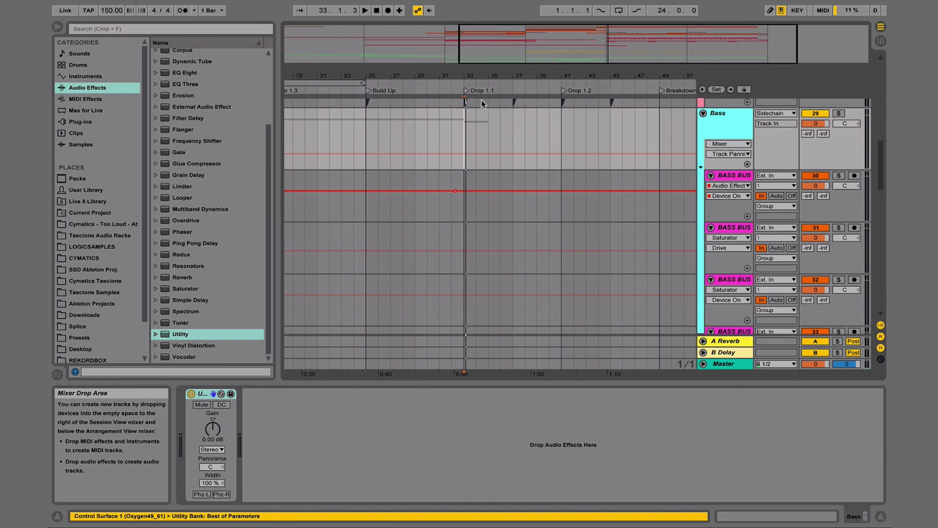
{"action": "left_click", "coordinate": [465, 129]}
{"action": "left_click_drag", "start_coordinate": [465, 129], "coordinate": [659, 145]}
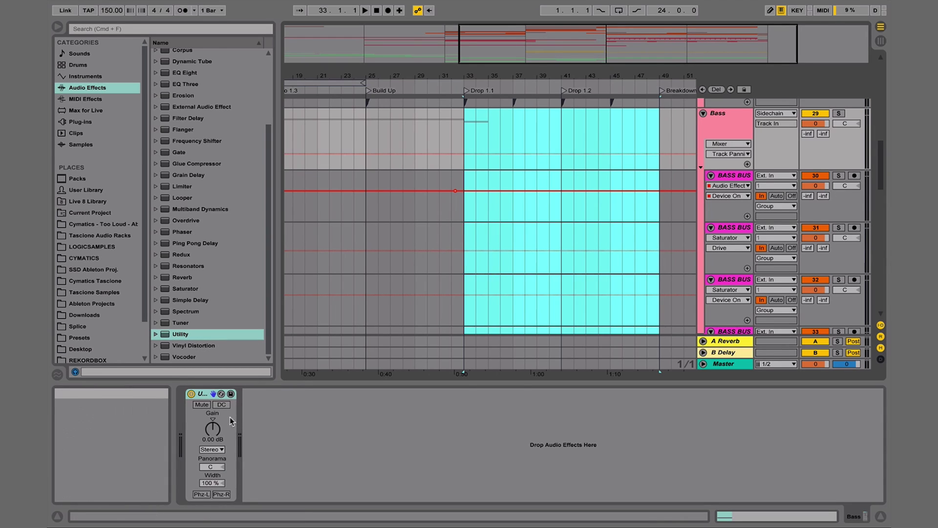
{"action": "left_click", "coordinate": [217, 428]}
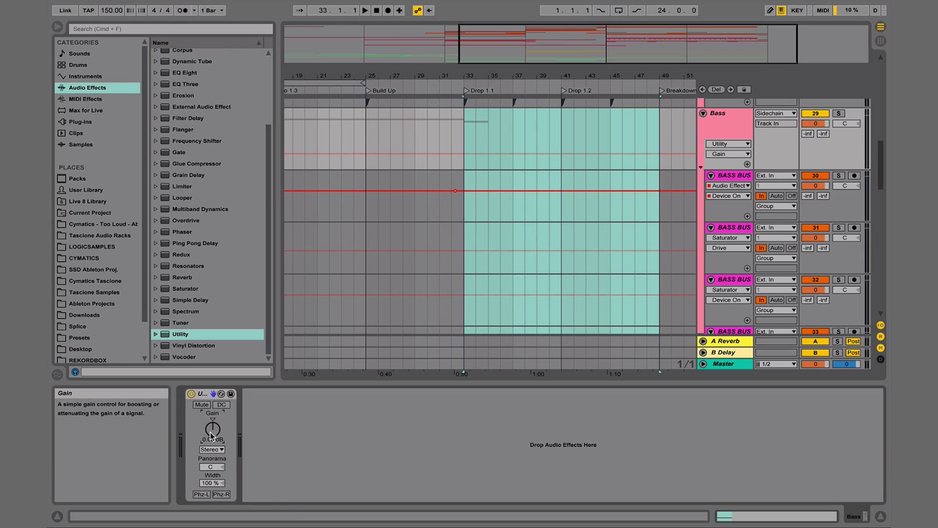
{"action": "left_click_drag", "start_coordinate": [529, 150], "coordinate": [529, 148]}
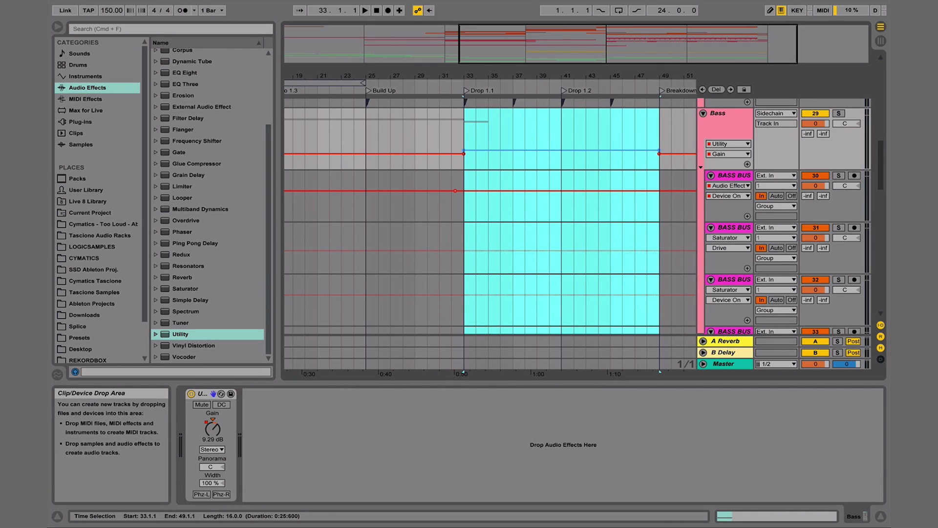
{"action": "left_click_drag", "start_coordinate": [480, 149], "coordinate": [480, 151]}
{"action": "left_click", "coordinate": [454, 139]}
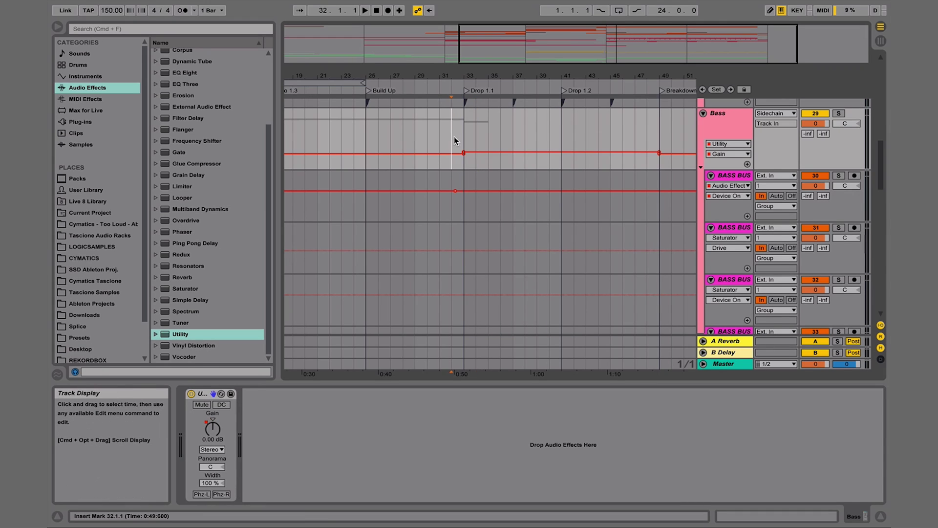
{"action": "key", "text": "space"}
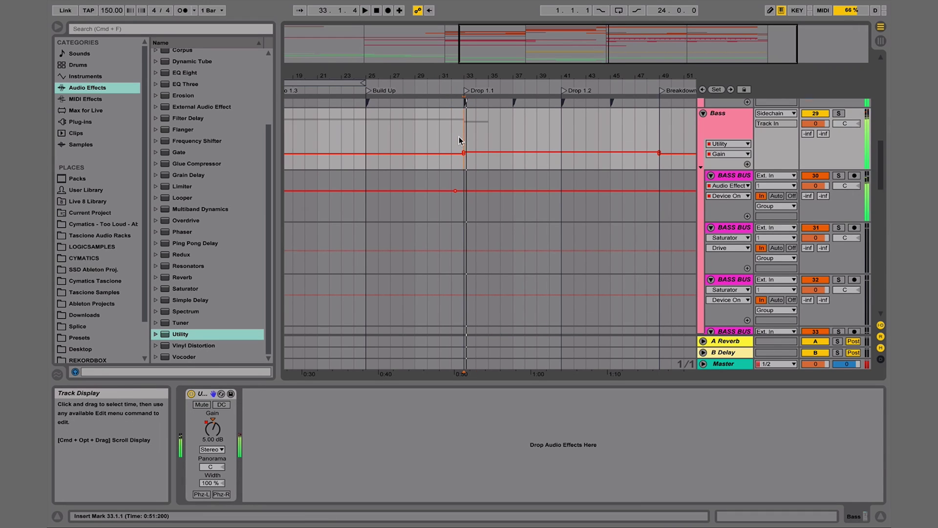
- Duplicate the two-bar Grainy Growl clip so the copy starts at bar 35
{"action": "scroll", "coordinate": [459, 137], "scroll_direction": "down", "scroll_amount": 3}
{"action": "scroll", "coordinate": [459, 136], "scroll_direction": "down", "scroll_amount": 3}
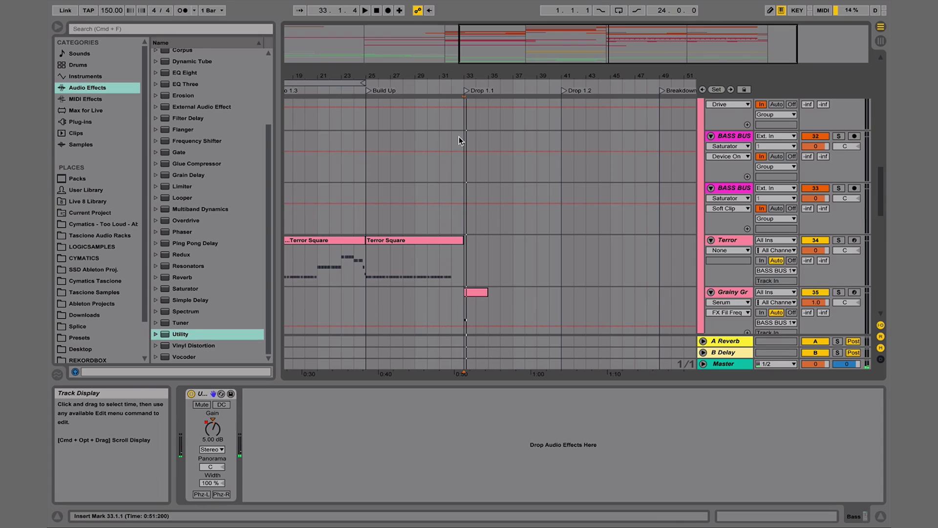
{"action": "scroll", "coordinate": [518, 200], "scroll_direction": "down", "scroll_amount": 3}
{"action": "left_click_drag", "start_coordinate": [515, 76], "coordinate": [513, 83]}
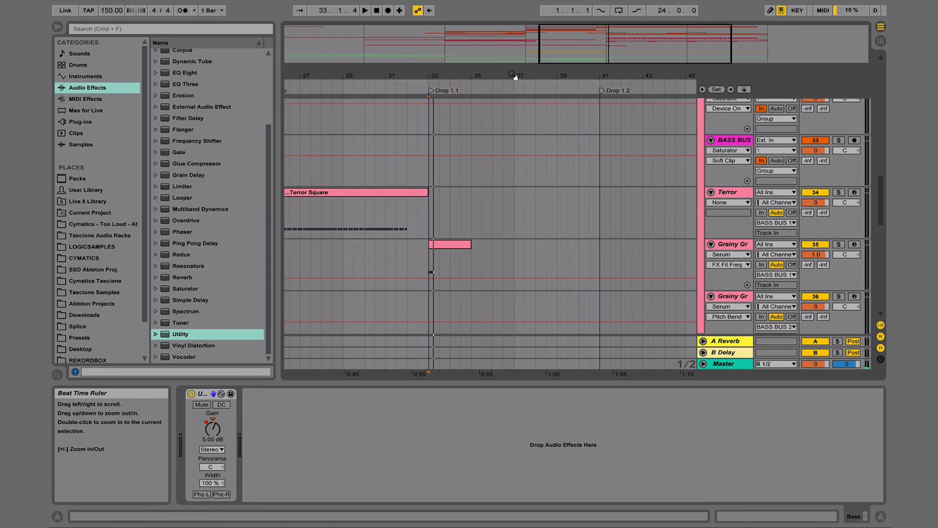
{"action": "left_click", "coordinate": [453, 244]}
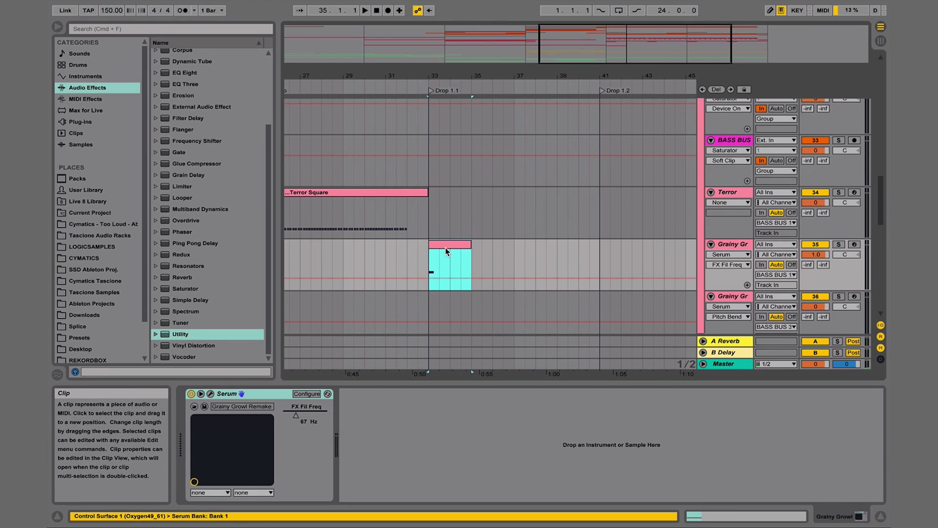
{"action": "key", "text": "super+d"}
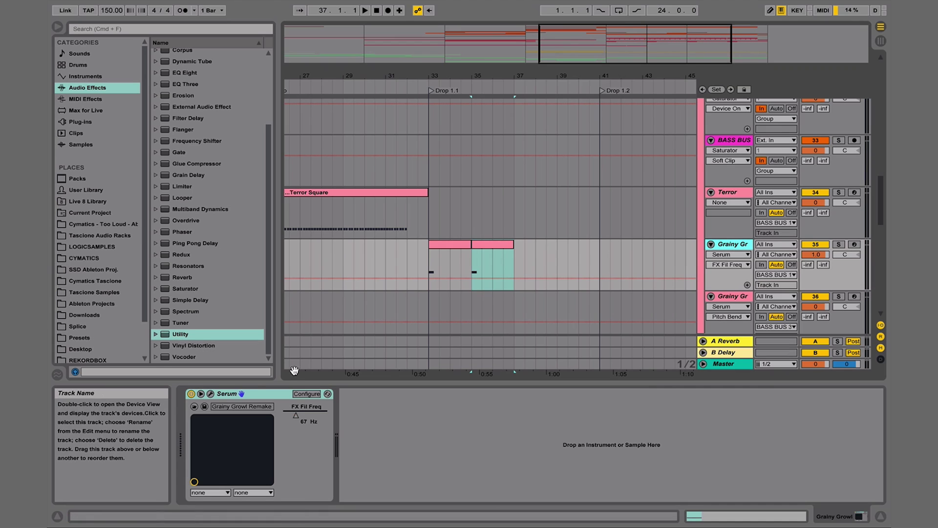
- Examine the filter frequency and its modulation in the effects section of the Grainy Growl track's Serum
{"action": "left_click", "coordinate": [211, 393]}
{"action": "left_click", "coordinate": [359, 92]}
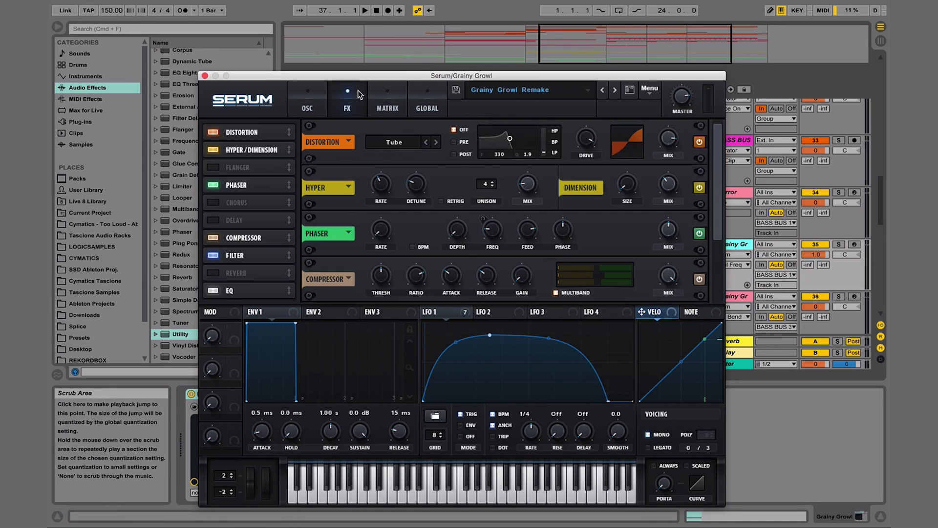
{"action": "left_click", "coordinate": [235, 256]}
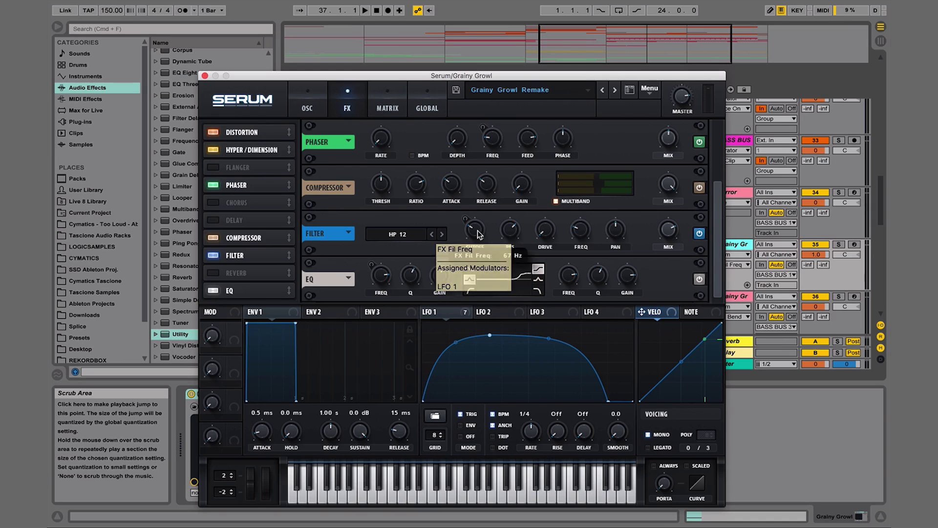
{"action": "left_click", "coordinate": [205, 76]}
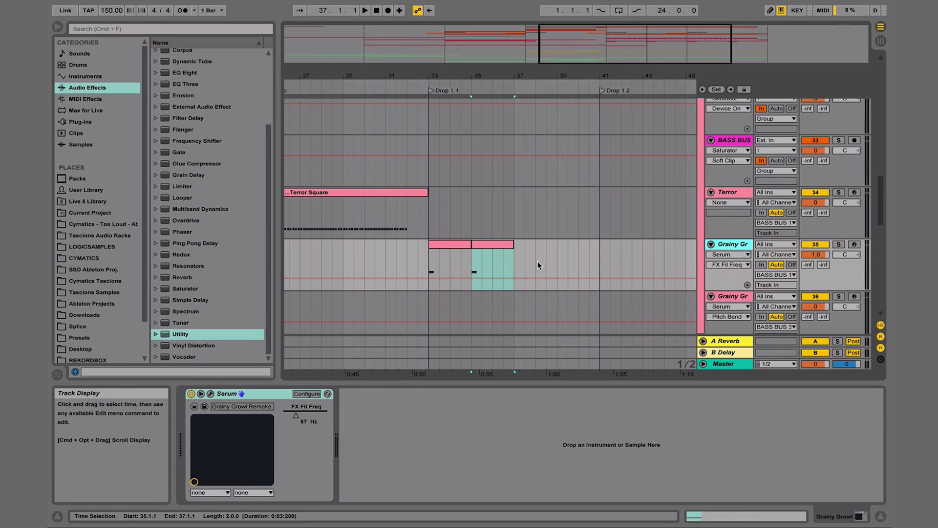
- Raise the FX Fil Freq automation to 120 Hz for half a bar from bar 35 and play that spot
{"action": "left_click", "coordinate": [471, 264]}
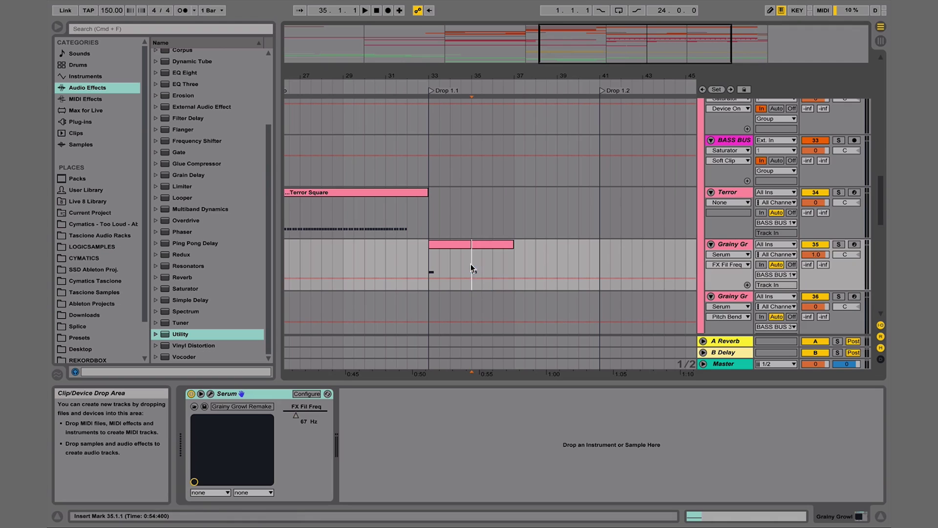
{"action": "mouse_move", "coordinate": [471, 263]}
{"action": "left_mouse_down"}
{"action": "mouse_move", "coordinate": [488, 264]}
{"action": "mouse_move", "coordinate": [475, 272]}
{"action": "left_mouse_up"}
{"action": "left_click", "coordinate": [482, 262]}
{"action": "left_click", "coordinate": [473, 261]}
{"action": "key", "text": "space"}
{"action": "key", "text": "space"}
{"action": "key", "text": "space"}
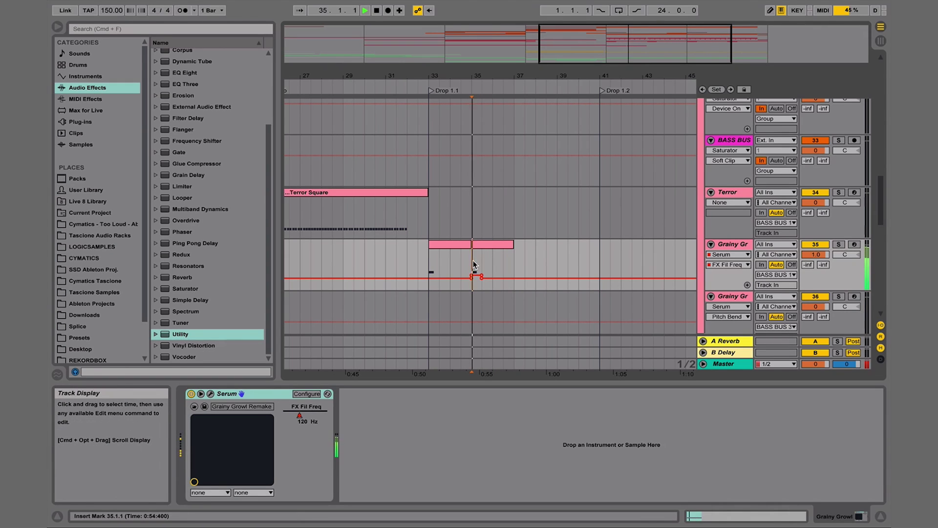
{"action": "key", "text": "space"}
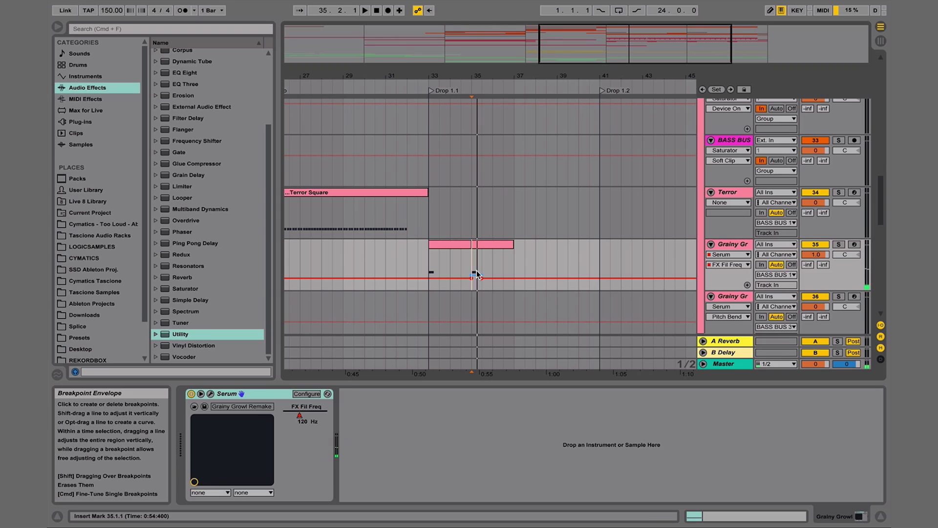
- Solo the first Grainy Growl track and compare its sound by playing from bar 33 and bar 35
{"action": "left_click", "coordinate": [423, 261]}
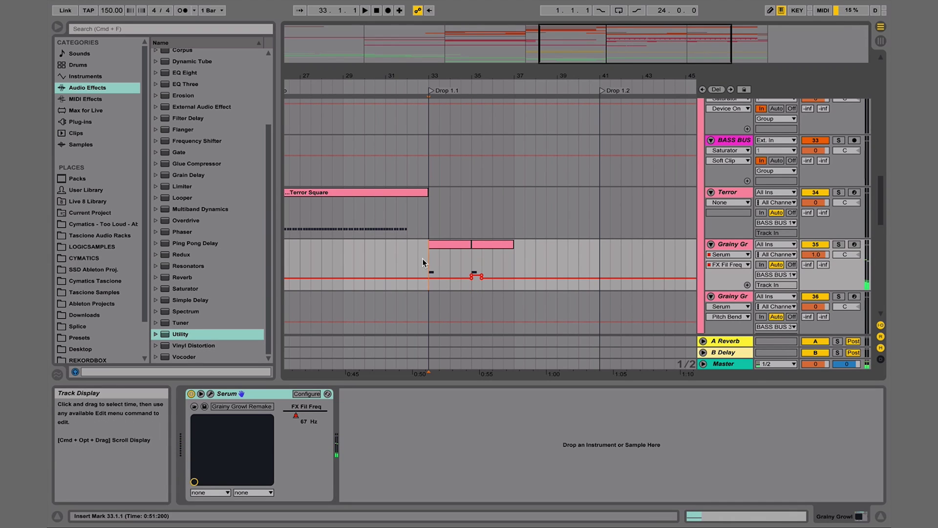
{"action": "left_click", "coordinate": [839, 243]}
{"action": "key", "text": "space"}
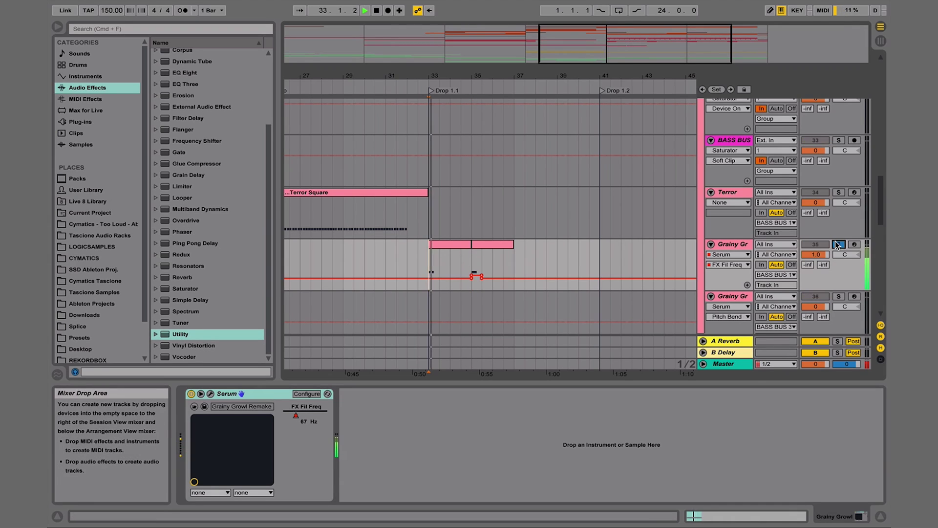
{"action": "left_click", "coordinate": [470, 255]}
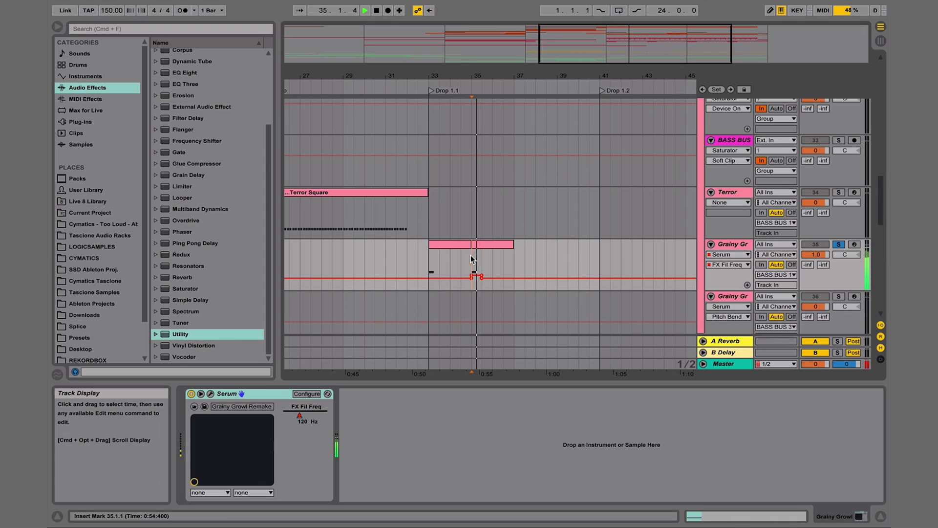
- Examine the Utility gain automation on the Bass group around the start of Drop 1.1
{"action": "key", "text": "space"}
{"action": "scroll", "coordinate": [657, 216], "scroll_direction": "up", "scroll_amount": 5}
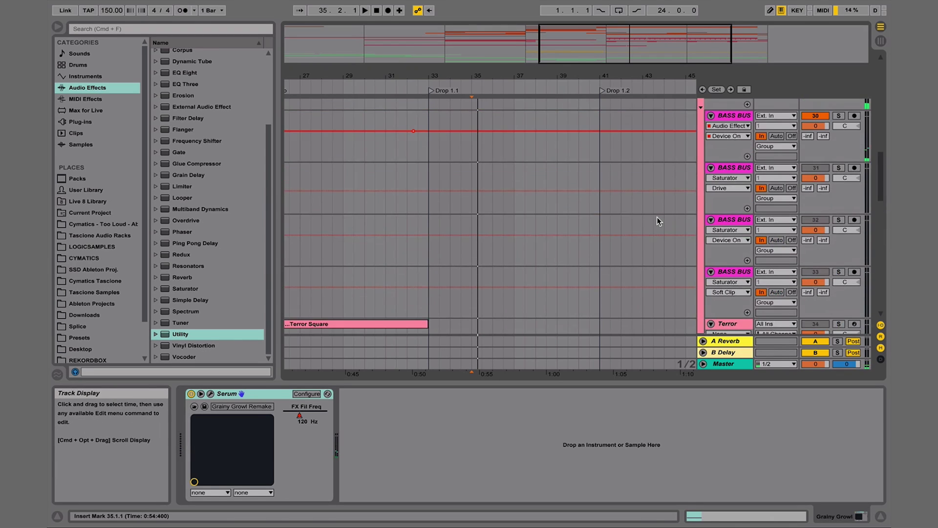
{"action": "scroll", "coordinate": [657, 221], "scroll_direction": "up", "scroll_amount": 3}
{"action": "left_click", "coordinate": [719, 194]}
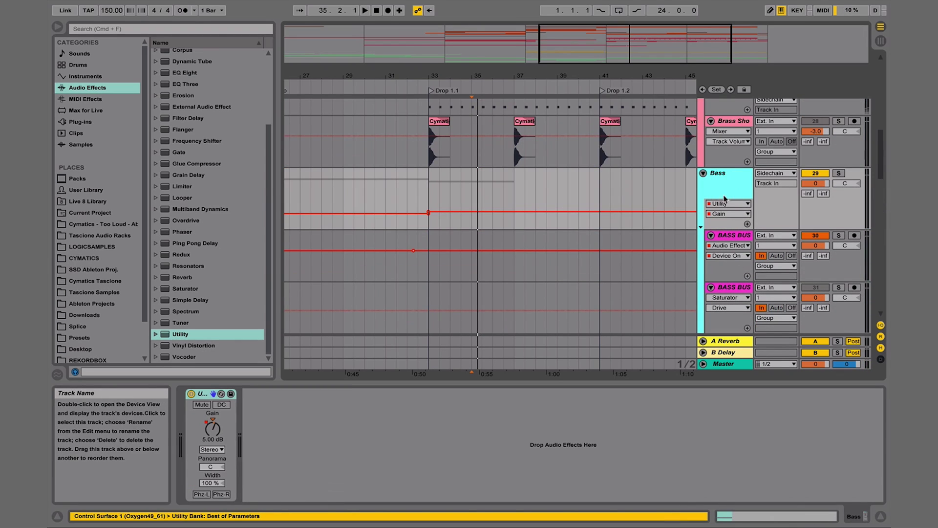
{"action": "left_click", "coordinate": [768, 179]}
{"action": "left_click", "coordinate": [772, 209]}
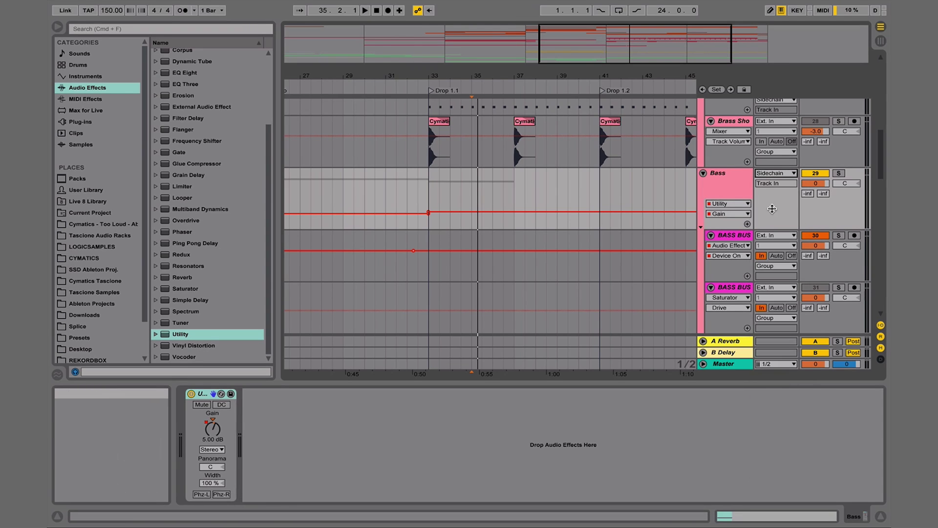
{"action": "left_click", "coordinate": [775, 174]}
{"action": "left_click", "coordinate": [773, 211]}
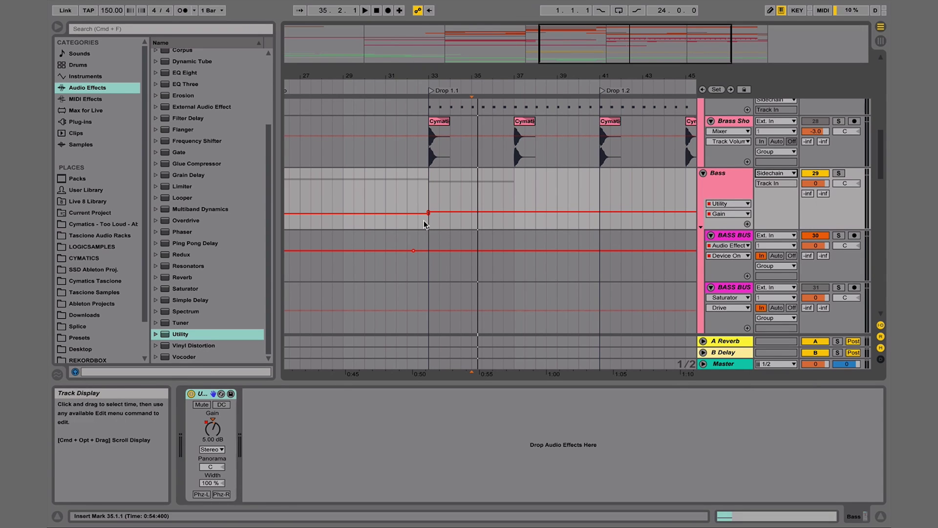
{"action": "left_click", "coordinate": [426, 203]}
- Duplicate the Grainy Growl clips and filter automation of bars 33 to 37 so the copy starts at bar 37
{"action": "scroll", "coordinate": [425, 199], "scroll_direction": "down", "scroll_amount": 5}
{"action": "scroll", "coordinate": [425, 198], "scroll_direction": "left", "scroll_amount": 1}
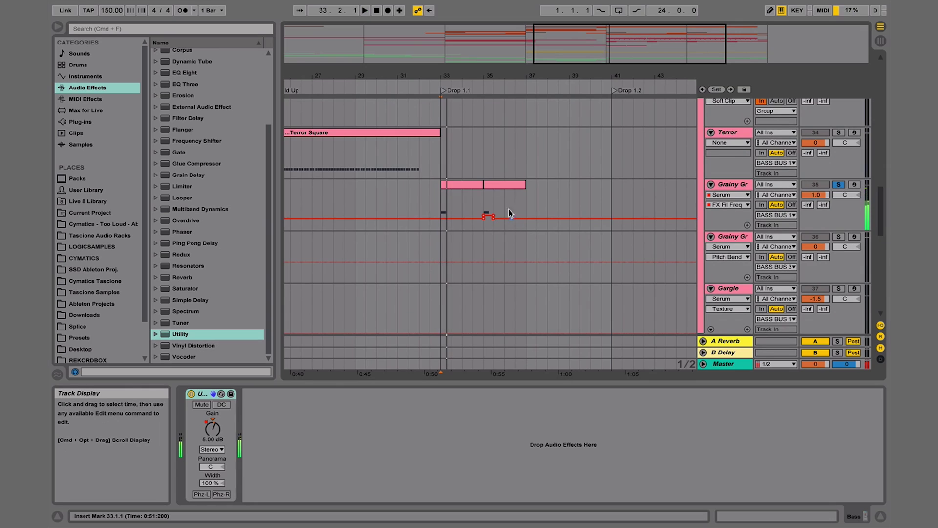
{"action": "left_click", "coordinate": [487, 198]}
{"action": "left_click", "coordinate": [523, 199]}
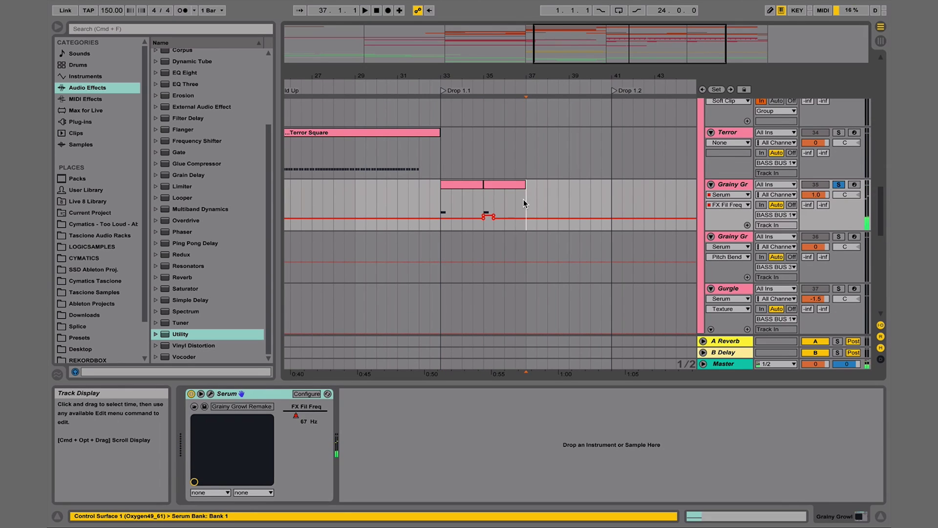
{"action": "left_click_drag", "start_coordinate": [523, 199], "coordinate": [441, 194]}
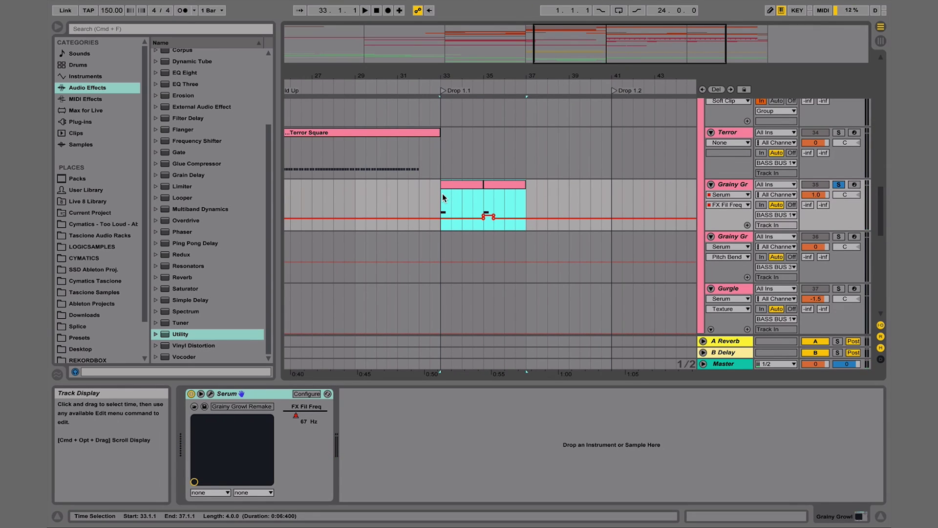
{"action": "key", "text": "super+d"}
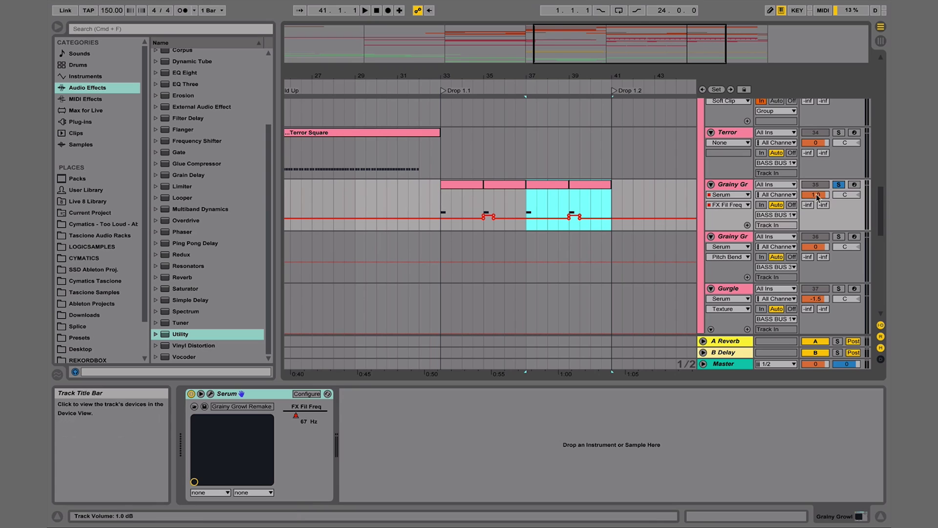
- Create an empty two-bar MIDI clip on the Gurgle track from bar 33 to 35 and open its notes
{"action": "scroll", "coordinate": [613, 209], "scroll_direction": "down", "scroll_amount": 3}
{"action": "left_click", "coordinate": [441, 203]}
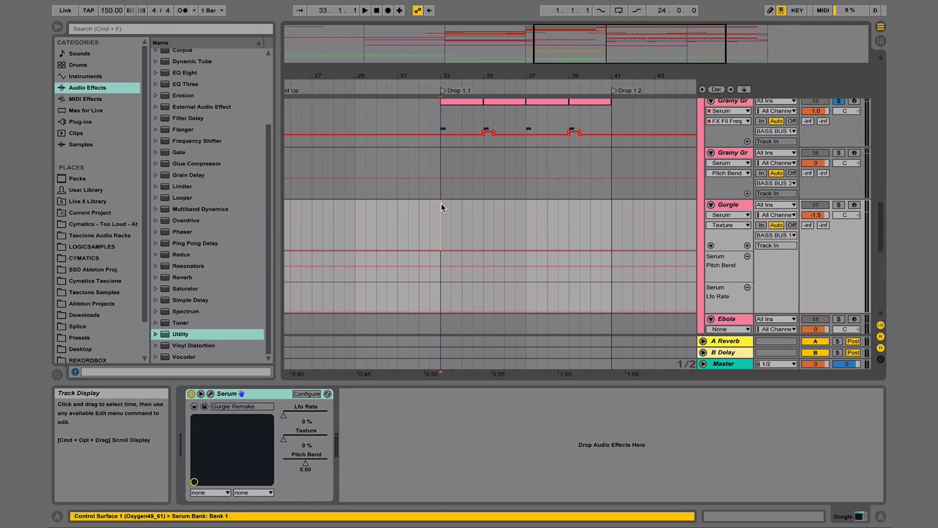
{"action": "left_click_drag", "start_coordinate": [441, 203], "coordinate": [480, 203]}
{"action": "key", "text": "super+shift+m"}
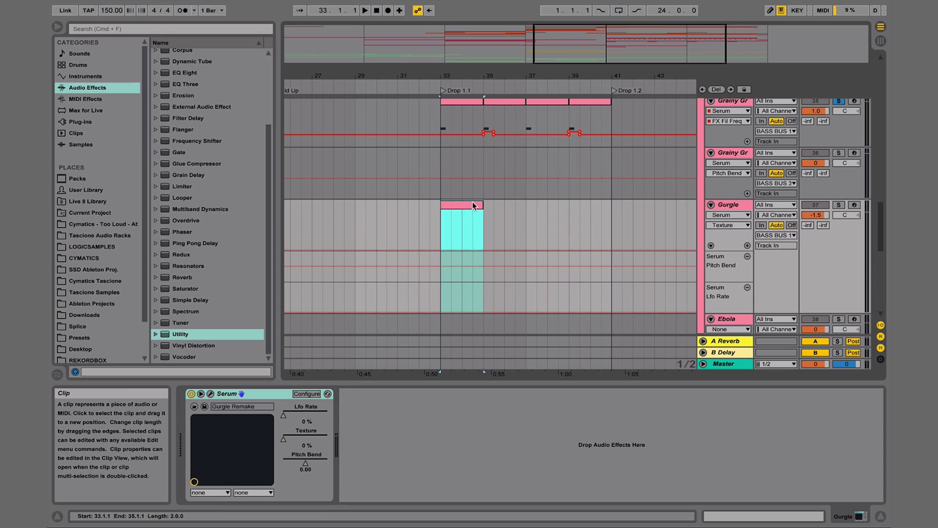
{"action": "double_click", "coordinate": [472, 201]}
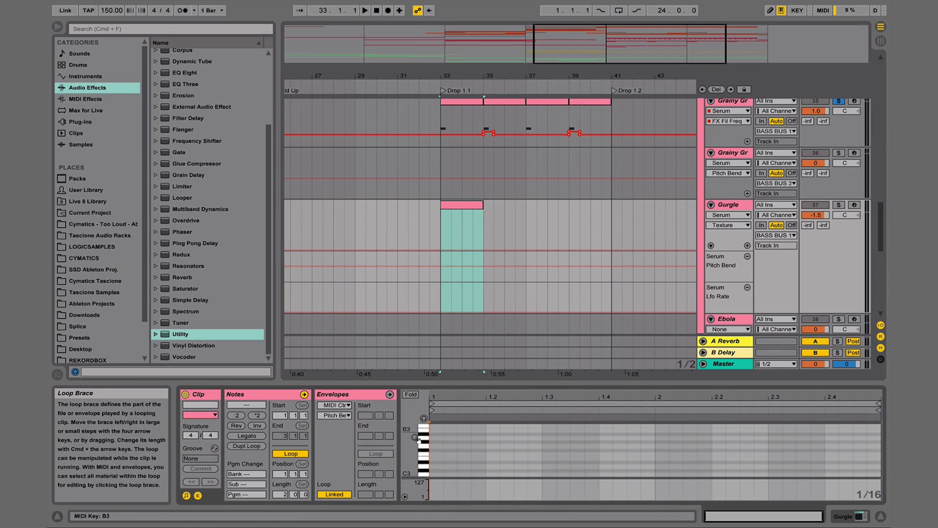
- Add an F0 note at 1.2.3 in the Gurgle clip and lengthen it by one 1/32 step
{"action": "scroll", "coordinate": [491, 445], "scroll_direction": "down", "scroll_amount": 5}
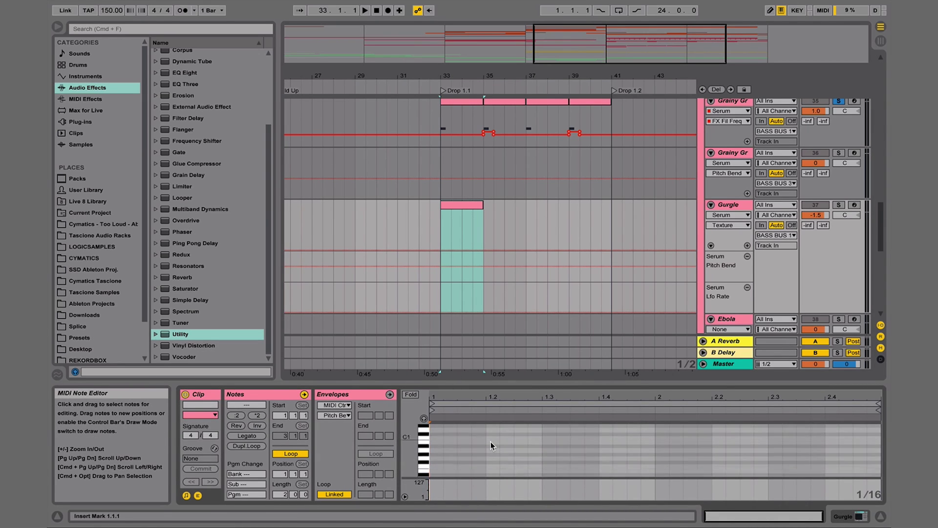
{"action": "scroll", "coordinate": [490, 441], "scroll_direction": "down", "scroll_amount": 1}
{"action": "left_click", "coordinate": [491, 441]}
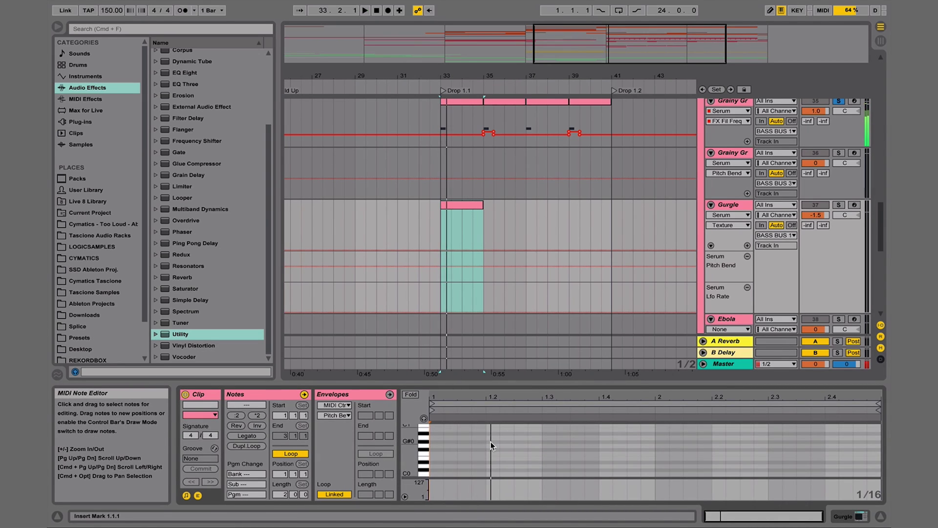
{"action": "double_click", "coordinate": [519, 452]}
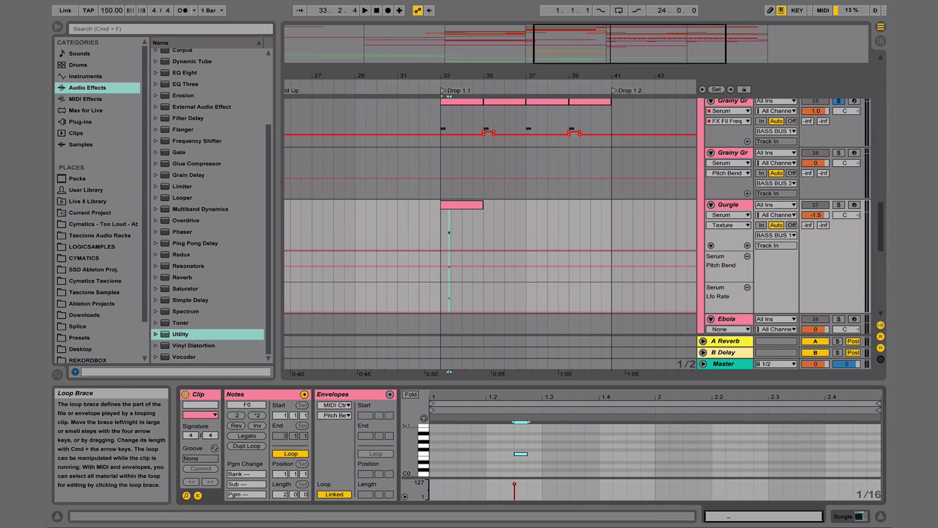
{"action": "left_click_drag", "start_coordinate": [527, 396], "coordinate": [527, 400]}
{"action": "key", "text": "shift+Right"}
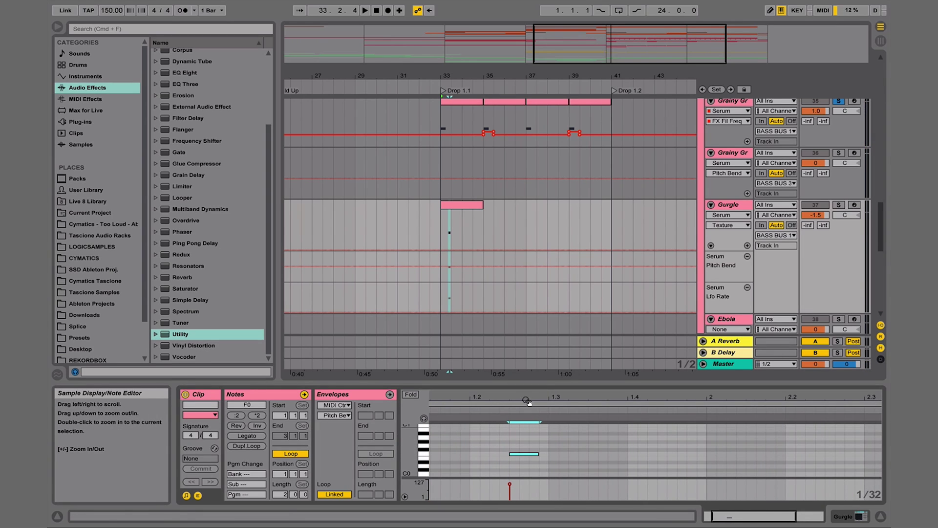
- Duplicate the F0 note onto 1.3, 1.4 and 2.1, lengthening these copies to just under one beat each
{"action": "key", "text": "ctrl+d"}
{"action": "key", "text": "Right"}
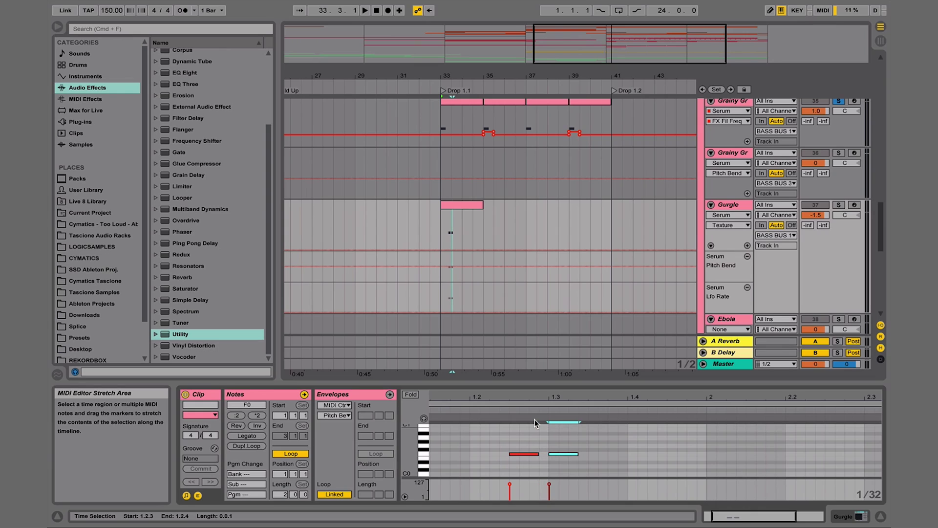
{"action": "key", "text": "shift+Right"}
{"action": "key", "text": "shift+Right"}
{"action": "key", "text": "shift+Right"}
{"action": "key", "text": "shift+Right"}
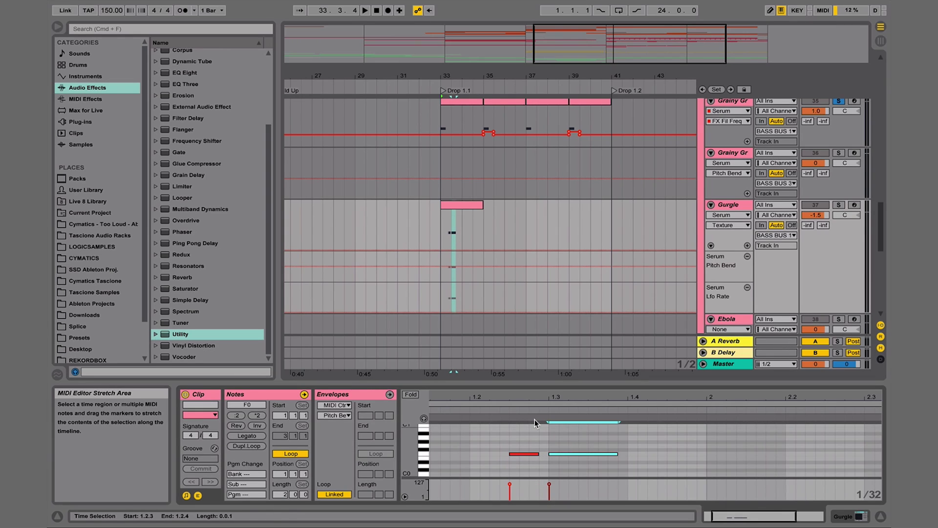
{"action": "key", "text": "ctrl+d"}
{"action": "key", "text": "ctrl+d"}
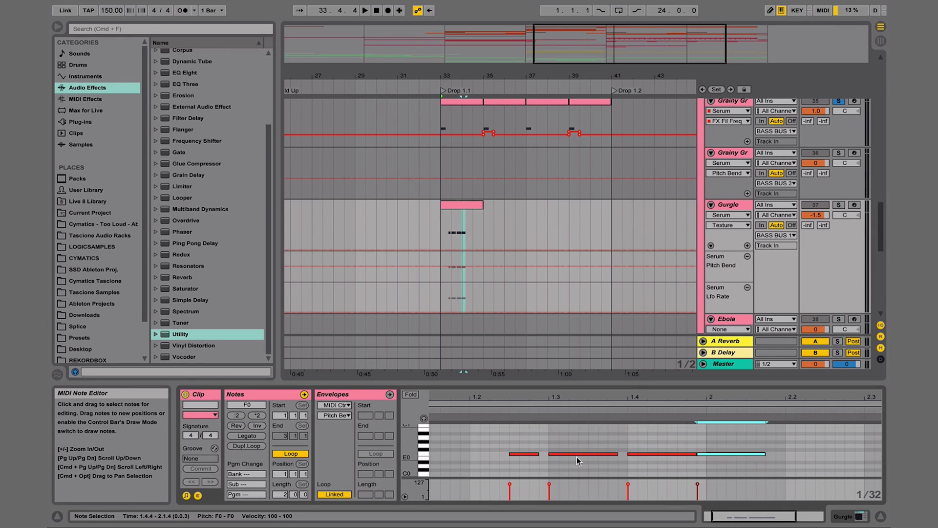
- Solo the Gurgle track, play its new clip from bar 33 and show the track's Serum device
{"action": "left_click", "coordinate": [442, 223]}
{"action": "key", "text": "space"}
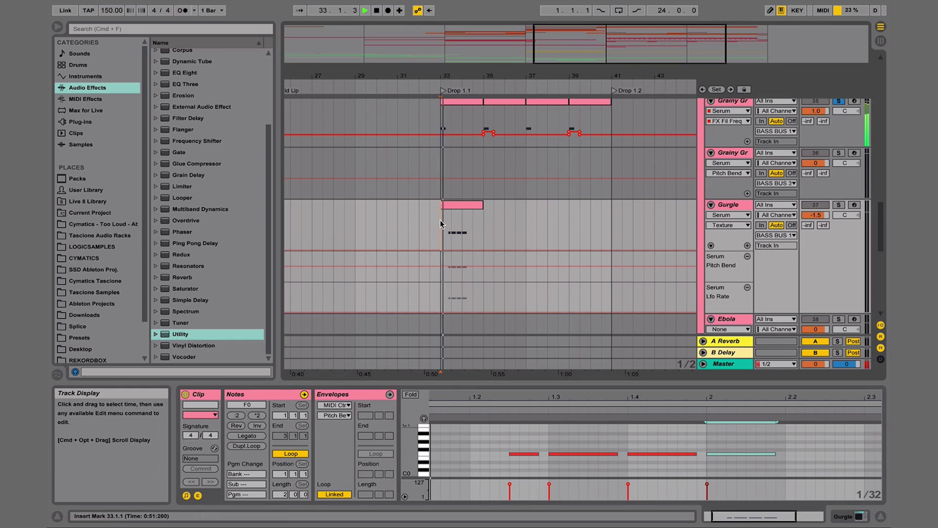
{"action": "left_click", "coordinate": [838, 205]}
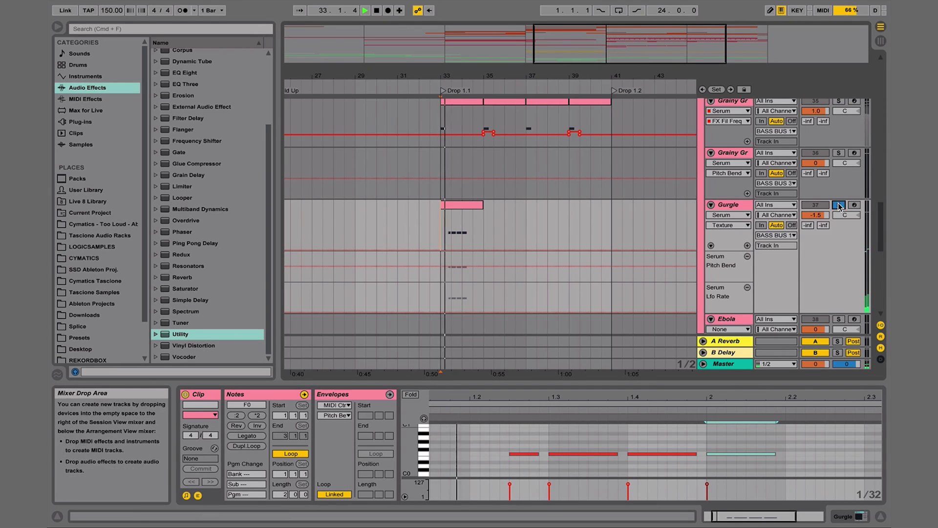
{"action": "key", "text": "space"}
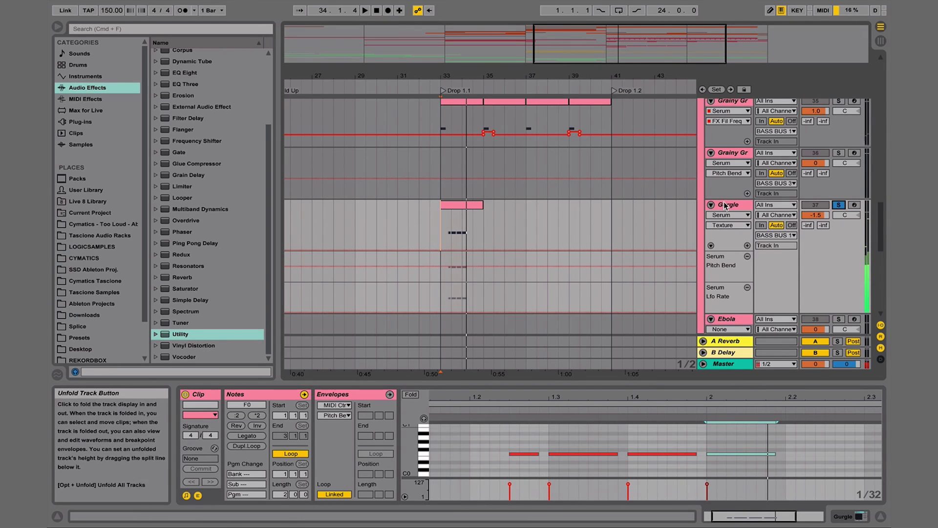
{"action": "left_click", "coordinate": [725, 205]}
{"action": "double_click", "coordinate": [725, 206]}
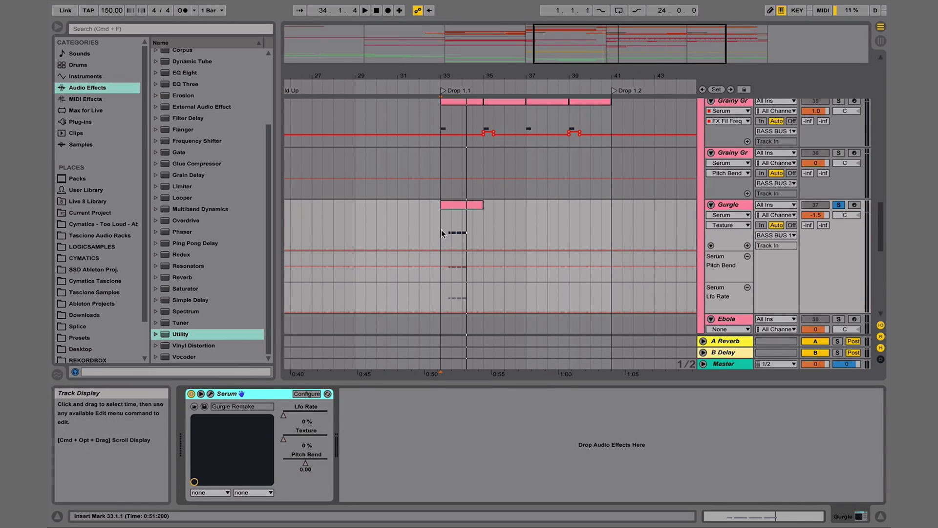
- Duplicate the two-bar Gurgle clip three times so the copies fill bars 35 to 41
{"action": "left_click_drag", "start_coordinate": [441, 229], "coordinate": [481, 230]}
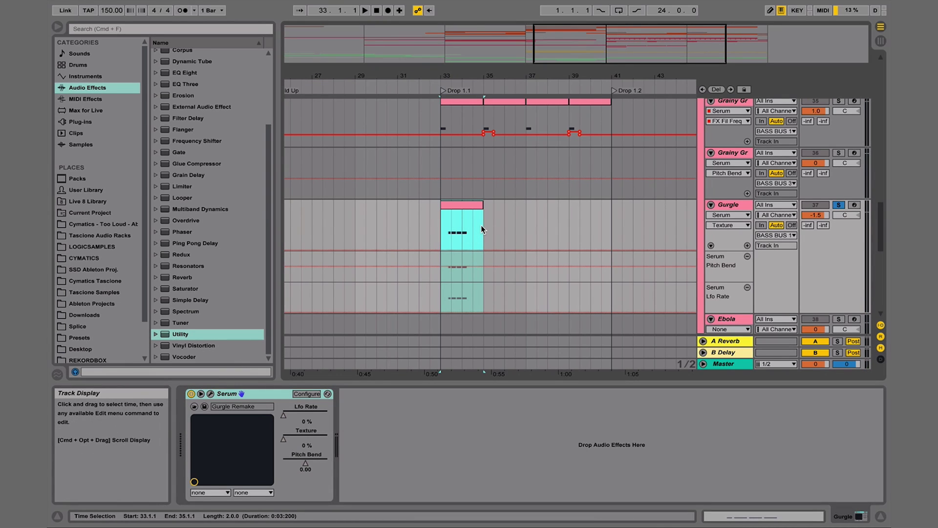
{"action": "key", "text": "super+d"}
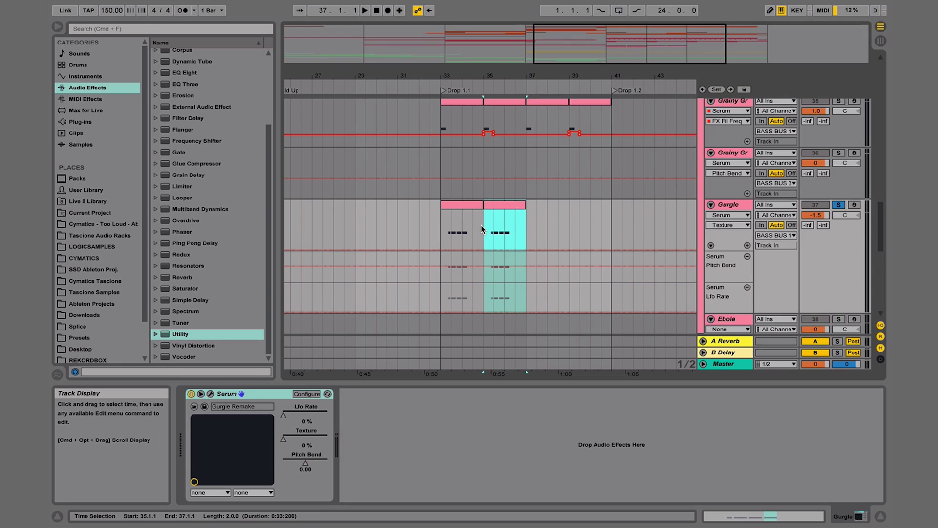
{"action": "key", "text": "super+d"}
{"action": "key", "text": "super+d"}
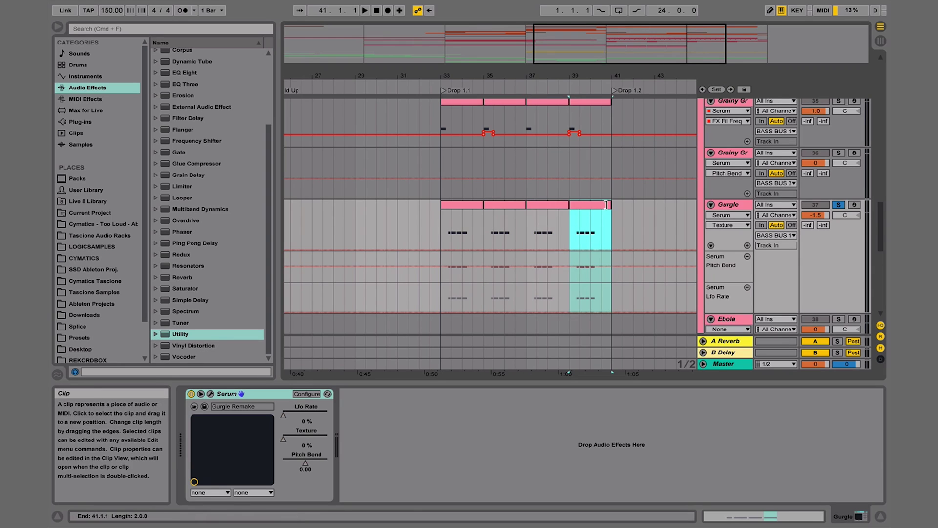
- In the last Gurgle clip, move the final F0 note to 2.1.3 and shorten it to the first note's length
{"action": "double_click", "coordinate": [600, 205]}
{"action": "left_click", "coordinate": [762, 453]}
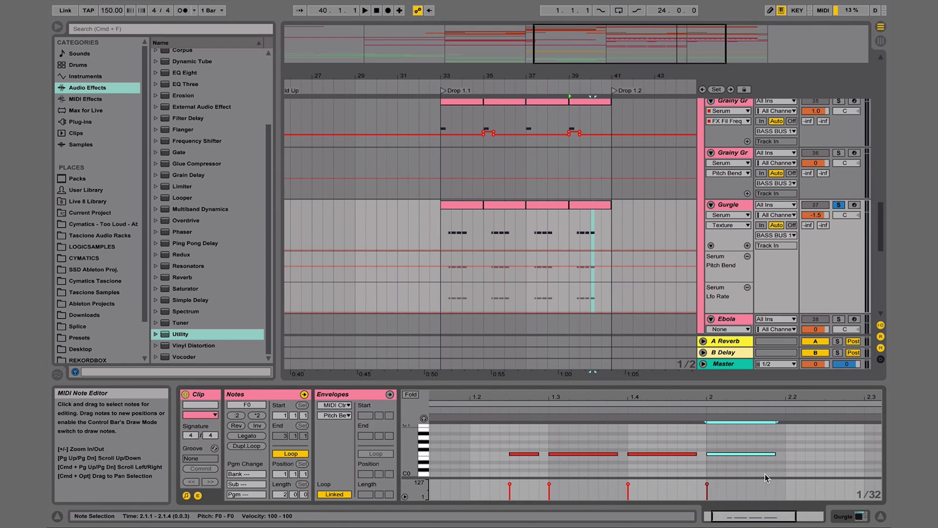
{"action": "key", "text": "Right"}
{"action": "key", "text": "Right"}
{"action": "key", "text": "Right"}
{"action": "key", "text": "Right"}
{"action": "key", "text": "shift+Left"}
{"action": "key", "text": "shift+Left"}
{"action": "key", "text": "shift+Left"}
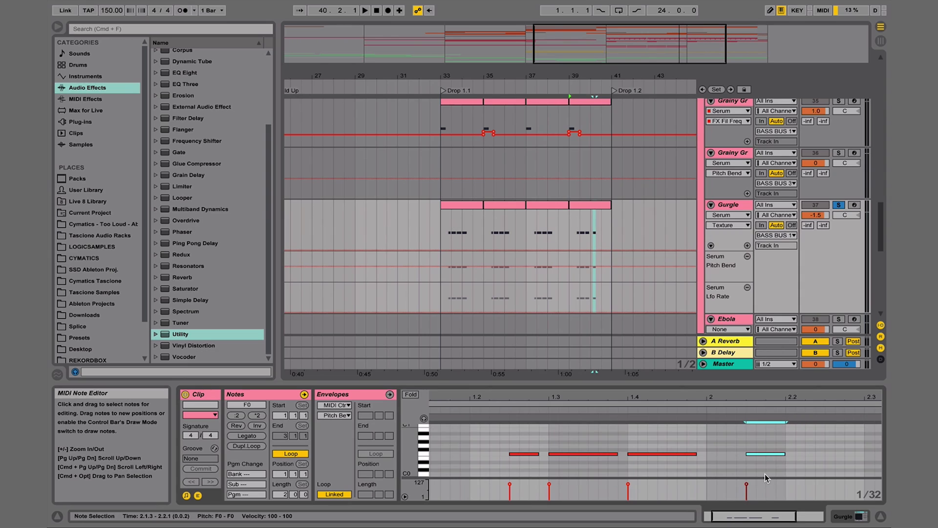
{"action": "key", "text": "shift+Left"}
- Duplicate the short F0 note onto 2.2 and lengthen the copy to just under one beat
{"action": "key", "text": "super+d"}
{"action": "key", "text": "Right"}
{"action": "key", "text": "shift+Right"}
{"action": "key", "text": "shift+Right"}
{"action": "key", "text": "shift+Right"}
{"action": "key", "text": "shift+Right"}
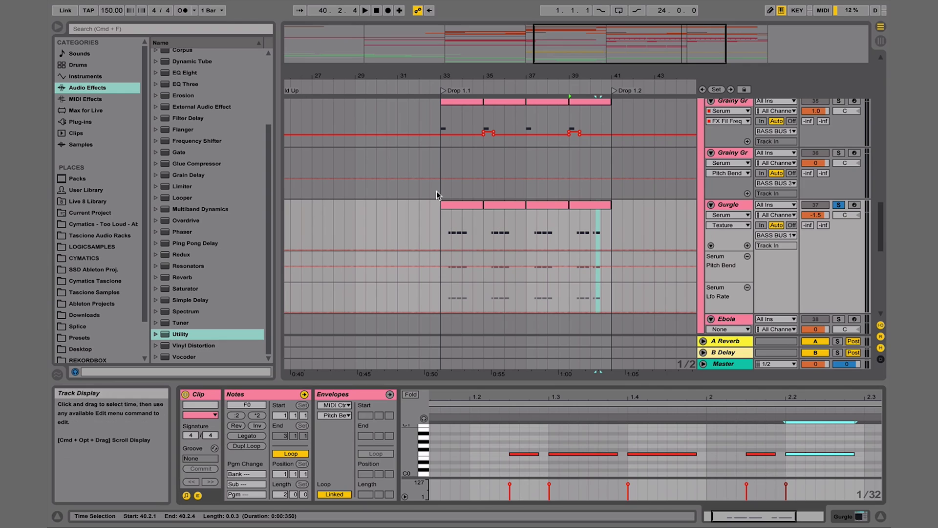
- Play the Gurgle pattern from 33.3.1 and bring up the track's Serum device
{"action": "left_click", "coordinate": [449, 231]}
{"action": "key", "text": "space"}
{"action": "key", "text": "space"}
{"action": "double_click", "coordinate": [736, 207]}
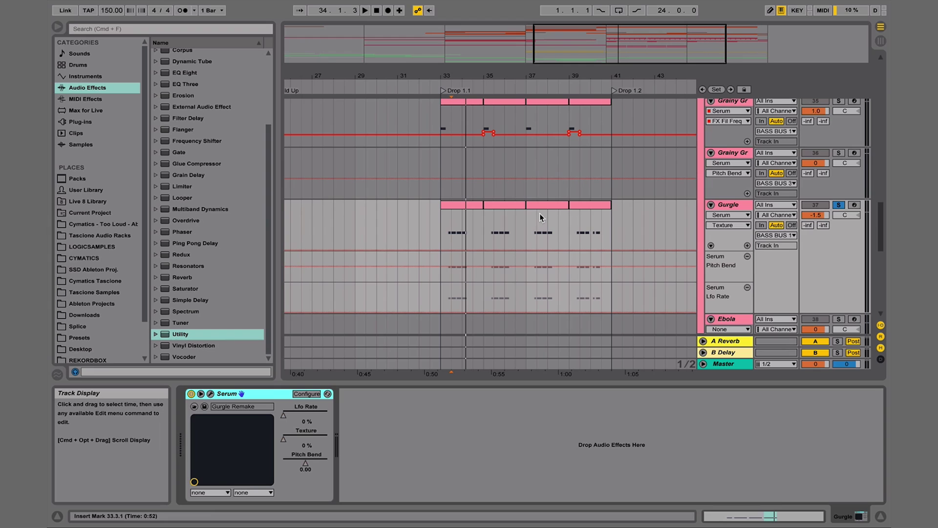
- Remove the extra Pitch Bend and Lfo Rate automation lanes from the Gurgle track
{"action": "left_click_drag", "start_coordinate": [457, 77], "coordinate": [457, 125]}
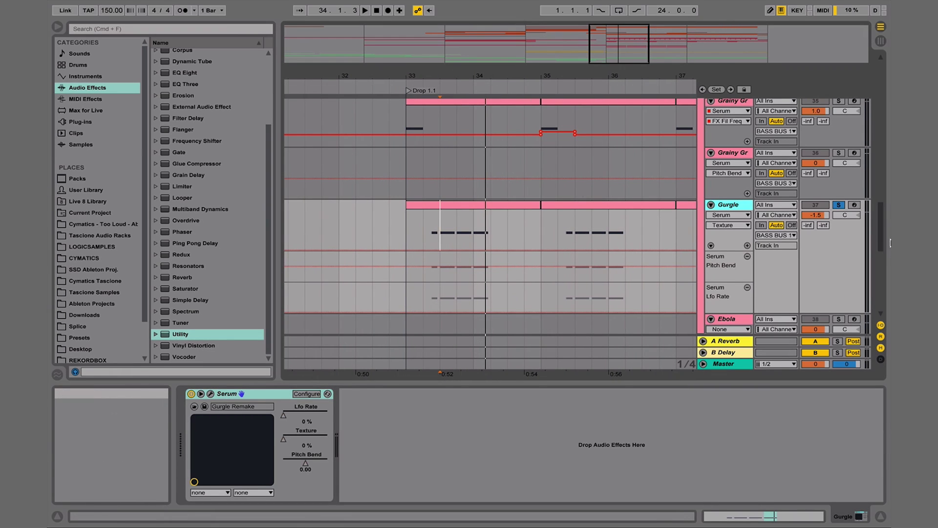
{"action": "left_click", "coordinate": [747, 257]}
{"action": "left_click", "coordinate": [747, 257]}
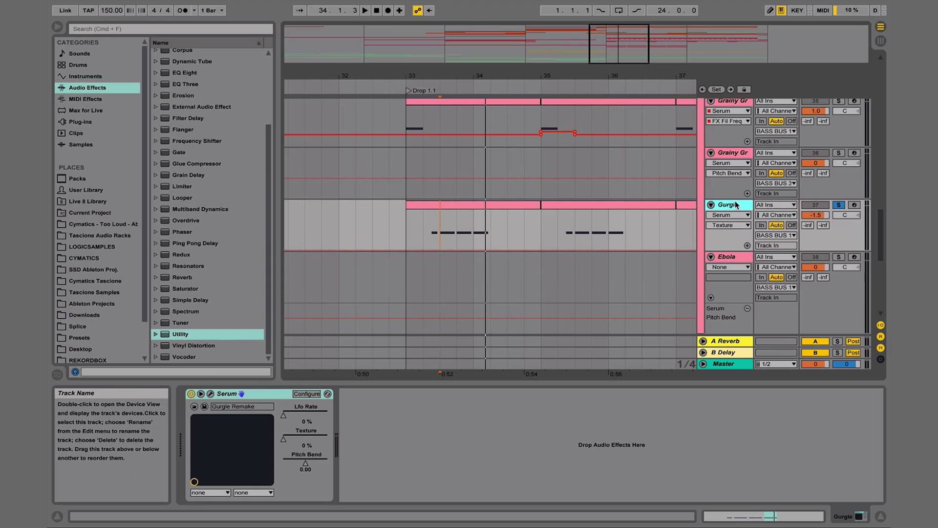
- Examine how the LFO Rate macro affects the LFO 1 rate in Gurgle's Serum while the track plays
{"action": "left_click", "coordinate": [211, 394]}
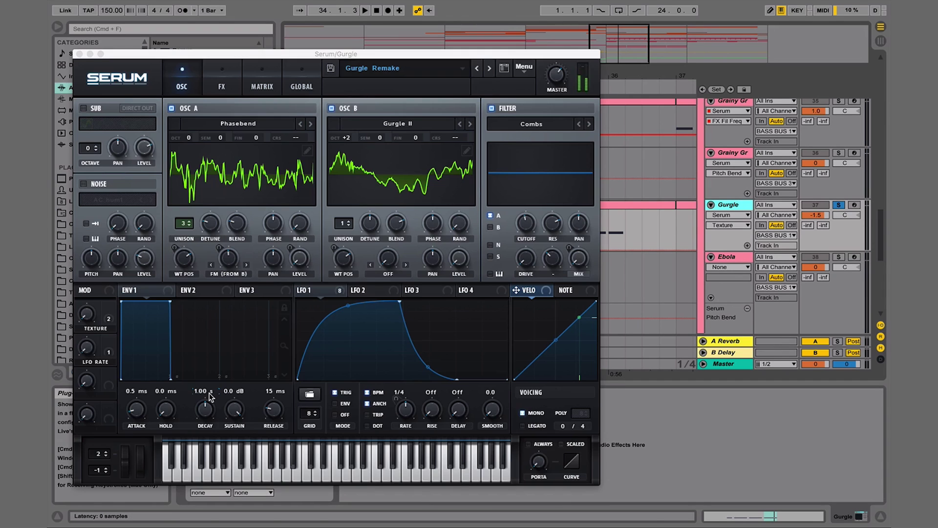
{"action": "left_click", "coordinate": [88, 350]}
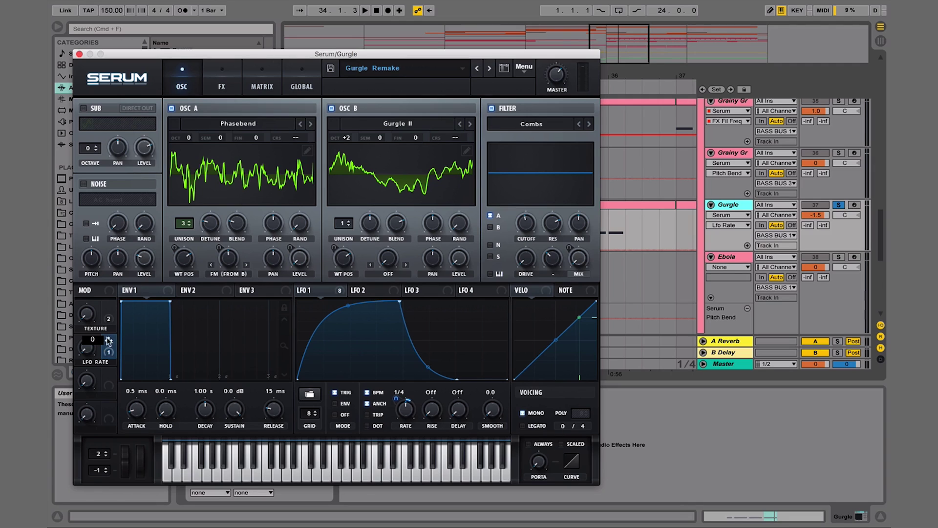
{"action": "left_click_drag", "start_coordinate": [109, 342], "coordinate": [404, 404]}
{"action": "left_click_drag", "start_coordinate": [400, 395], "coordinate": [401, 458]}
{"action": "key", "text": "space"}
{"action": "mouse_move", "coordinate": [91, 344]}
{"action": "left_mouse_down"}
{"action": "mouse_move", "coordinate": [118, 218]}
{"action": "mouse_move", "coordinate": [97, 345]}
{"action": "left_mouse_up"}
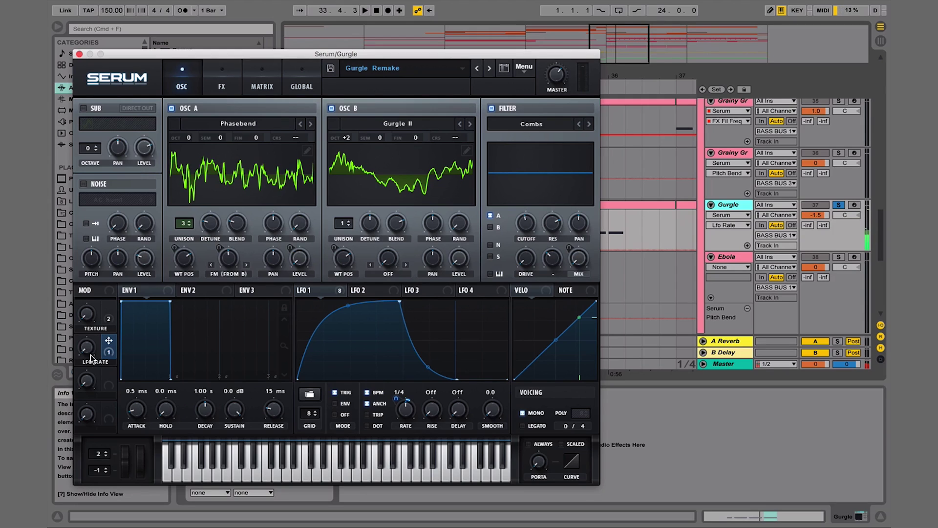
{"action": "left_click", "coordinate": [79, 54]}
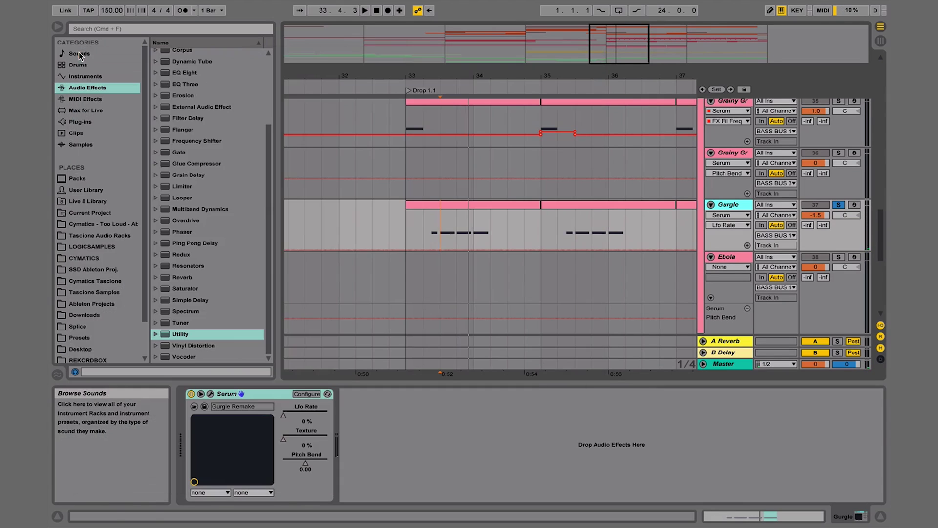
- Draw a Lfo Rate automation block at 1.00 from 33.2 to 33.3 on the Gurgle track and play it from 33.1.1
{"action": "key", "text": "super+b"}
{"action": "left_click", "coordinate": [433, 222]}
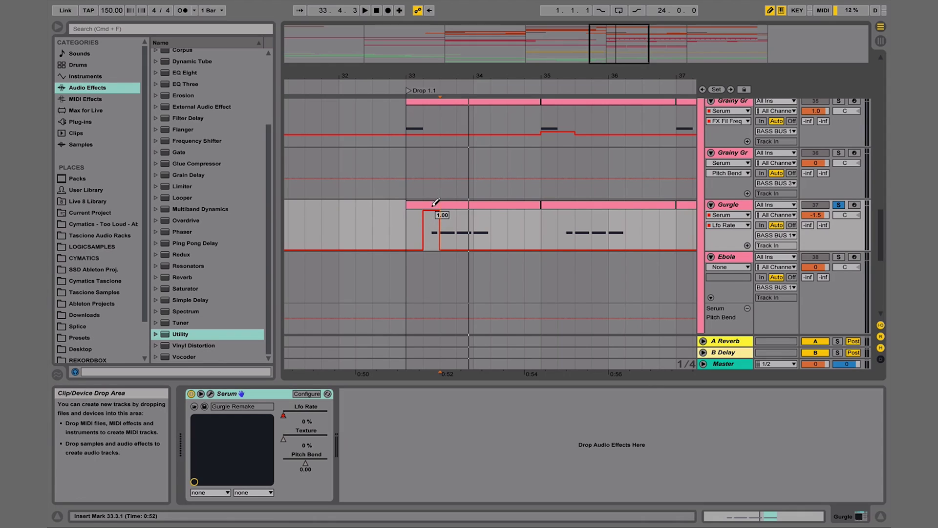
{"action": "key", "text": "super+b"}
{"action": "left_click", "coordinate": [410, 224]}
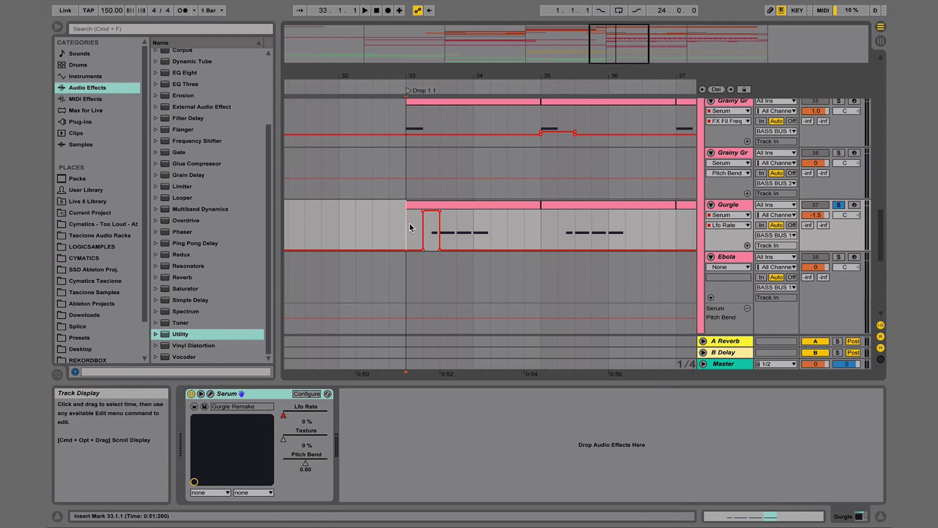
{"action": "key", "text": "space"}
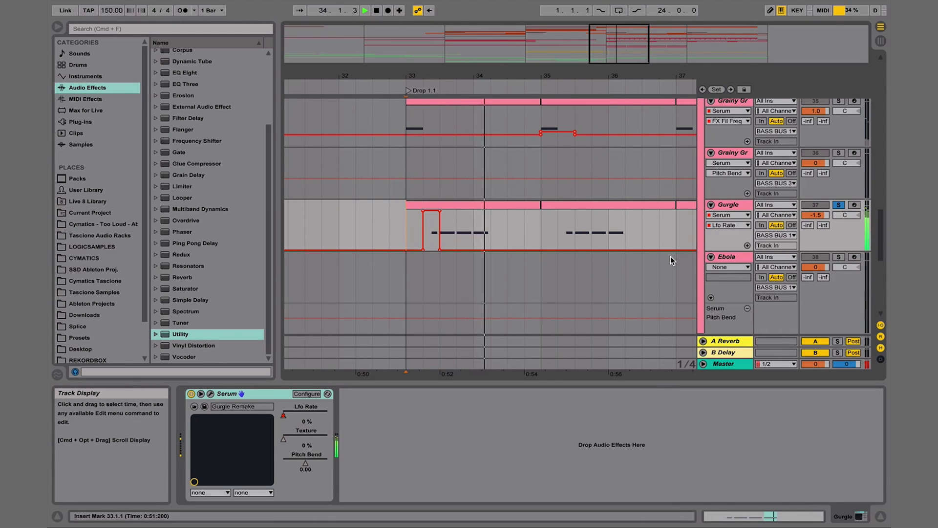
{"action": "key", "text": "plus"}
{"action": "key", "text": "space"}
- Draw two eighth-note Lfo Rate blocks at 1.00 starting at 35.2.3 and 35.3.3 on Gurgle, and play from 35.1.3
{"action": "left_click", "coordinate": [556, 237]}
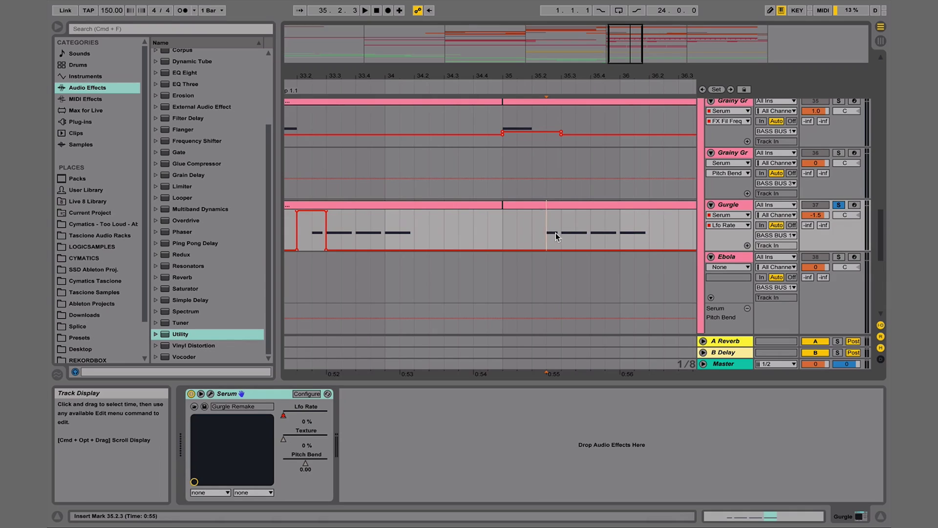
{"action": "key", "text": "super+b"}
{"action": "left_click_drag", "start_coordinate": [556, 237], "coordinate": [560, 217]}
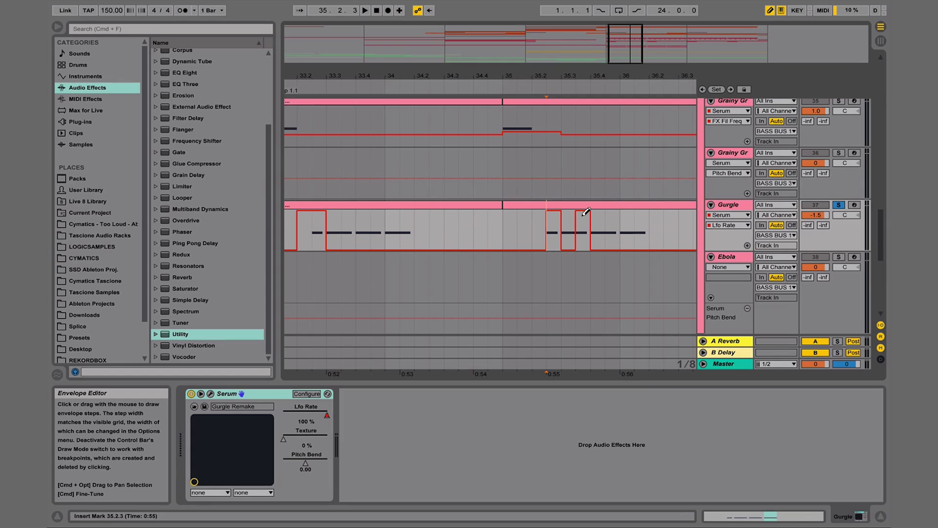
{"action": "key", "text": "super+b"}
{"action": "left_click", "coordinate": [520, 225]}
{"action": "key", "text": "space"}
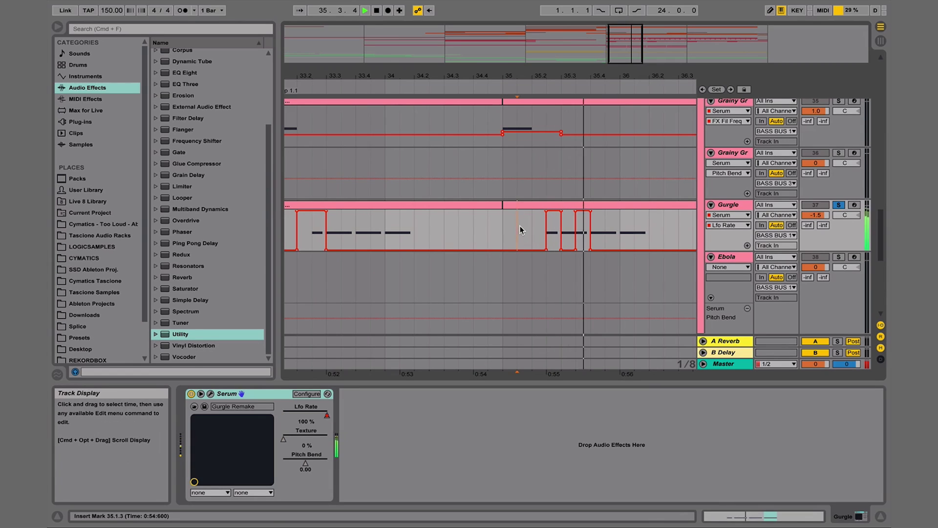
- Extend Gurgle's second Lfo Rate block in bar 35 at 1.00 up to bar 36 and play from 35.1.1
{"action": "key", "text": "super+b"}
{"action": "left_click_drag", "start_coordinate": [602, 225], "coordinate": [605, 202]}
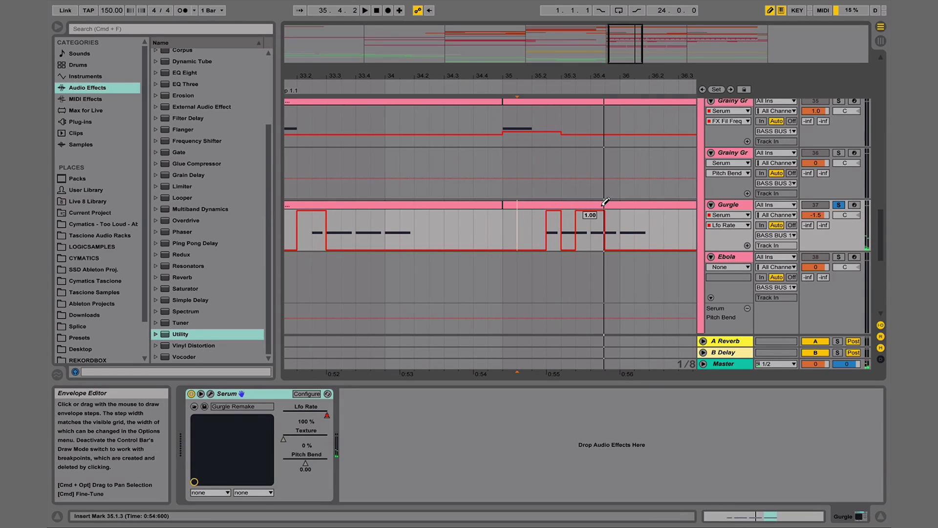
{"action": "key", "text": "super+b"}
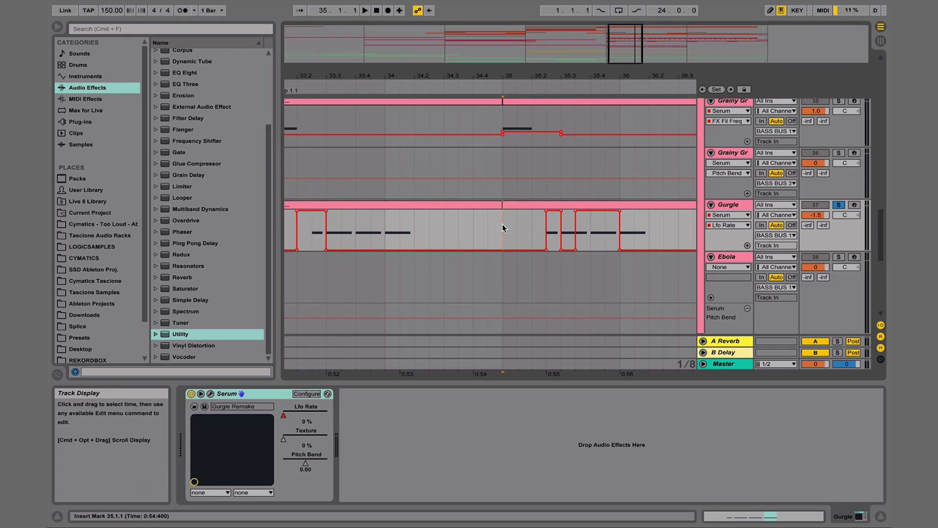
{"action": "left_click", "coordinate": [502, 226]}
{"action": "key", "text": "space"}
{"action": "left_click_drag", "start_coordinate": [590, 76], "coordinate": [529, 45]}
{"action": "key", "text": "space"}
- Give Gurgle's Lfo Rate automation its own lane and duplicate the section from bar 33 to 37 onto bar 37
{"action": "left_click", "coordinate": [455, 205]}
{"action": "left_click", "coordinate": [421, 217]}
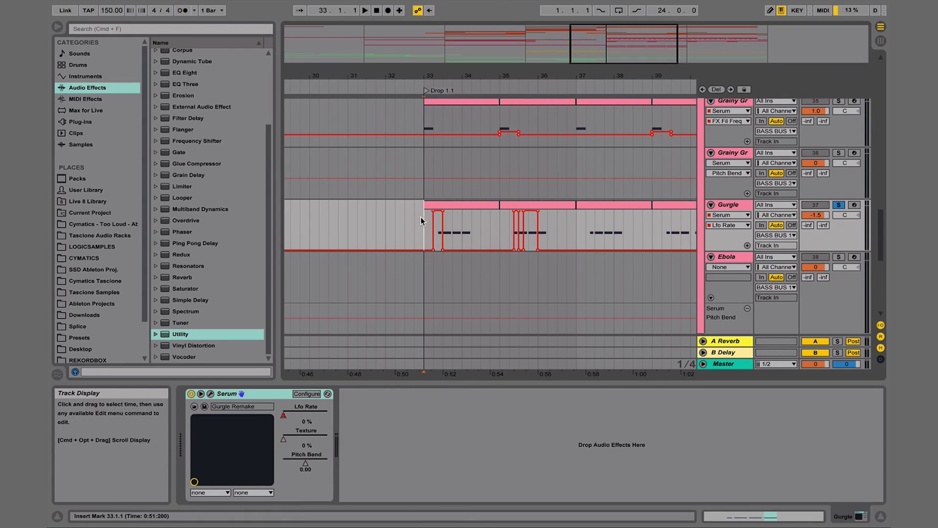
{"action": "left_click", "coordinate": [747, 246]}
{"action": "left_click_drag", "start_coordinate": [423, 264], "coordinate": [536, 271]}
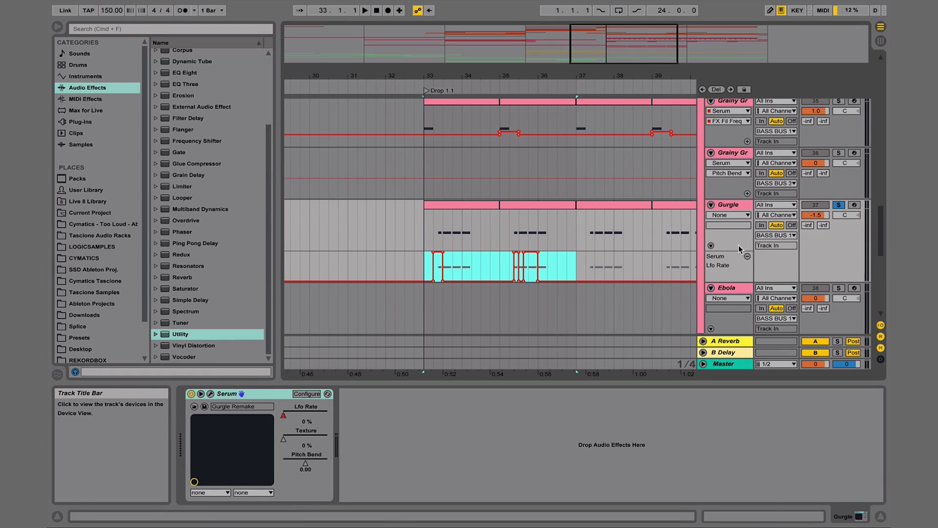
{"action": "left_click_drag", "start_coordinate": [579, 262], "coordinate": [422, 238]}
{"action": "key", "text": "super+d"}
- Draw Lfo Rate blocks at 1.00 over Gurgle's short note at 40.1.3 and the end of the last note from 40.2.3
{"action": "left_click", "coordinate": [576, 214]}
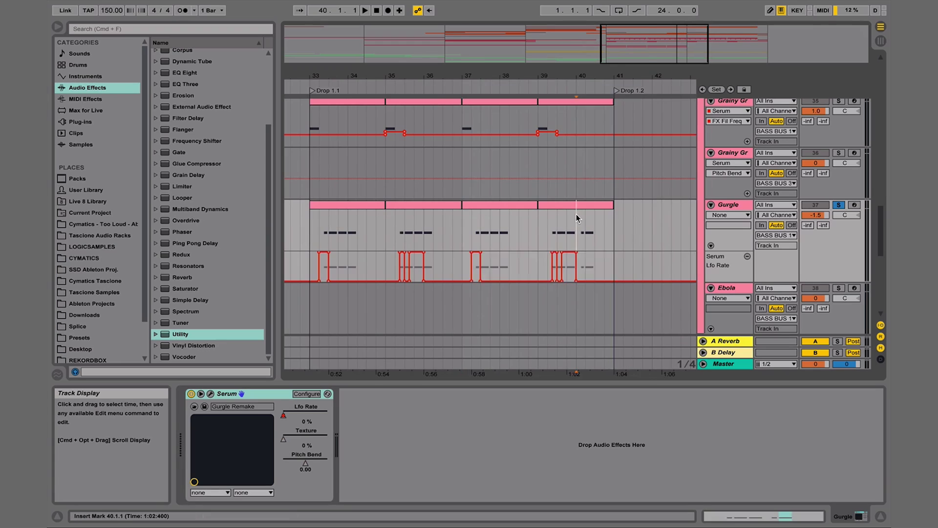
{"action": "key", "text": "plus"}
{"action": "key", "text": "plus"}
{"action": "key", "text": "b"}
{"action": "left_click", "coordinate": [572, 255]}
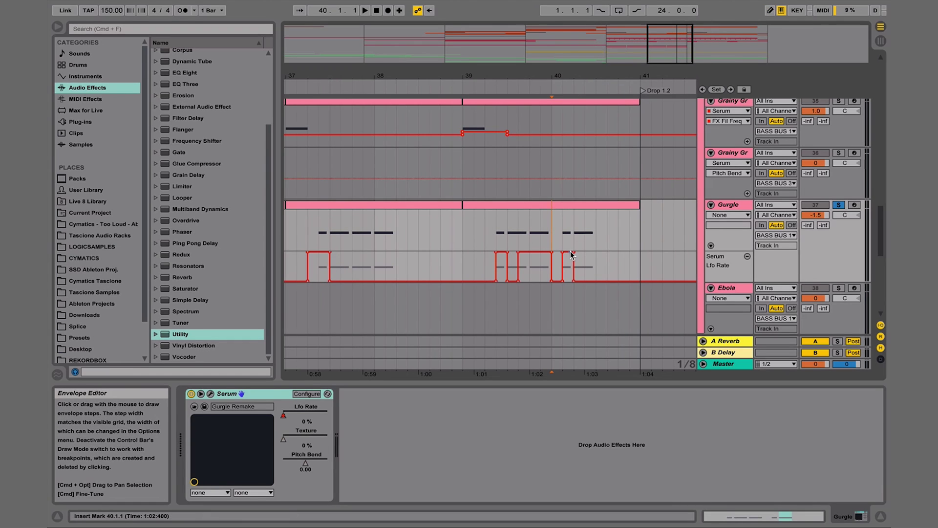
{"action": "left_click_drag", "start_coordinate": [580, 74], "coordinate": [580, 90]}
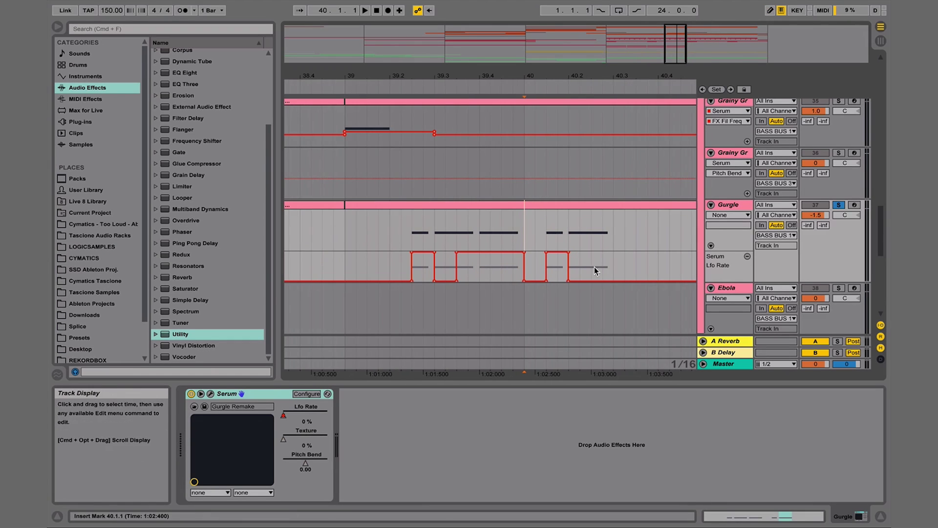
{"action": "key", "text": "b"}
{"action": "left_click_drag", "start_coordinate": [595, 267], "coordinate": [595, 241]}
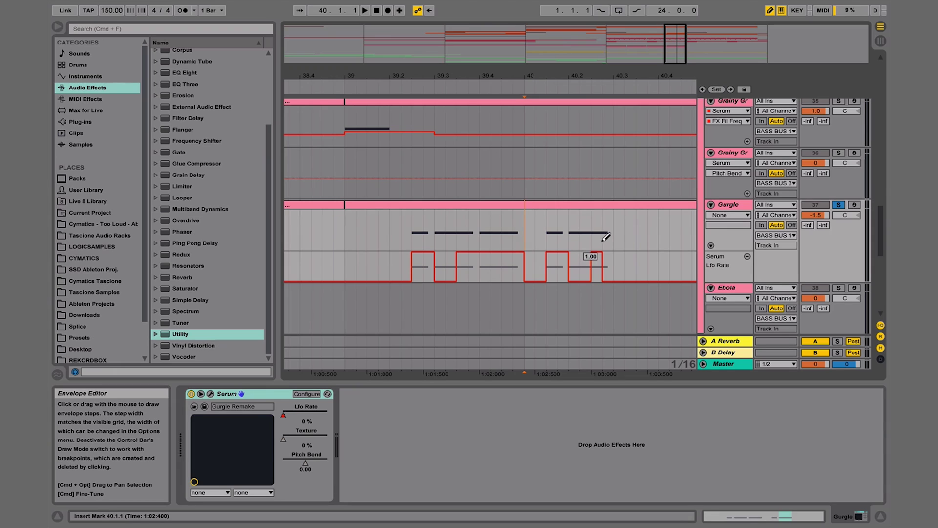
{"action": "key", "text": "b"}
{"action": "left_click_drag", "start_coordinate": [566, 83], "coordinate": [565, 53]}
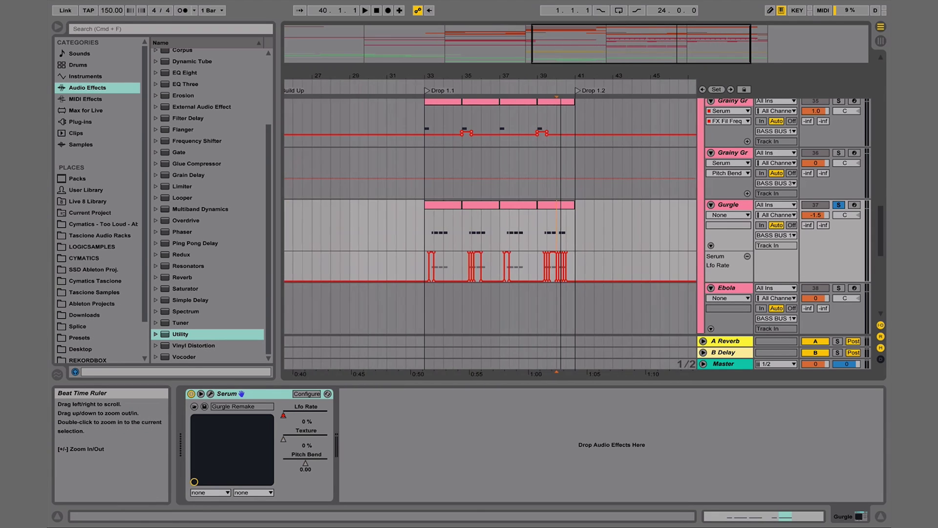
- Play the whole Gurgle pattern from bar 33 into bar 40
{"action": "left_click", "coordinate": [425, 234]}
{"action": "key", "text": "space"}
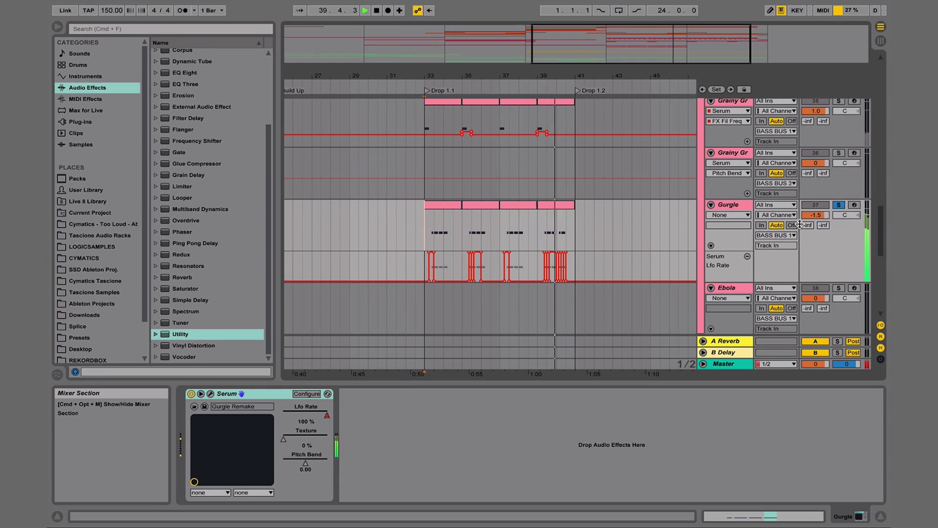
{"action": "key", "text": "space"}
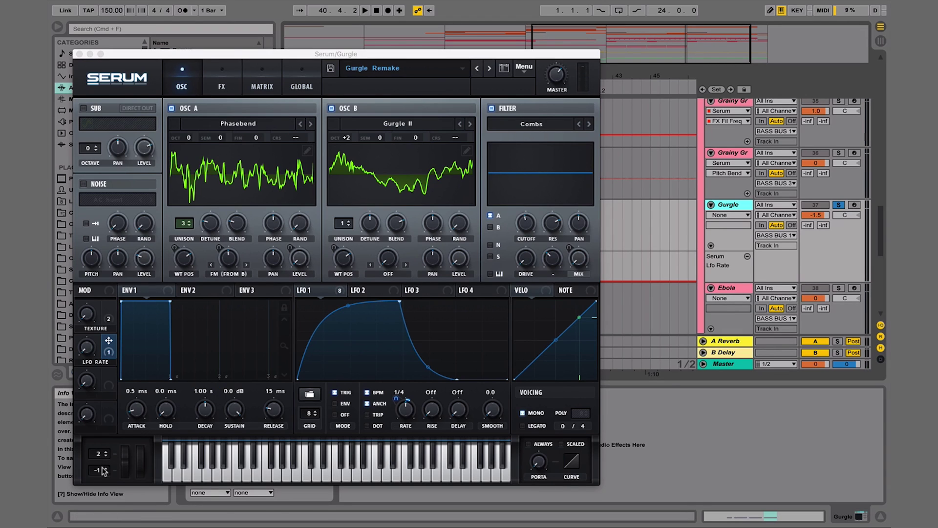
- Show Gurgle's Pitch Bend automation and draw it at maximum from 33.2.3 to 34.1 and at minimum from 34.1 to 34.2
{"action": "left_click_drag", "start_coordinate": [97, 475], "coordinate": [96, 473]}
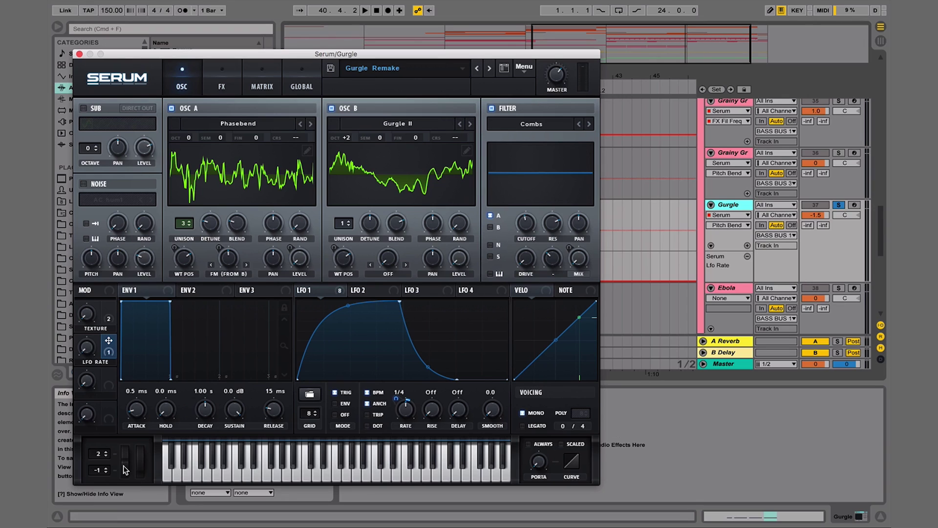
{"action": "left_click", "coordinate": [79, 54]}
{"action": "left_click_drag", "start_coordinate": [433, 74], "coordinate": [435, 75]}
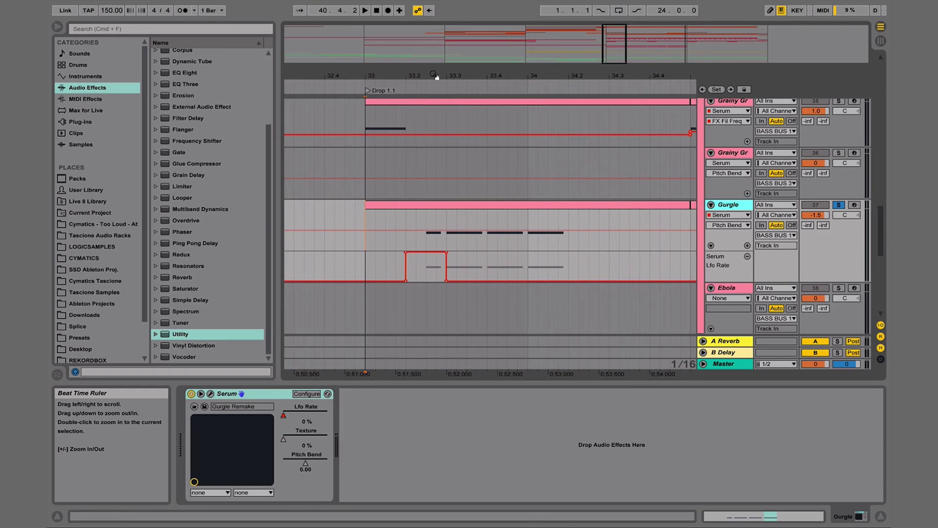
{"action": "key", "text": "b"}
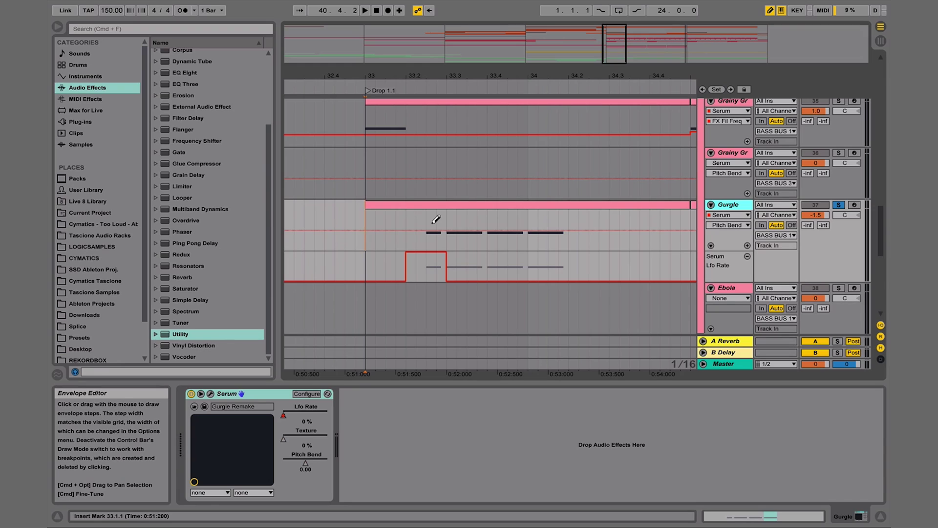
{"action": "mouse_move", "coordinate": [435, 219]}
{"action": "left_mouse_down"}
{"action": "mouse_move", "coordinate": [438, 203]}
{"action": "mouse_move", "coordinate": [497, 189]}
{"action": "mouse_move", "coordinate": [527, 206]}
{"action": "left_mouse_up"}
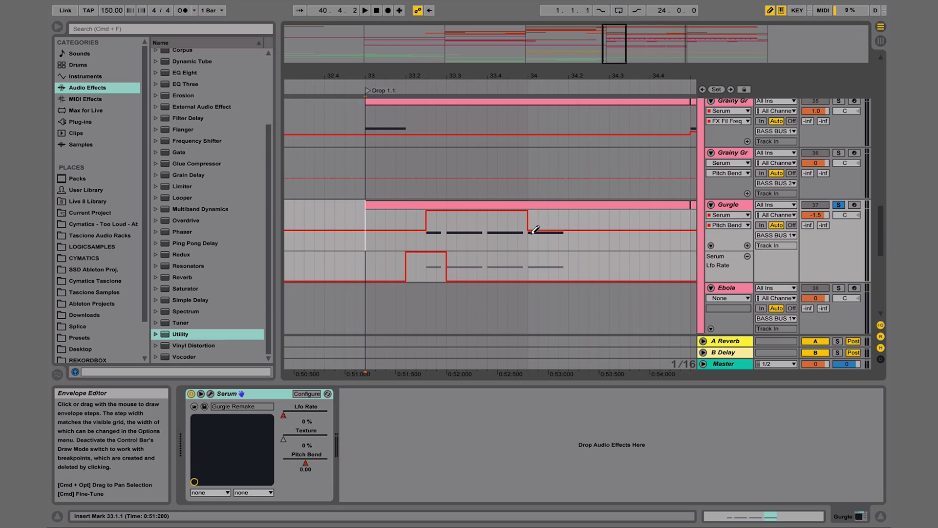
{"action": "left_click_drag", "start_coordinate": [536, 267], "coordinate": [560, 249]}
{"action": "key", "text": "b"}
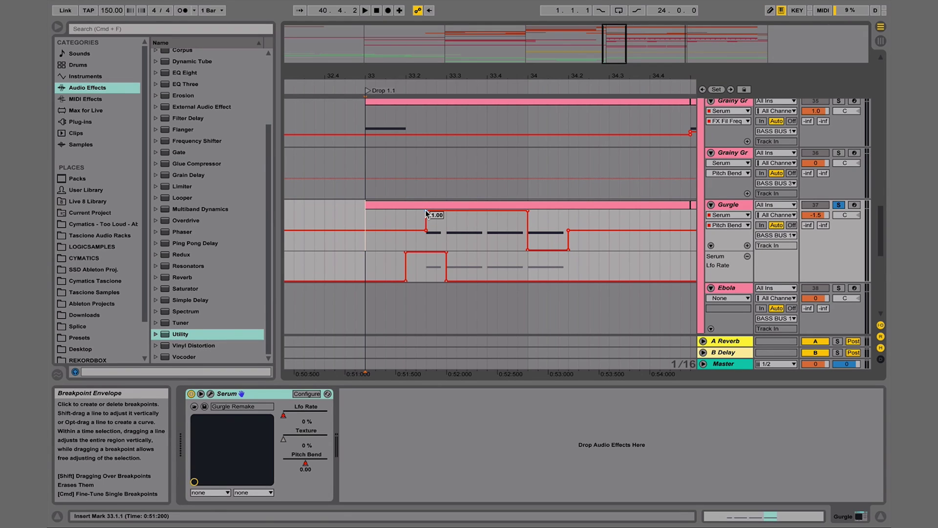
- Reshape the Pitch Bend curve to rise to a peak at 33.3, fall to 0.50 at 34.1 and drop to minimum at 34.2, and play it
{"action": "left_click_drag", "start_coordinate": [425, 210], "coordinate": [430, 211]}
{"action": "left_click", "coordinate": [526, 211]}
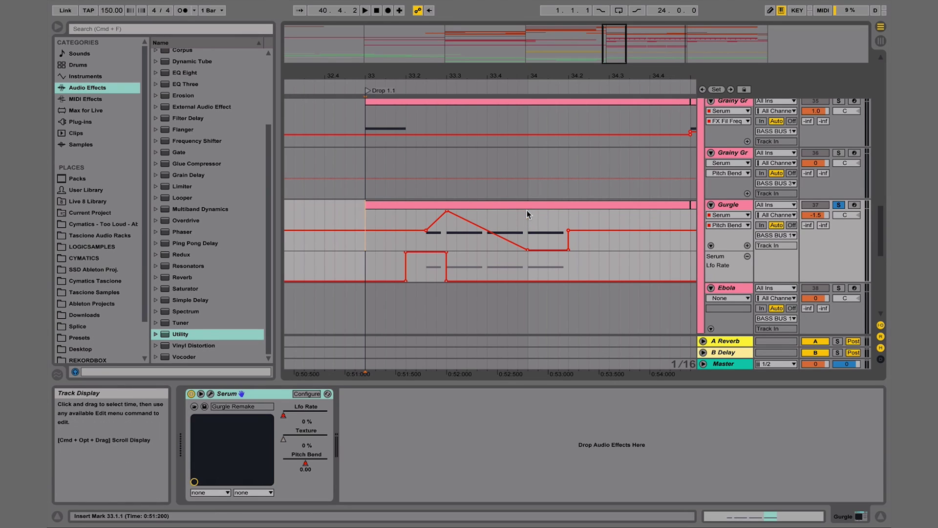
{"action": "left_click", "coordinate": [526, 250]}
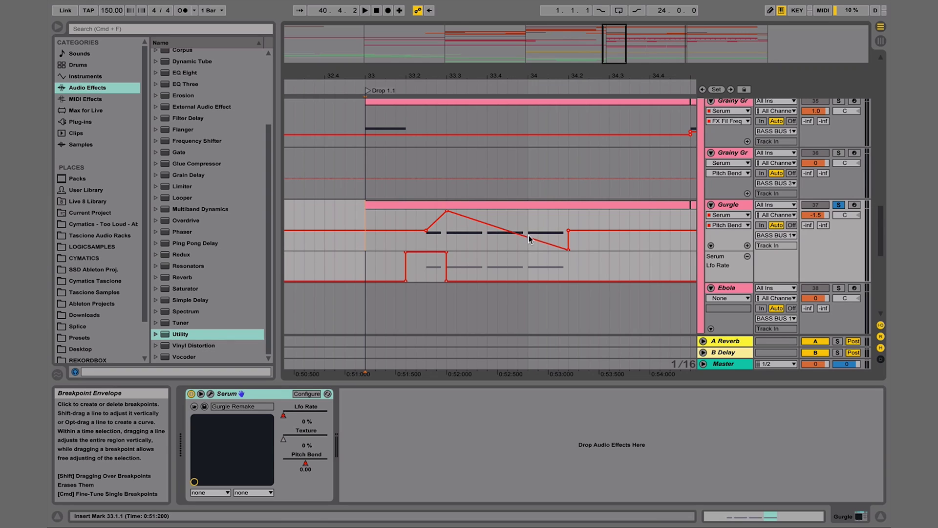
{"action": "left_click", "coordinate": [529, 235]}
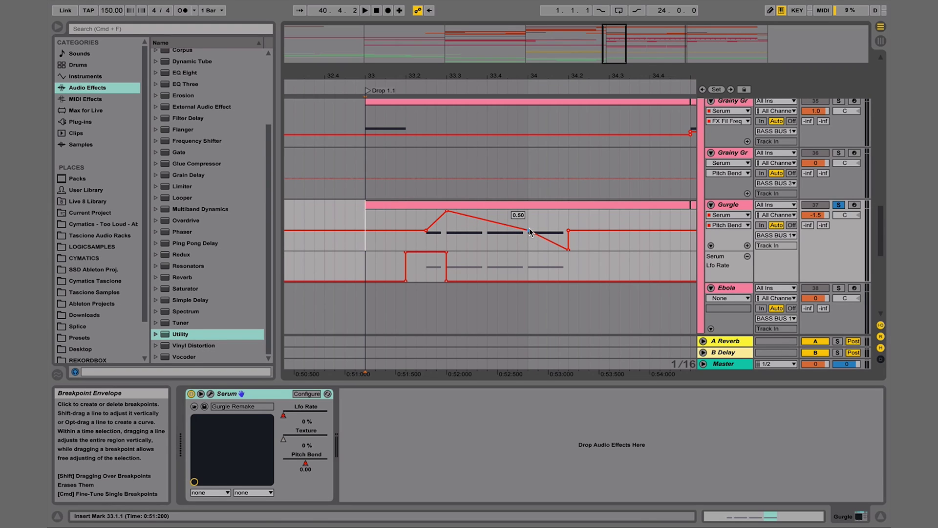
{"action": "key", "text": "space"}
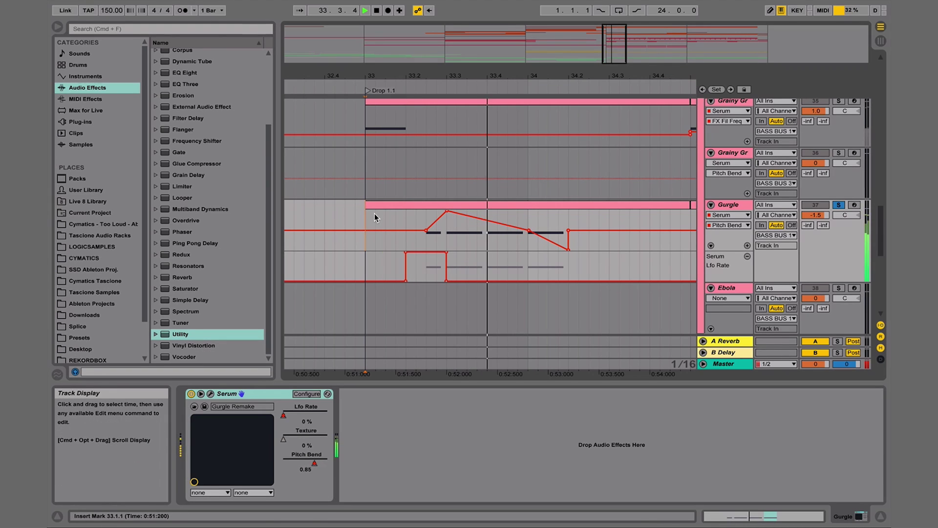
{"action": "key", "text": "space"}
- Give Gurgle's Pitch Bend automation its own lane and duplicate the two-bar section from bar 33 three times, up to bar 41
{"action": "left_click_drag", "start_coordinate": [608, 72], "coordinate": [499, 73]}
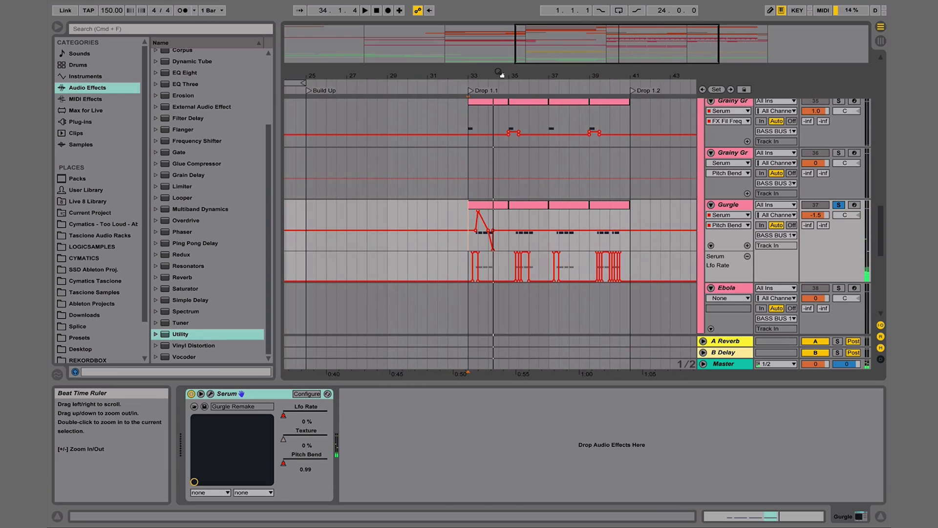
{"action": "left_click", "coordinate": [747, 245]}
{"action": "left_click", "coordinate": [464, 259]}
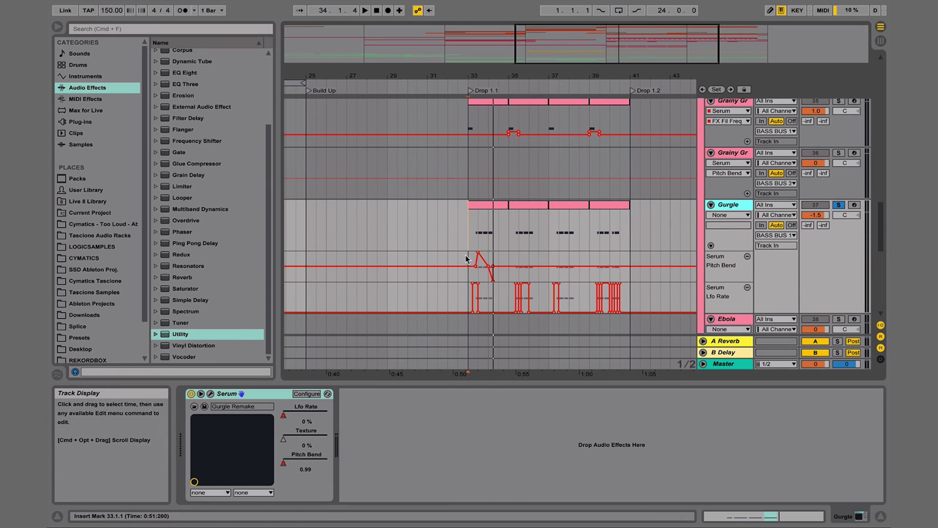
{"action": "left_click_drag", "start_coordinate": [467, 259], "coordinate": [512, 253]}
{"action": "key", "text": "super+d"}
{"action": "key", "text": "super+d"}
{"action": "key", "text": "super+d"}
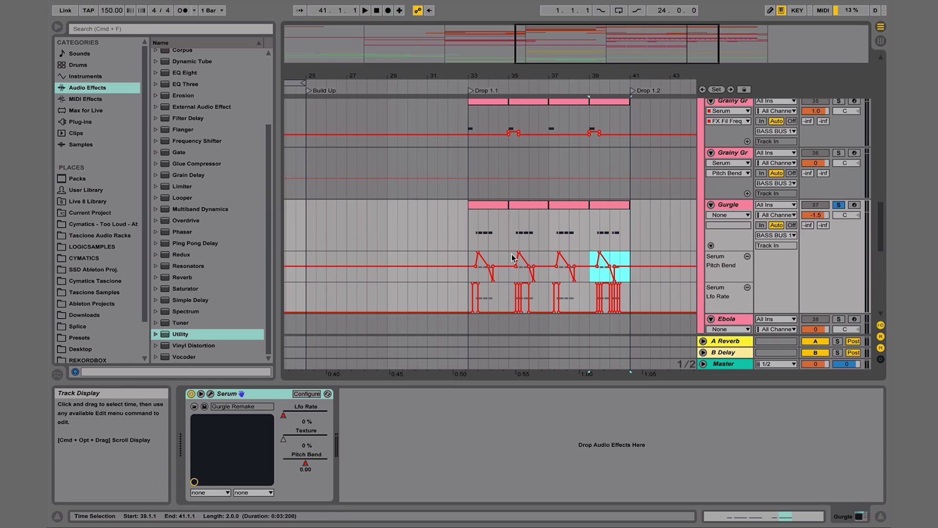
- Unsolo the Gurgle track and play the drop with all tracks from 33.1.1
{"action": "left_click", "coordinate": [468, 253]}
{"action": "key", "text": "space"}
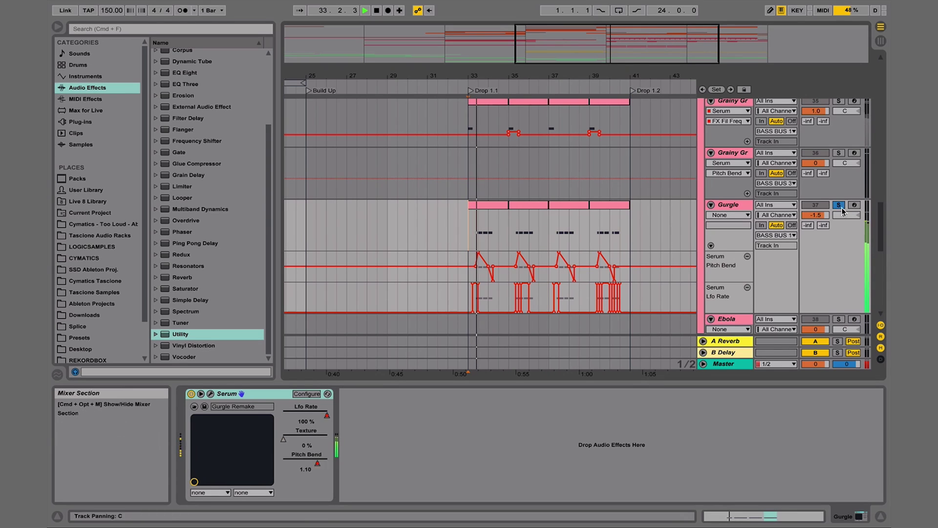
{"action": "left_click", "coordinate": [839, 204]}
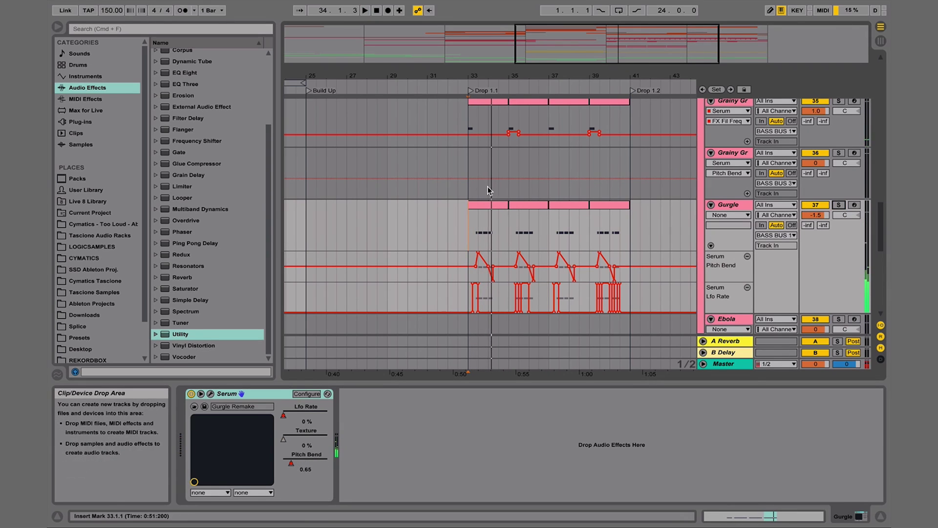
{"action": "left_click", "coordinate": [465, 189]}
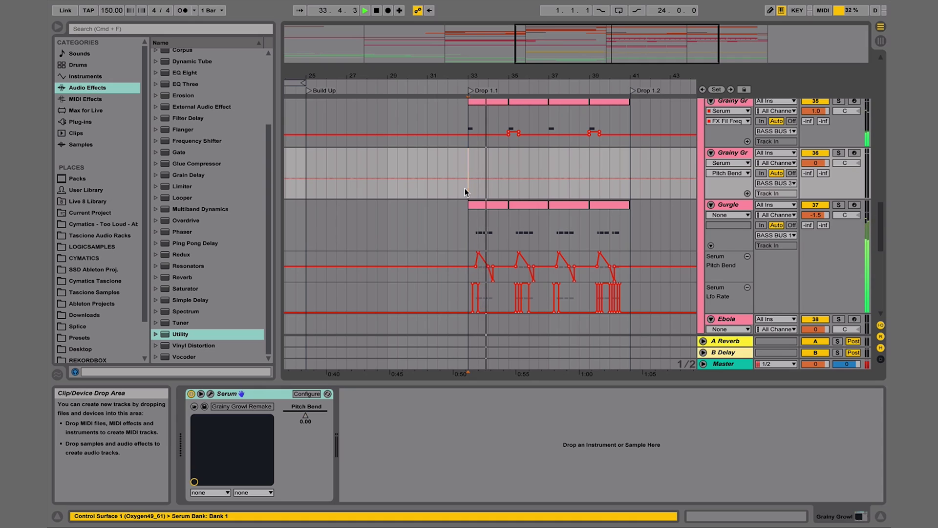
- Raise the Gurgle track volume to 0.5 while the drop plays, and stop playback
{"action": "scroll", "coordinate": [708, 241], "scroll_direction": "up", "scroll_amount": 10}
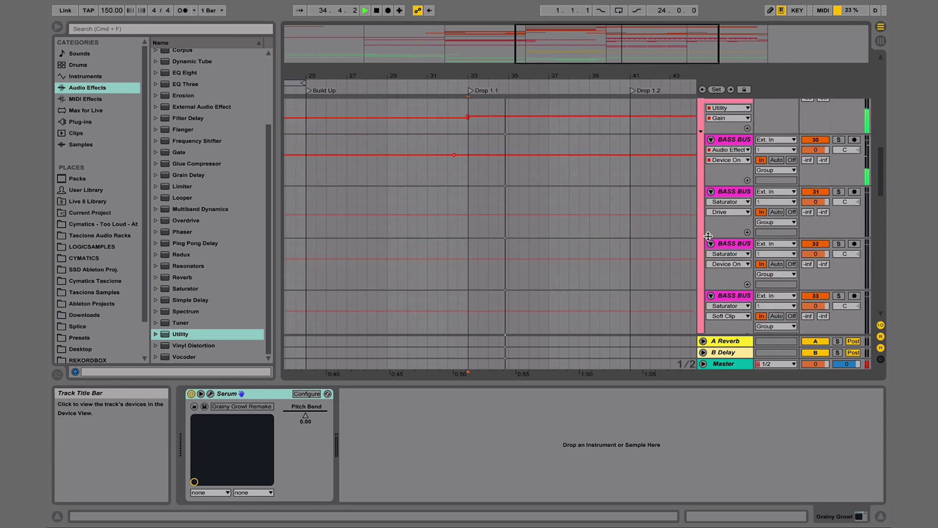
{"action": "scroll", "coordinate": [708, 236], "scroll_direction": "down", "scroll_amount": 10}
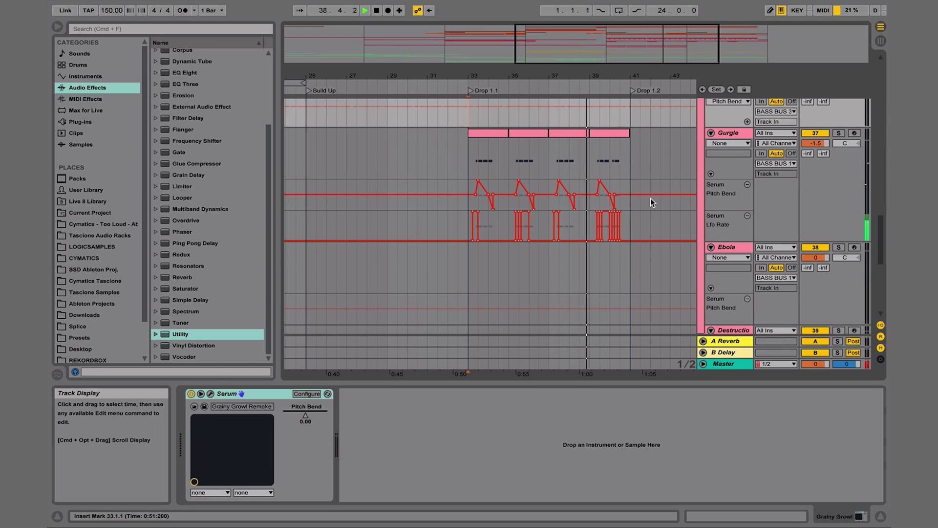
{"action": "left_click_drag", "start_coordinate": [813, 145], "coordinate": [814, 141]}
{"action": "key", "text": "space"}
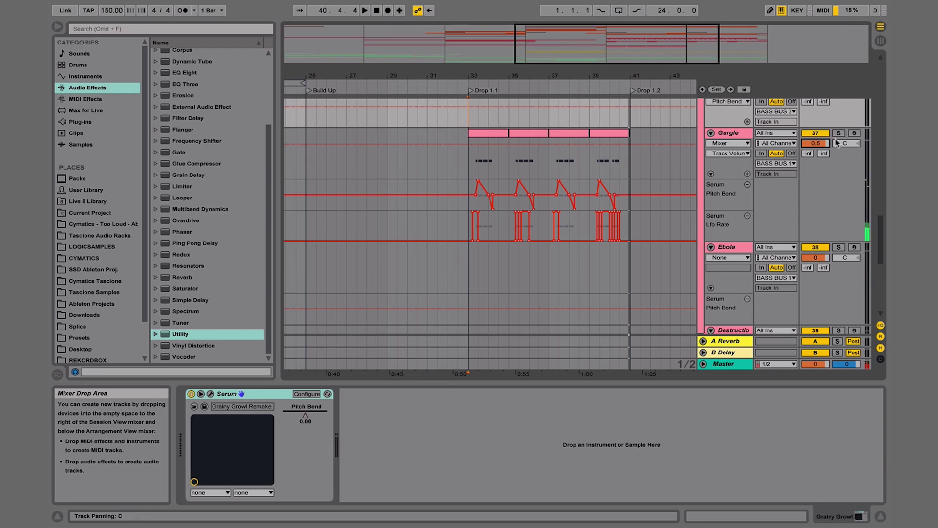
- Insert an empty one-bar MIDI clip on the Gurgle track from 32.1.1 to 33.1.1, just before Drop 1.1
{"action": "left_click_drag", "start_coordinate": [459, 75], "coordinate": [468, 186]}
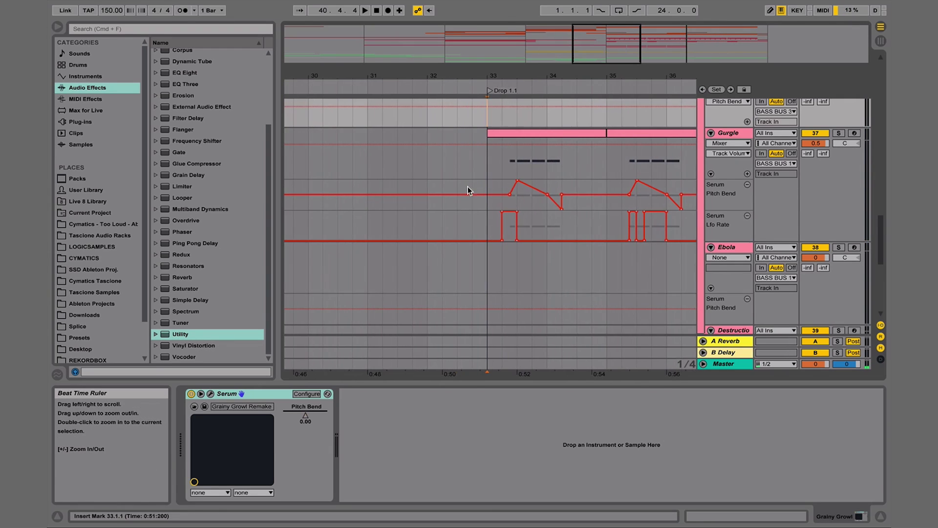
{"action": "scroll", "coordinate": [470, 198], "scroll_direction": "up", "scroll_amount": 10}
{"action": "scroll", "coordinate": [470, 198], "scroll_direction": "down", "scroll_amount": 2}
{"action": "scroll", "coordinate": [470, 198], "scroll_direction": "down", "scroll_amount": 2}
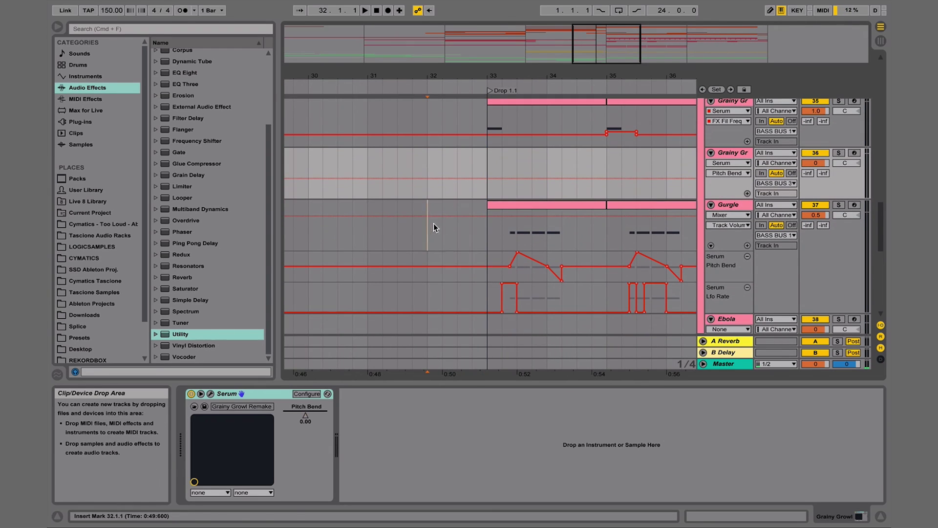
{"action": "left_click_drag", "start_coordinate": [433, 224], "coordinate": [483, 228]}
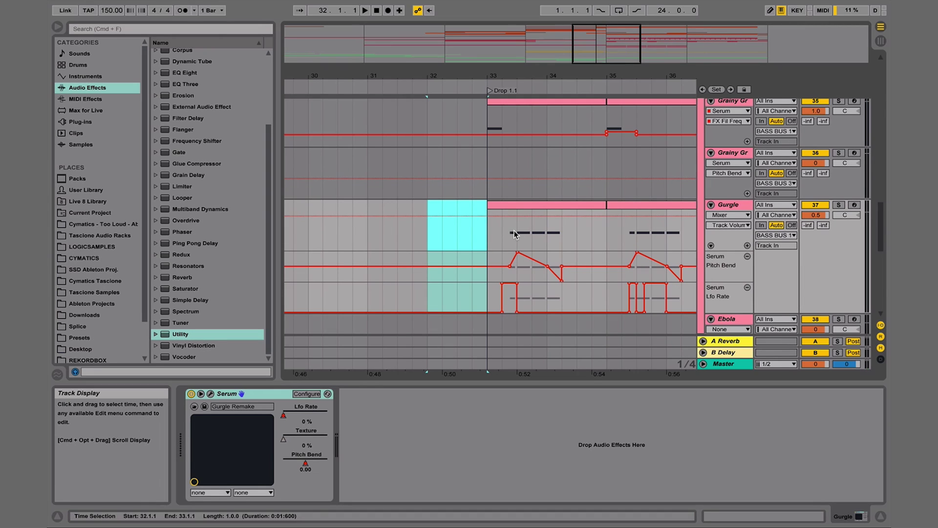
{"action": "key", "text": "super+shift+m"}
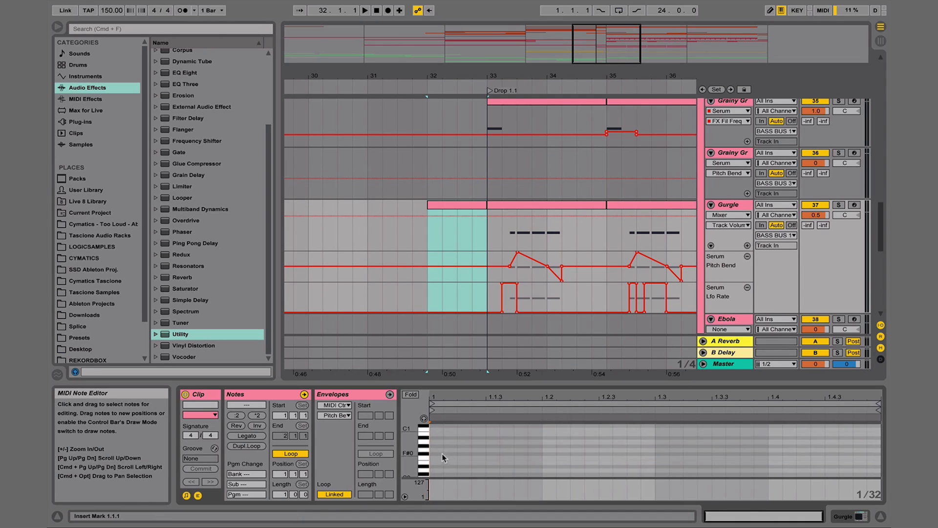
- Add an F0 note three sixteenths long at the start of the new Gurgle clip and duplicate it onto the other three beats
{"action": "double_click", "coordinate": [436, 456]}
{"action": "key", "text": "shift+Right"}
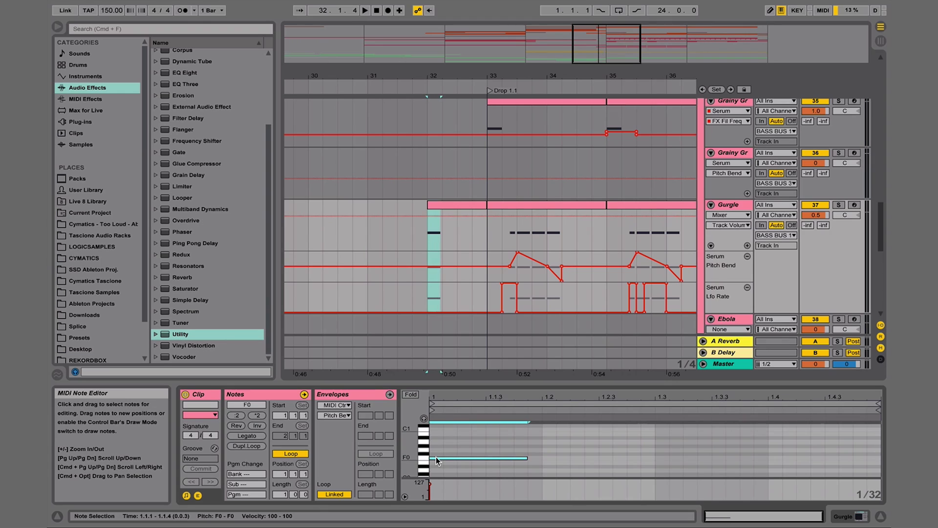
{"action": "key", "text": "super+d"}
{"action": "key", "text": "super+d"}
{"action": "key", "text": "super+d"}
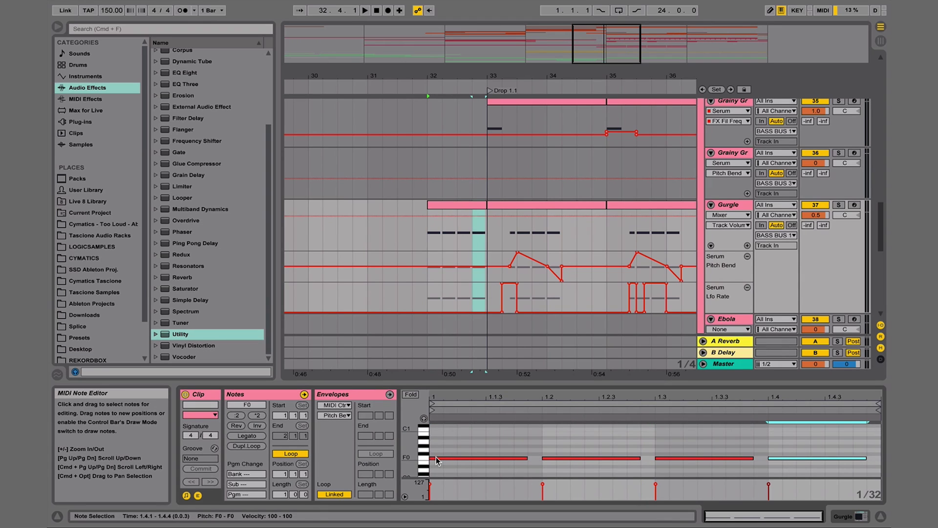
- Add an Auto Filter after Serum on the Gurgle track and adjust its cutoff frequency to bring up that automation
{"action": "left_click", "coordinate": [720, 207]}
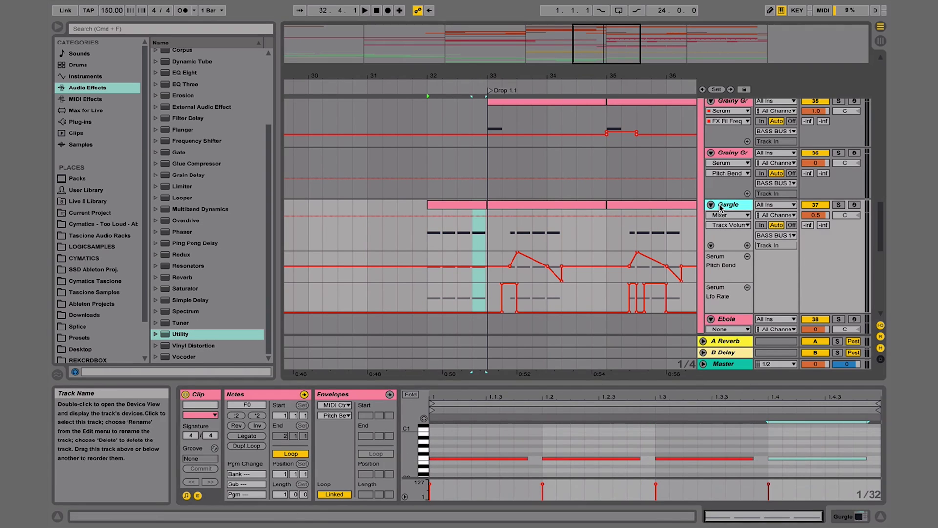
{"action": "double_click", "coordinate": [720, 207]}
{"action": "scroll", "coordinate": [179, 98], "scroll_direction": "up", "scroll_amount": 1}
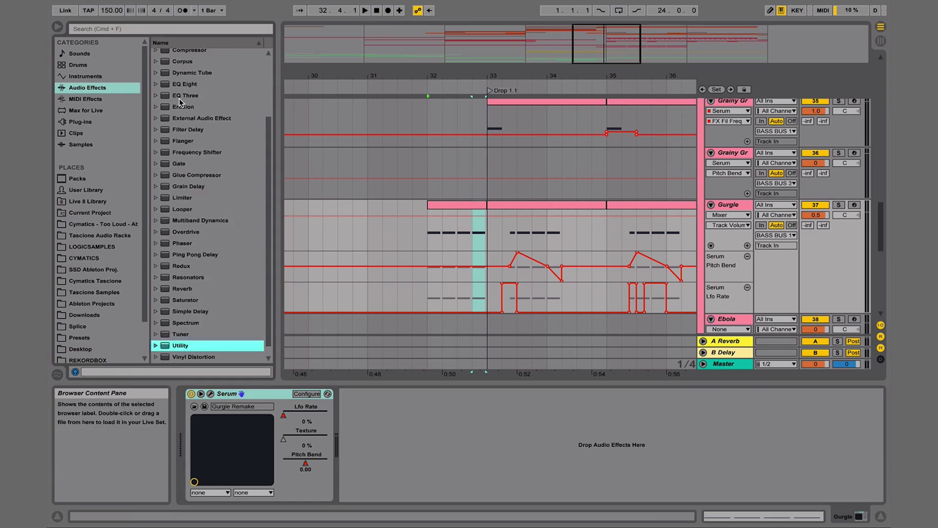
{"action": "scroll", "coordinate": [178, 99], "scroll_direction": "up", "scroll_amount": 7}
{"action": "left_click", "coordinate": [182, 76]}
{"action": "left_click_drag", "start_coordinate": [440, 422], "coordinate": [440, 422]}
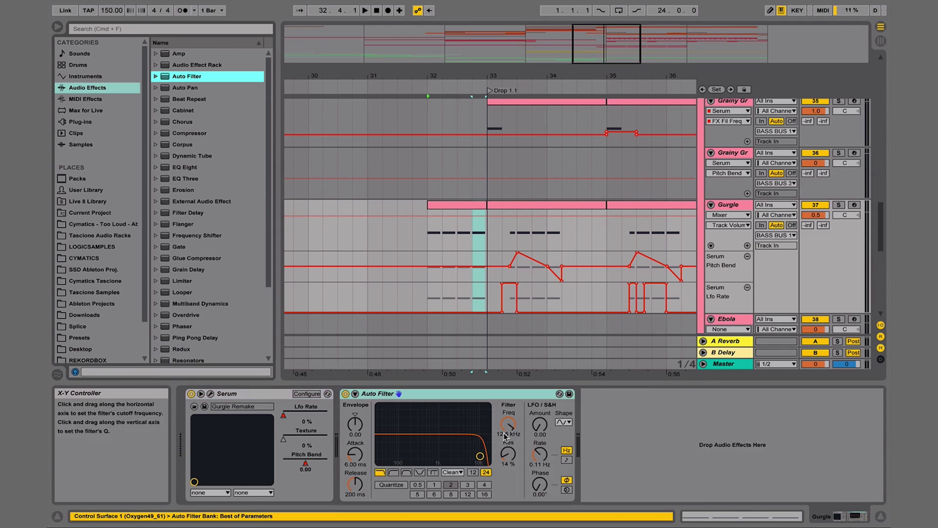
- Automate Gurgle's Auto Filter Frequency to ramp from about 71 Hz at bar 32 to fully open at bar 33
{"action": "left_click", "coordinate": [486, 210]}
{"action": "left_click", "coordinate": [429, 210]}
{"action": "left_click_drag", "start_coordinate": [429, 210], "coordinate": [429, 243]}
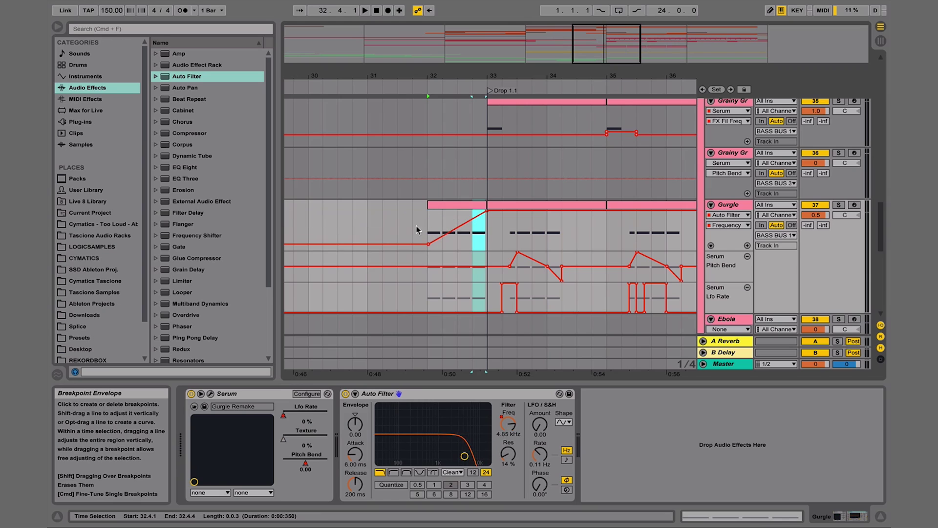
{"action": "left_click", "coordinate": [428, 243]}
{"action": "key", "text": "space"}
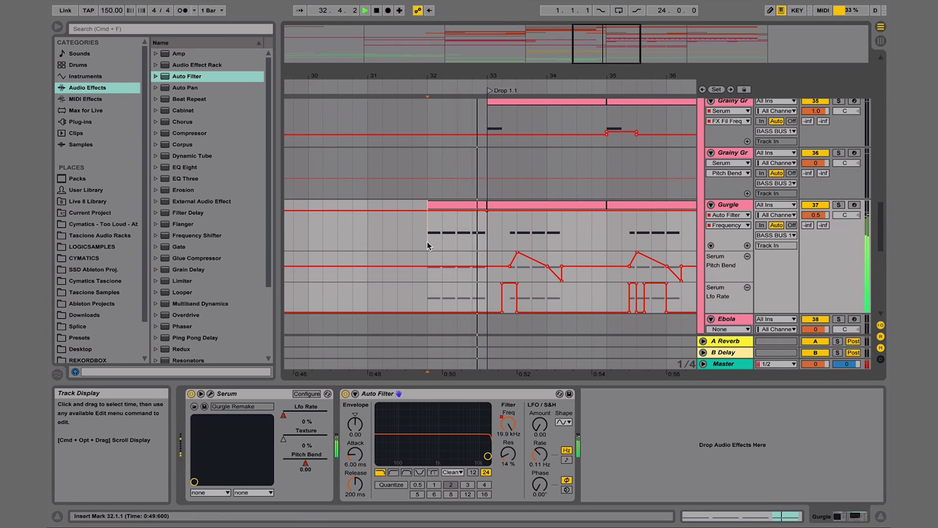
{"action": "key", "text": "super+z"}
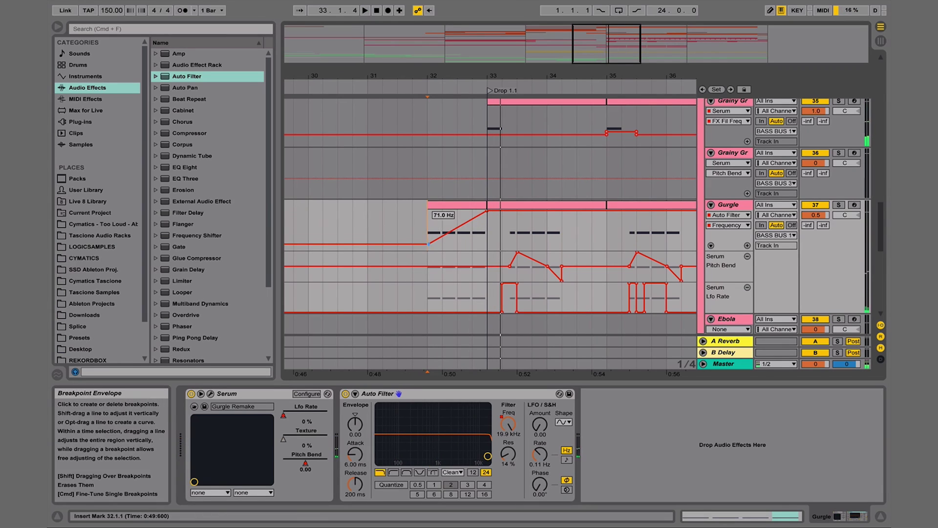
- Raise the filter ramp's starting point at bar 32 slightly and play the transition into the drop from 31.3.1
{"action": "left_click_drag", "start_coordinate": [428, 243], "coordinate": [427, 235]}
{"action": "left_click", "coordinate": [404, 224]}
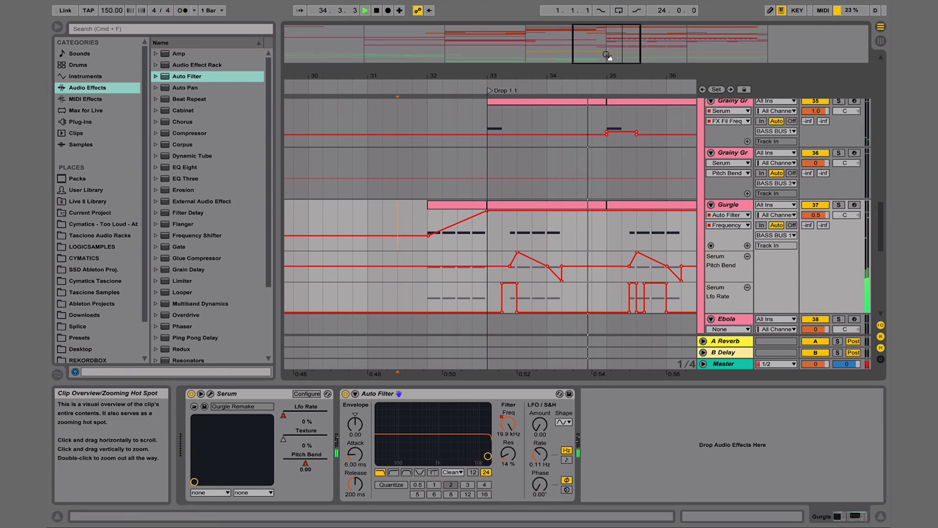
{"action": "left_click_drag", "start_coordinate": [591, 78], "coordinate": [472, 77]}
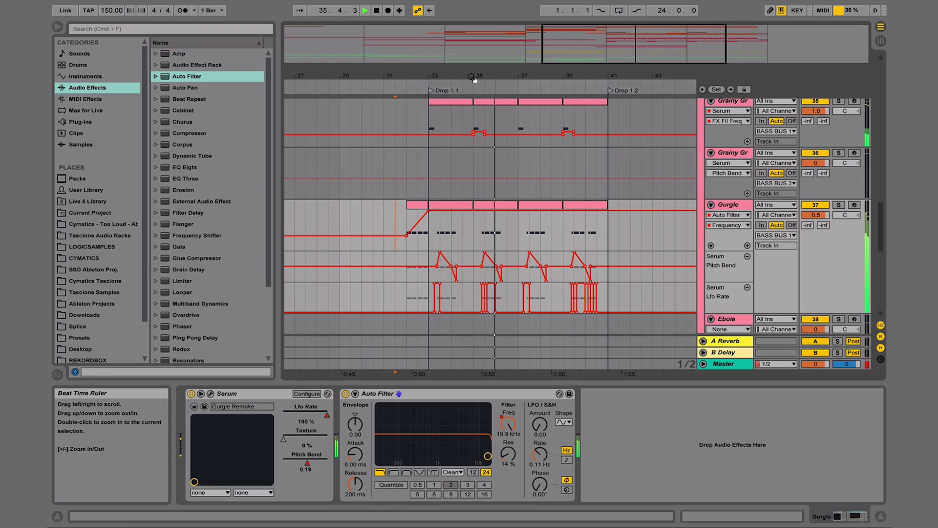
{"action": "key", "text": "space"}
- Insert an empty one-bar MIDI clip on the Ebola track from 34.1.1 to 35.1.1
{"action": "scroll", "coordinate": [670, 206], "scroll_direction": "down", "scroll_amount": 3}
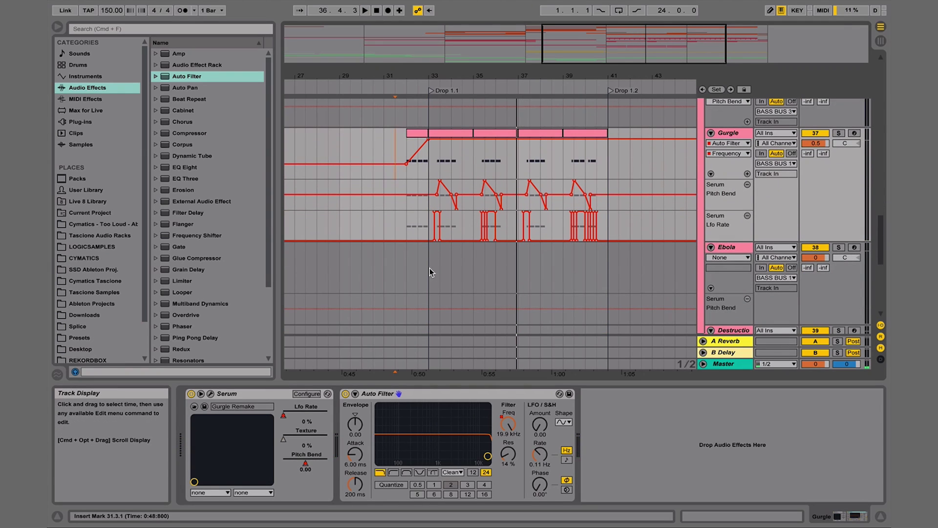
{"action": "left_click_drag", "start_coordinate": [459, 77], "coordinate": [461, 93]}
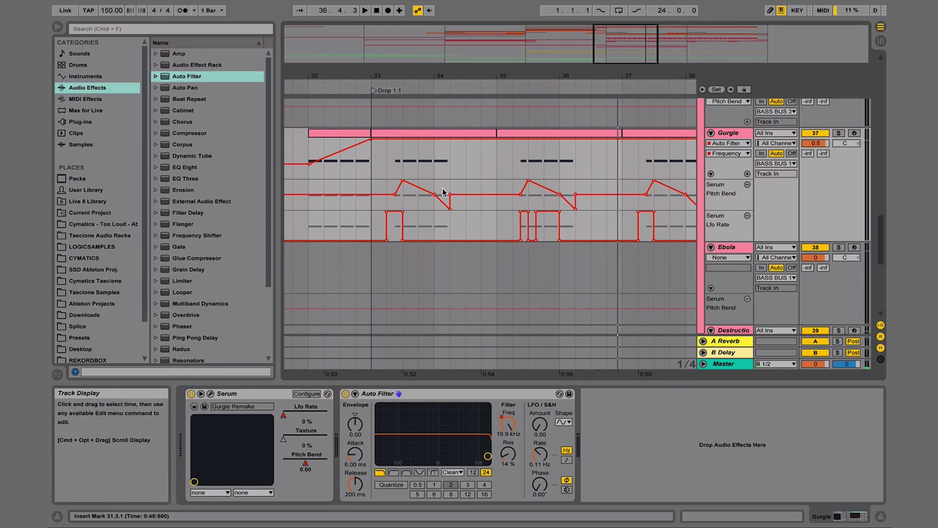
{"action": "left_click_drag", "start_coordinate": [433, 260], "coordinate": [492, 261]}
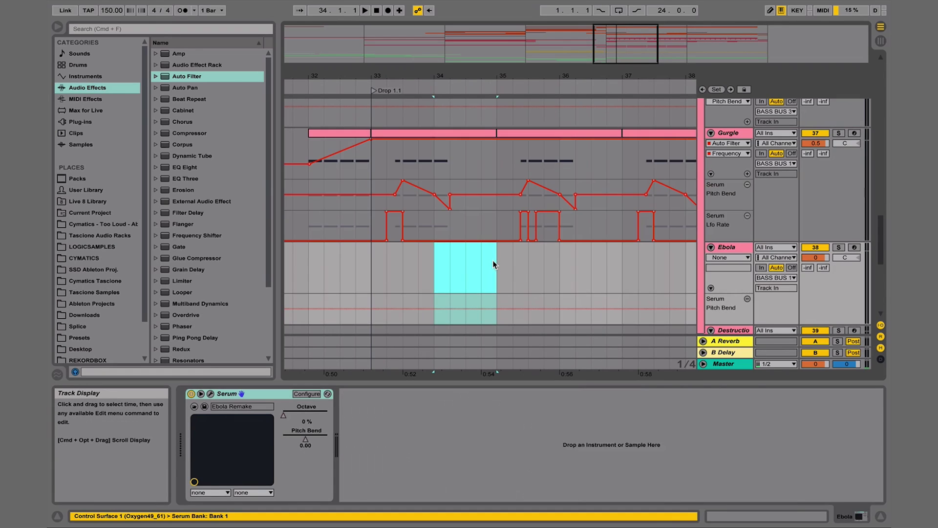
{"action": "key", "text": "super+shift+m"}
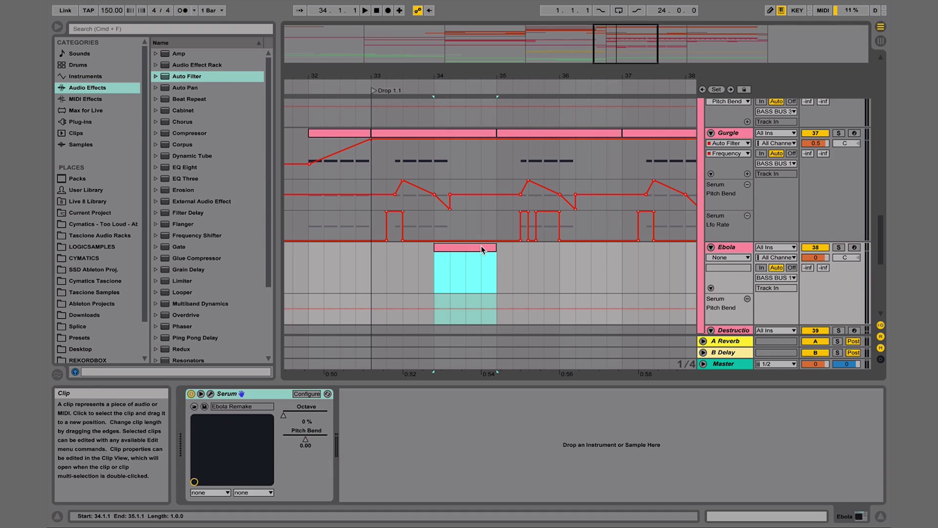
- Open the Ebola clip and add F0 notes at beats 1.2, 1.3, 1.4 and 2.1
{"action": "double_click", "coordinate": [481, 246]}
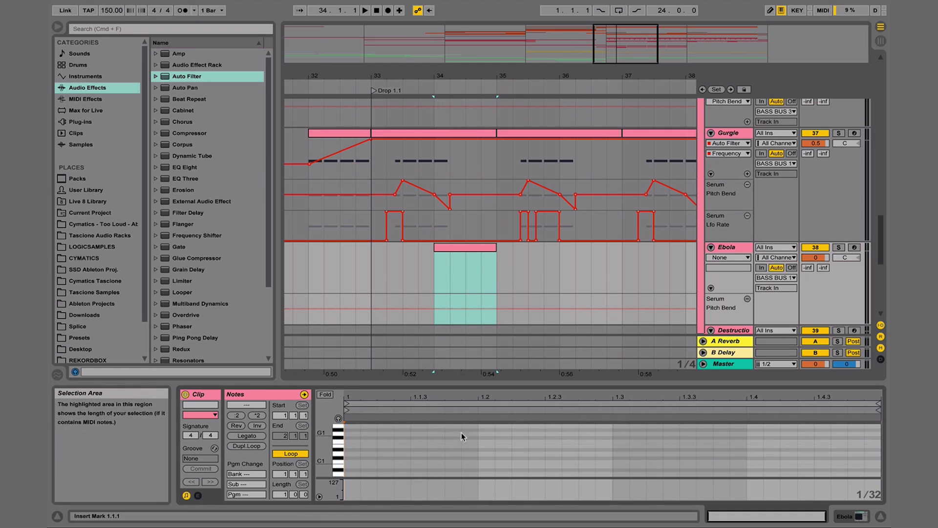
{"action": "scroll", "coordinate": [471, 438], "scroll_direction": "down", "scroll_amount": 3}
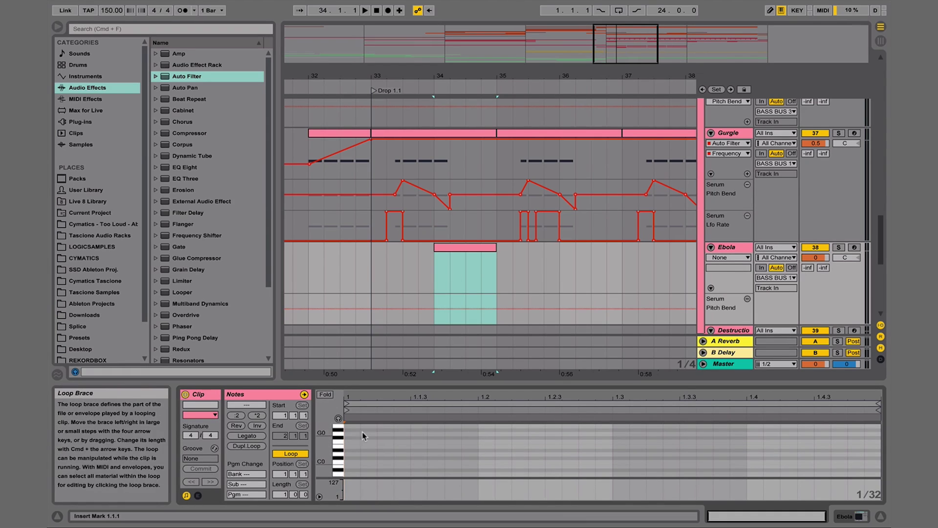
{"action": "double_click", "coordinate": [352, 438]}
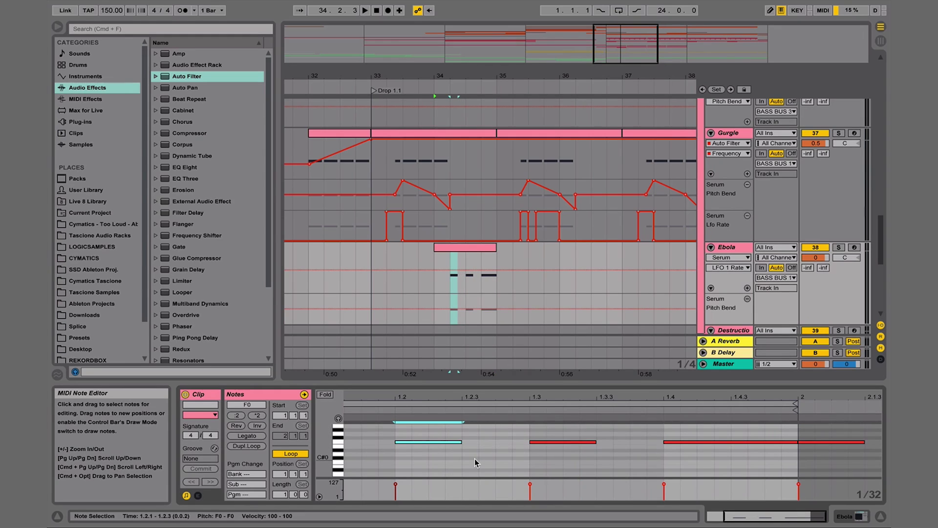
- Move the F0 note at 1.3 back to 1.2.3 and shorten it to a sixteenth
{"action": "left_click_drag", "start_coordinate": [549, 452], "coordinate": [550, 430]}
{"action": "key", "text": "Left"}
{"action": "key", "text": "Left"}
{"action": "key", "text": "Left"}
{"action": "key", "text": "Left"}
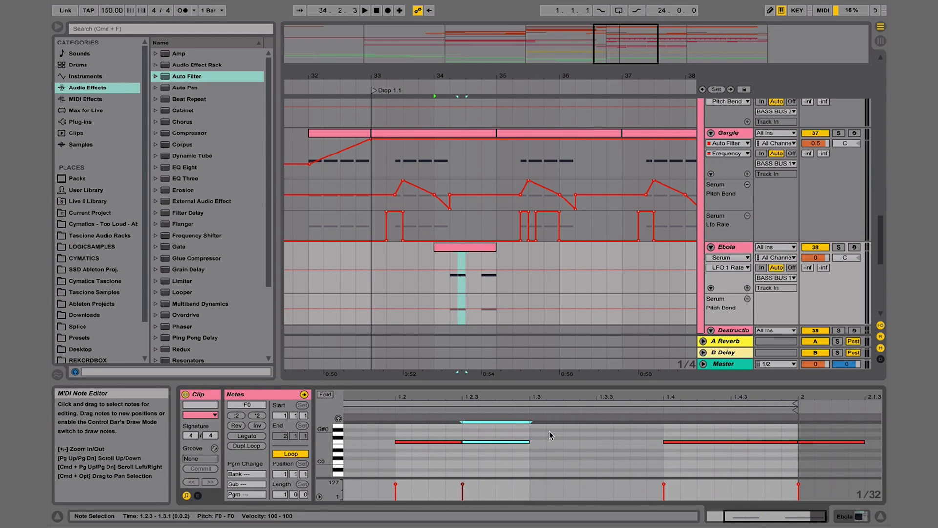
{"action": "key", "text": "shift+Left"}
{"action": "key", "text": "shift+Left"}
- Move the F0 note at 1.4 to 1.3, shorten it to an eighth, and follow it with a sixteenth at 1.3.3
{"action": "left_click_drag", "start_coordinate": [697, 425], "coordinate": [788, 459]}
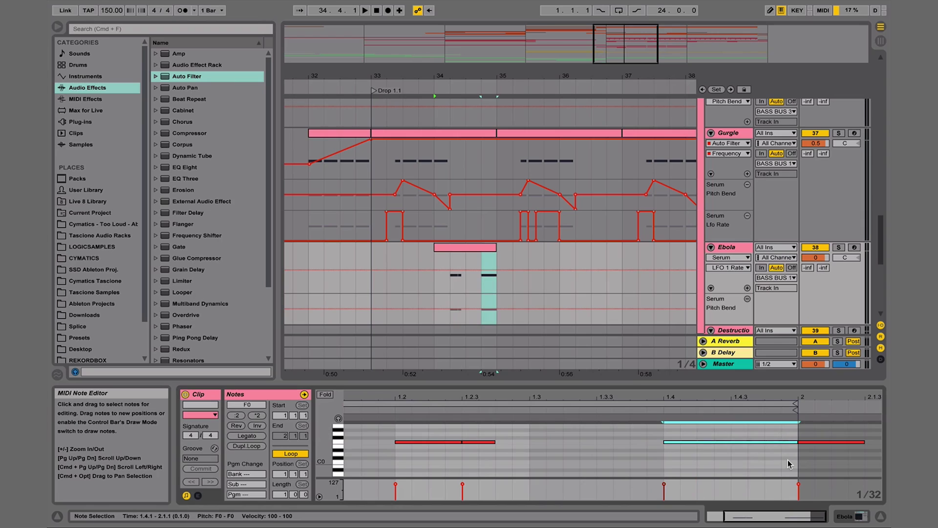
{"action": "key", "text": "Left"}
{"action": "key", "text": "Left"}
{"action": "key", "text": "Left"}
{"action": "key", "text": "Left"}
{"action": "key", "text": "Left"}
{"action": "key", "text": "Left"}
{"action": "key", "text": "Left"}
{"action": "key", "text": "Left"}
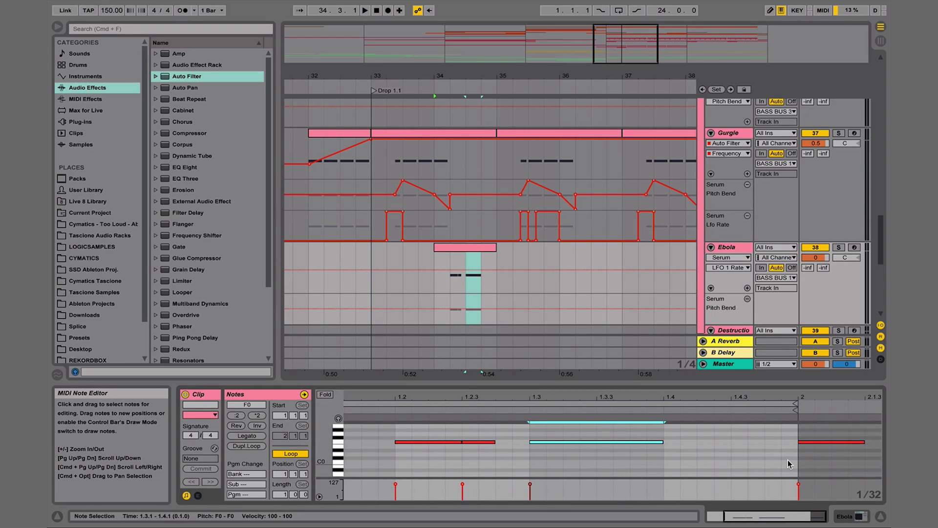
{"action": "key", "text": "shift+Left"}
{"action": "key", "text": "shift+Left"}
{"action": "key", "text": "shift+Left"}
{"action": "key", "text": "shift+Left"}
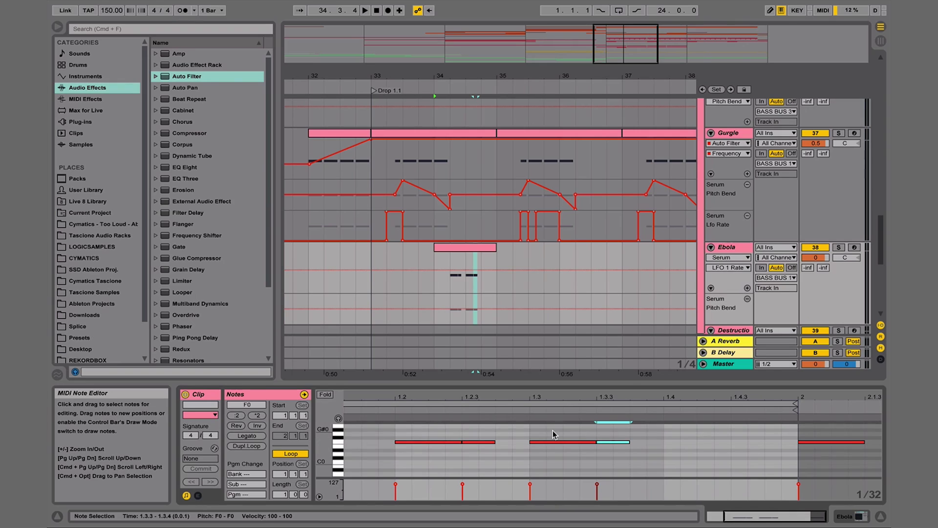
- Duplicate the note pair on beat 1.3 onto beat 1.4 and delete the leftover note at 2.1
{"action": "left_click_drag", "start_coordinate": [535, 427], "coordinate": [664, 450]}
{"action": "key", "text": "super+d"}
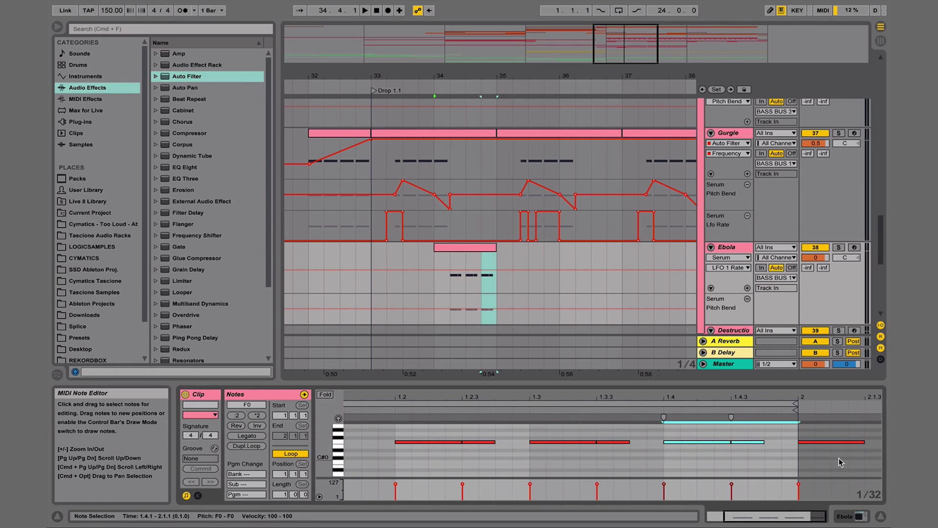
{"action": "left_click", "coordinate": [840, 441]}
- Play the drop from 33.1.1 through the Ebola clip and stop playback
{"action": "left_click", "coordinate": [368, 280]}
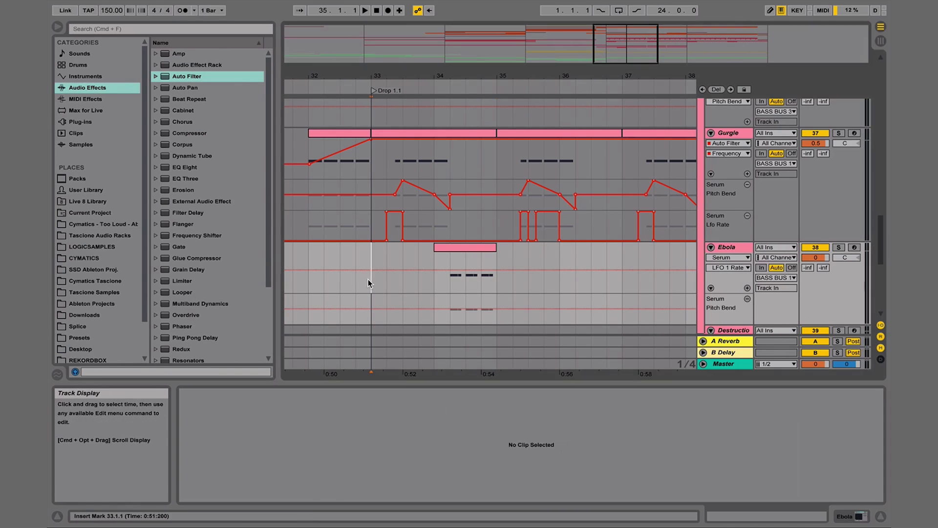
{"action": "key", "text": "space"}
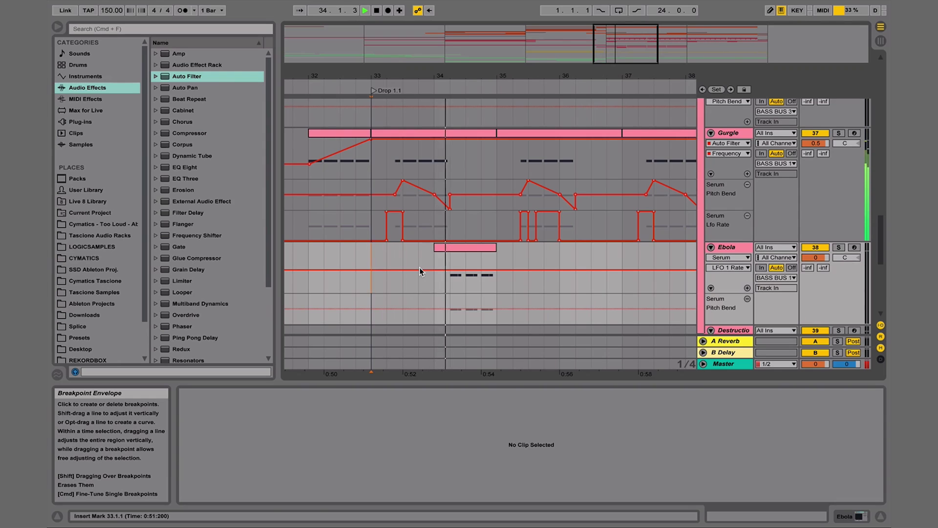
{"action": "key", "text": "space"}
- Draw raised sixteenth-long LFO 1 Rate automation steps on Ebola over the second note of each of the three pairs
{"action": "left_click", "coordinate": [729, 247]}
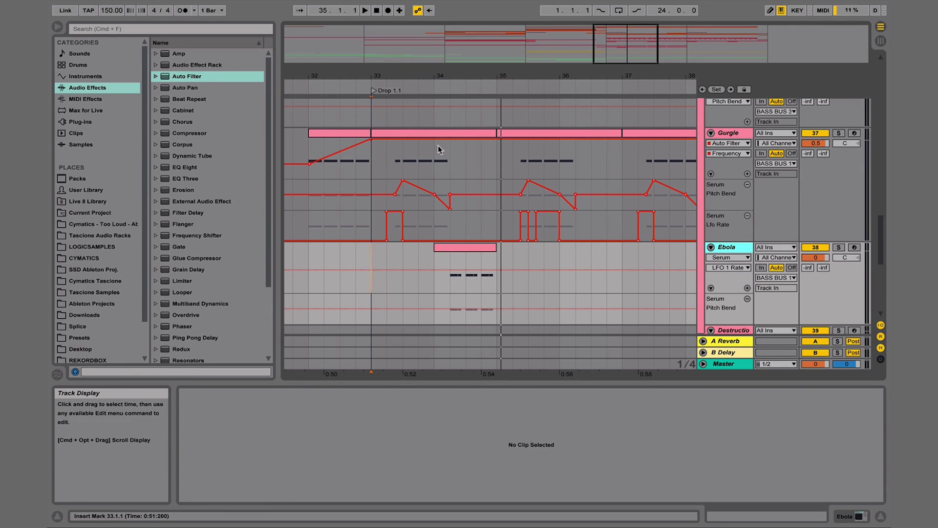
{"action": "left_click_drag", "start_coordinate": [464, 76], "coordinate": [464, 112]}
{"action": "key", "text": "b"}
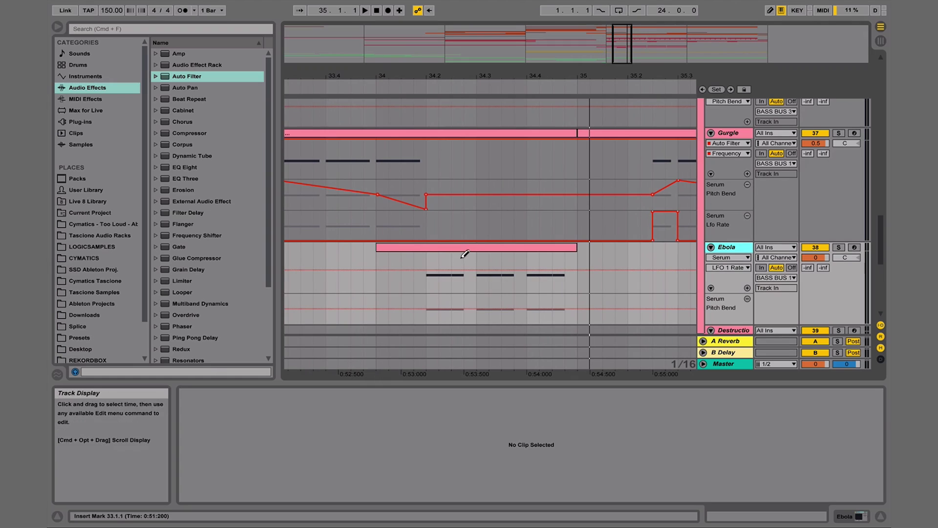
{"action": "left_click", "coordinate": [462, 256]}
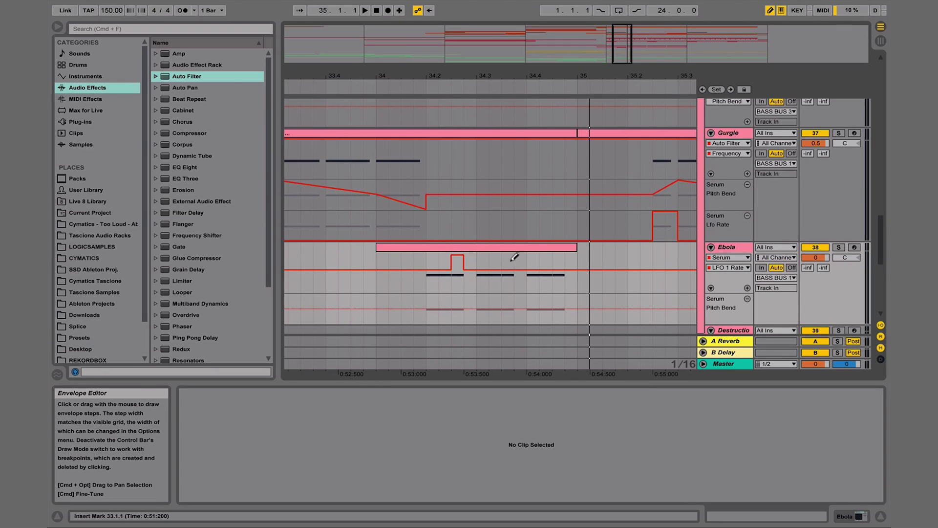
{"action": "key", "text": "b"}
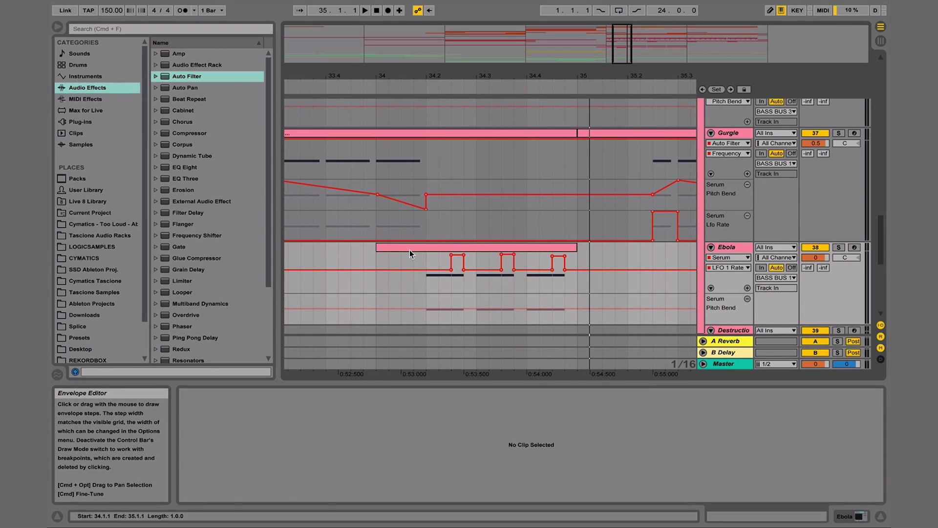
- Play the Ebola clip from 34.1.1 to hear the LFO rate changes, and stop at its end
{"action": "left_click", "coordinate": [408, 248]}
{"action": "key", "text": "space"}
{"action": "key", "text": "space"}
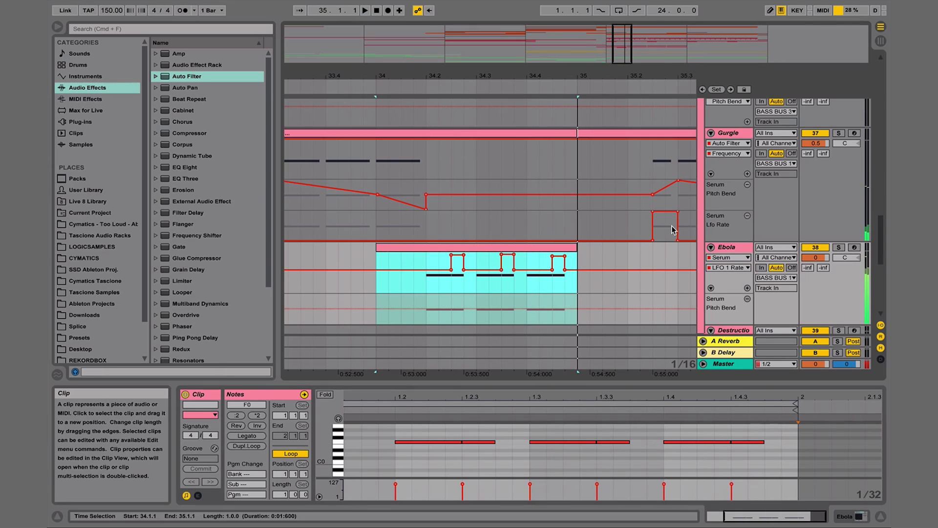
- Open the Ebola track's Serum window and examine the LFO 1 Rate control while the clip plays
{"action": "double_click", "coordinate": [728, 248]}
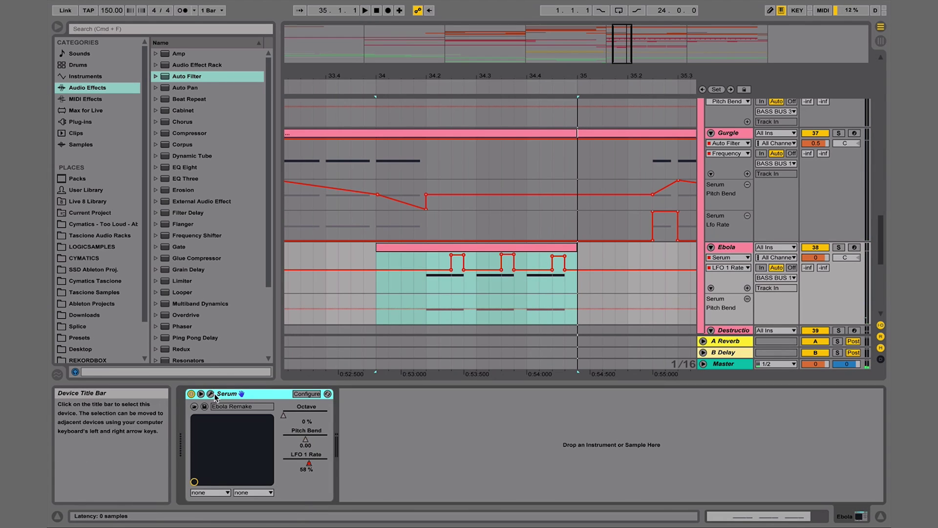
{"action": "left_click", "coordinate": [242, 393]}
{"action": "left_click", "coordinate": [478, 391]}
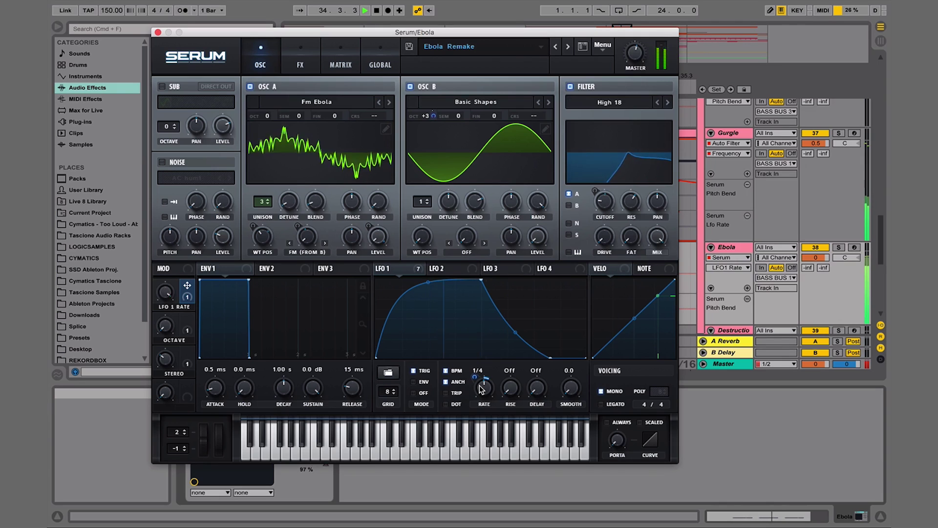
- Stop playback, close the Serum window, display Ebola's LFO 1 Rate automation and play the clip from 34.1.1
{"action": "key", "text": "space"}
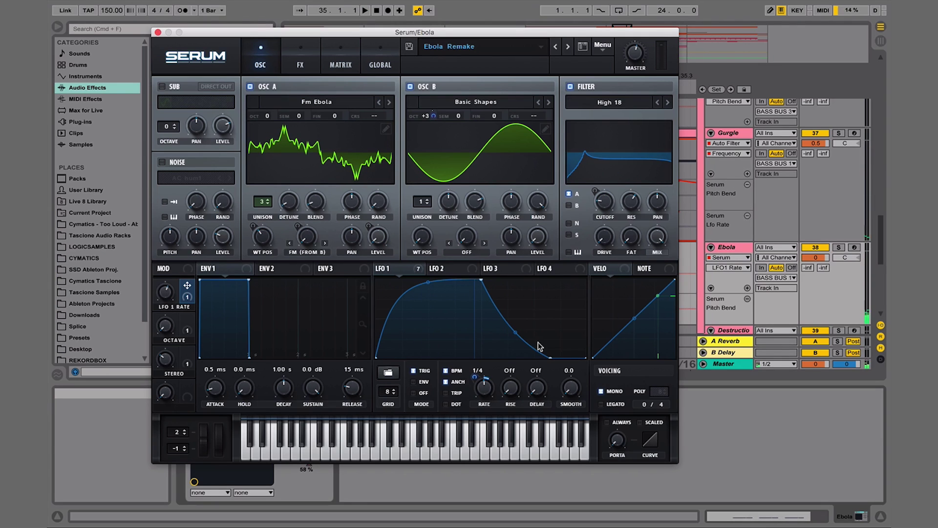
{"action": "left_click", "coordinate": [158, 32]}
{"action": "left_click", "coordinate": [728, 267]}
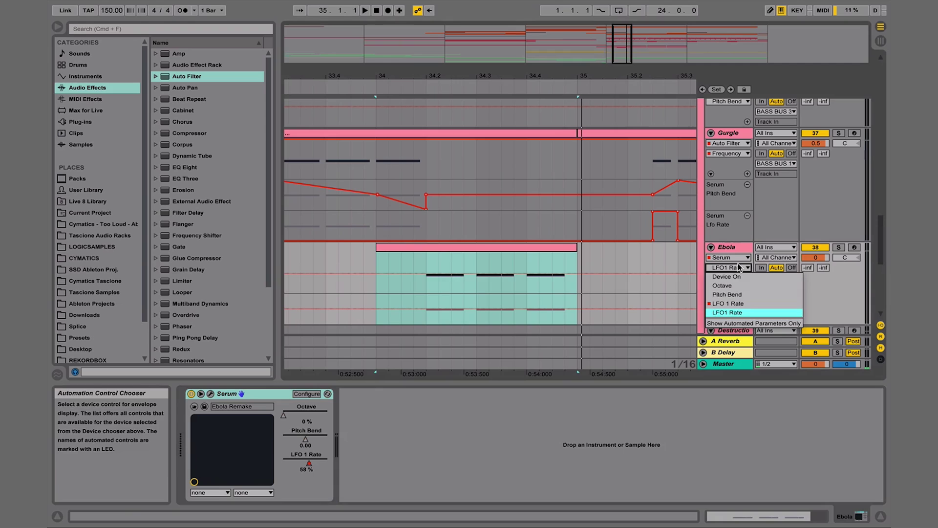
{"action": "left_click", "coordinate": [734, 303]}
{"action": "key", "text": "space"}
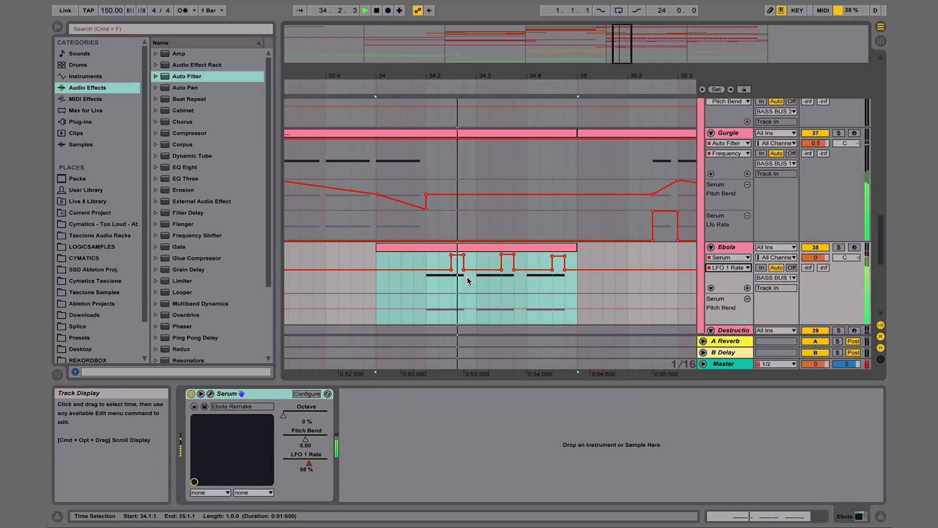
{"action": "key", "text": "space"}
{"action": "left_click", "coordinate": [457, 280]}
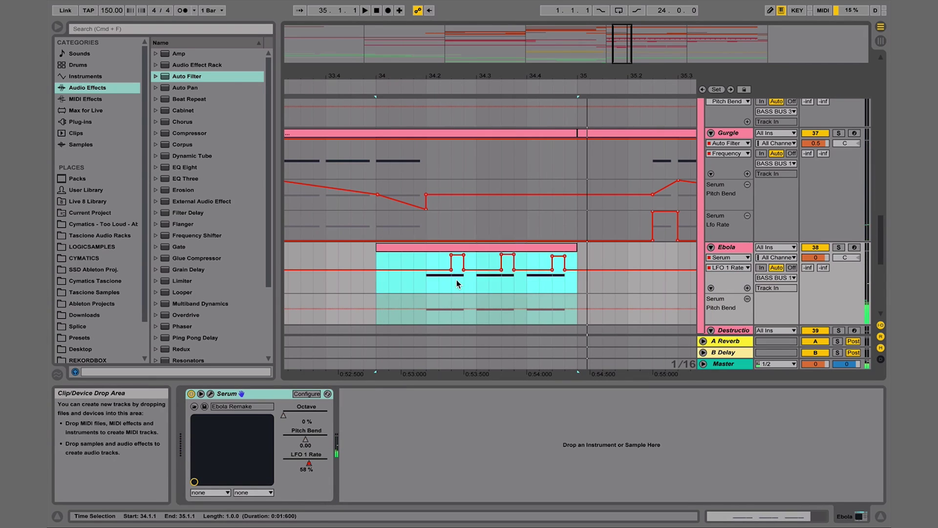
- Bring up Ebola's Pitch Bend automation by touching the pitch wheel in its Serum window, and close the window
{"action": "left_click", "coordinate": [451, 280]}
{"action": "key", "text": "minus"}
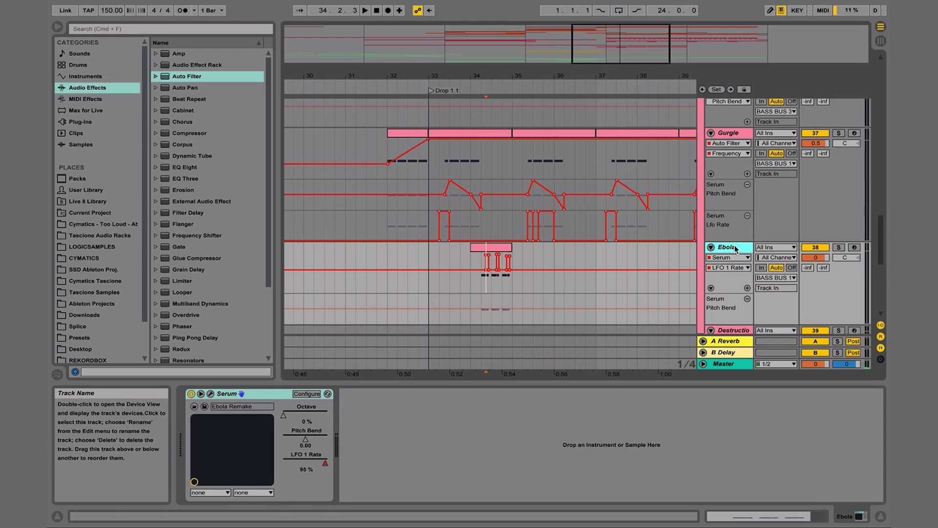
{"action": "key", "text": "shift+Tab"}
{"action": "key", "text": "shift+Tab"}
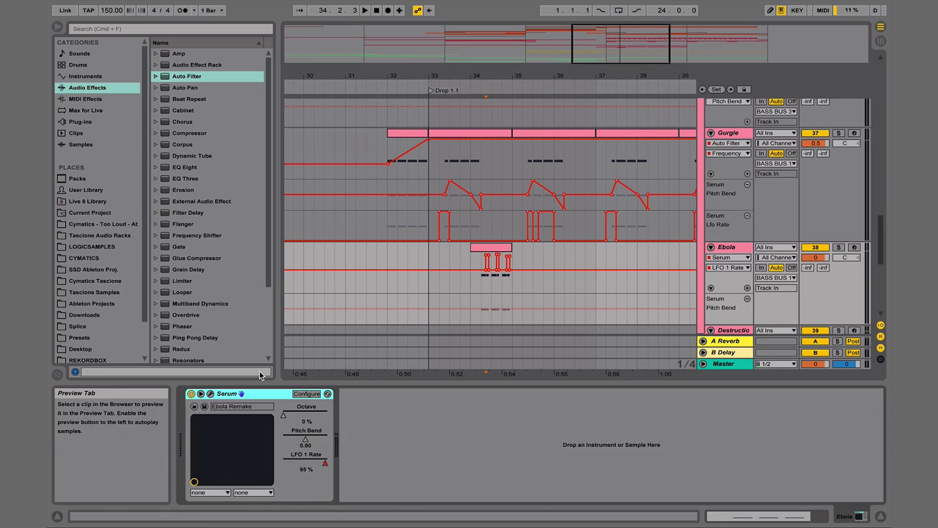
{"action": "left_click", "coordinate": [201, 394]}
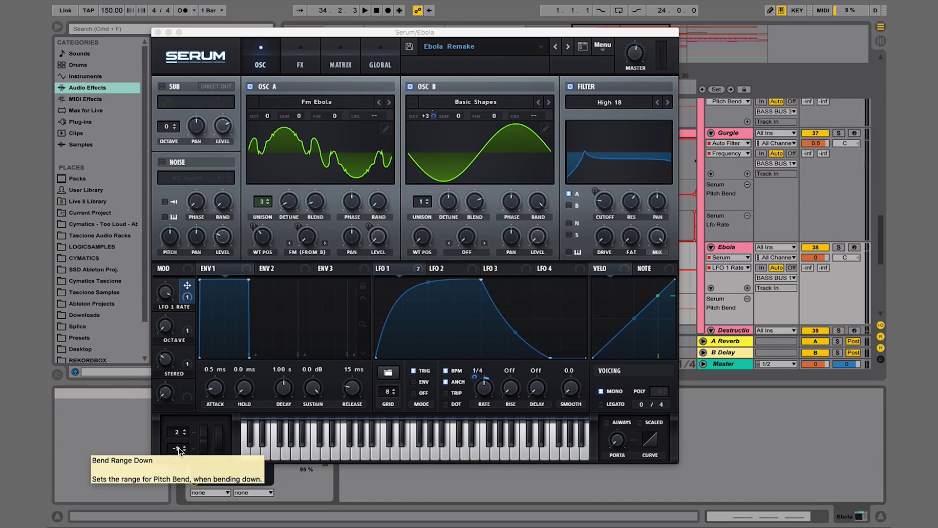
{"action": "left_click", "coordinate": [204, 435]}
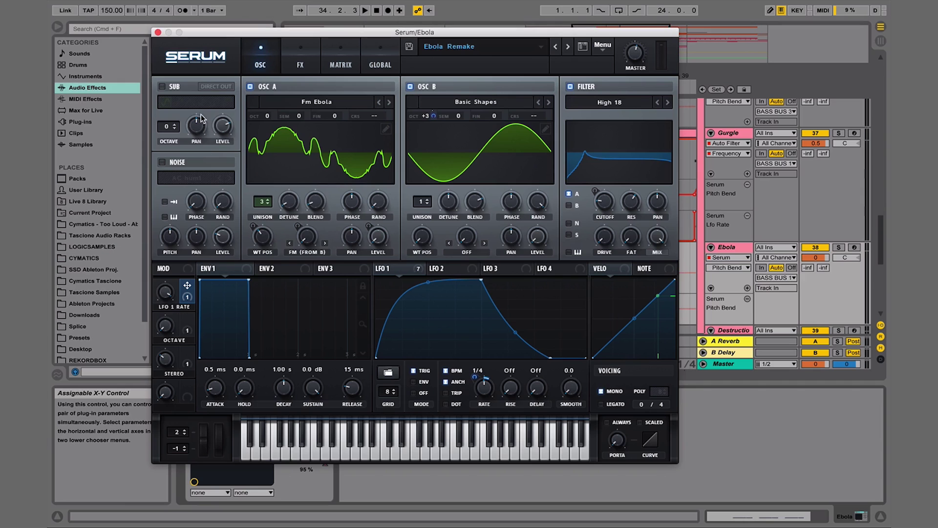
{"action": "left_click", "coordinate": [158, 32]}
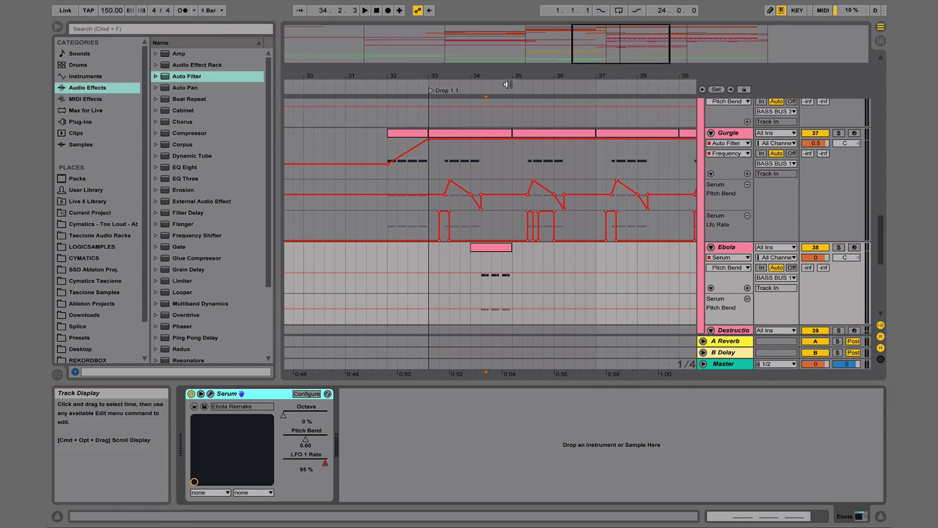
- Draw lowered Pitch Bend automation on Ebola from 34.2 to 34.4 and reshape it into a ramp rising back to centre
{"action": "left_click_drag", "start_coordinate": [508, 75], "coordinate": [508, 108]}
{"action": "key", "text": "b"}
{"action": "mouse_move", "coordinate": [460, 272]}
{"action": "left_mouse_down"}
{"action": "mouse_move", "coordinate": [457, 302]}
{"action": "mouse_move", "coordinate": [493, 288]}
{"action": "left_mouse_up"}
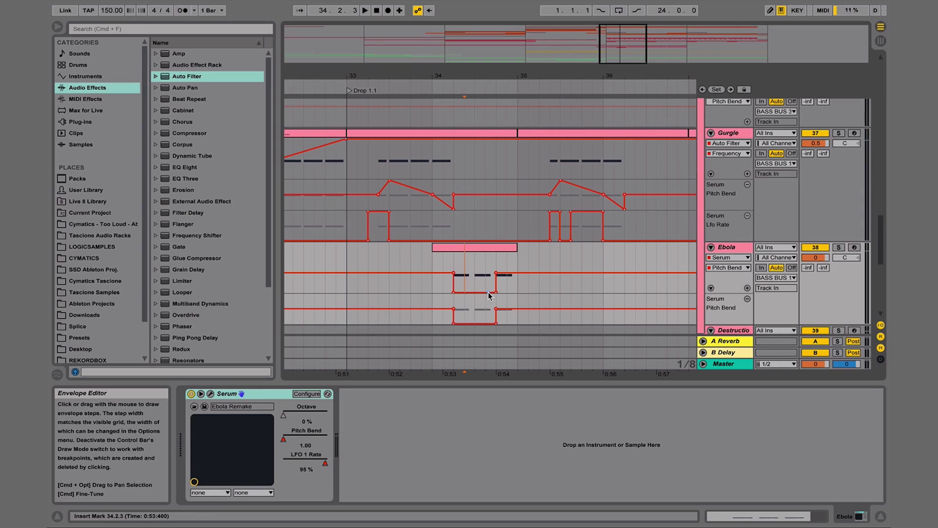
{"action": "key", "text": "b"}
{"action": "left_click", "coordinate": [496, 292]}
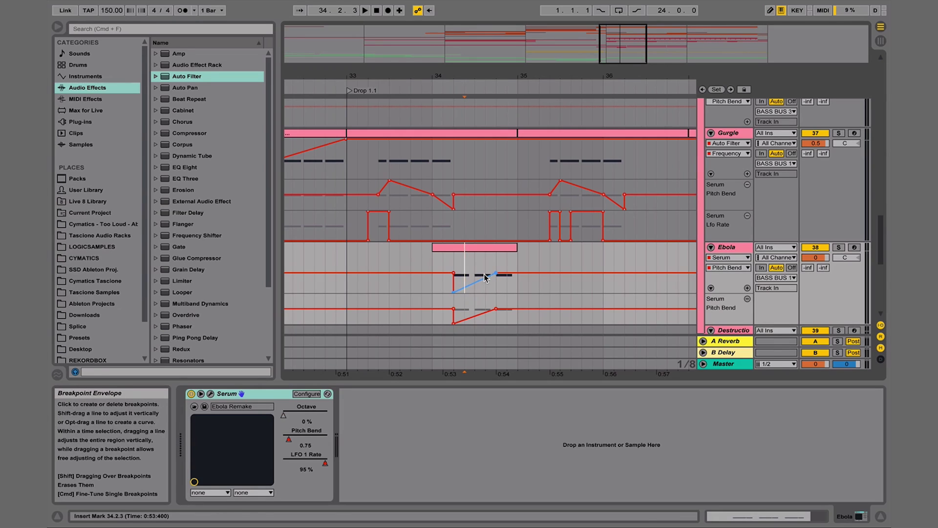
- Add an eighth-long Pitch Bend peak on Ebola at 34.4 that falls back to centre, and play from 34.2.1
{"action": "key", "text": "b"}
{"action": "left_click_drag", "start_coordinate": [499, 251], "coordinate": [509, 246]}
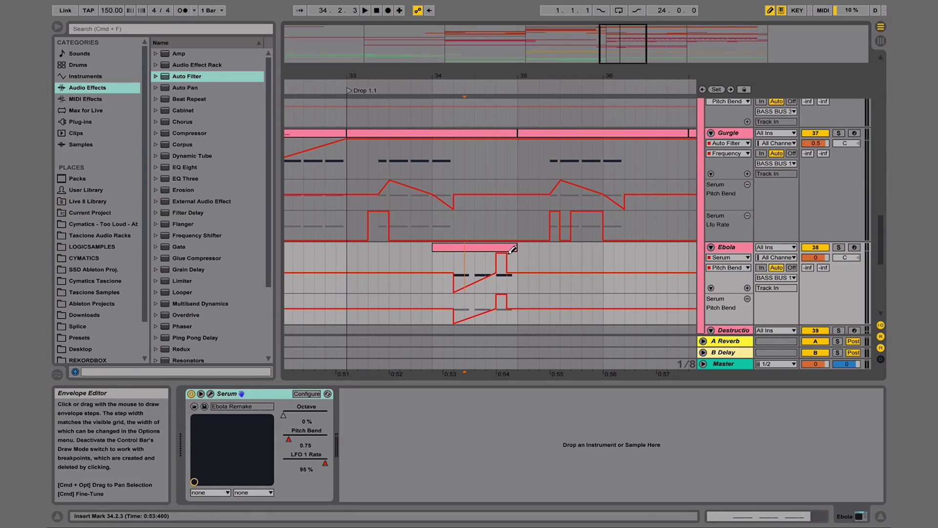
{"action": "key", "text": "b"}
{"action": "key", "text": "space"}
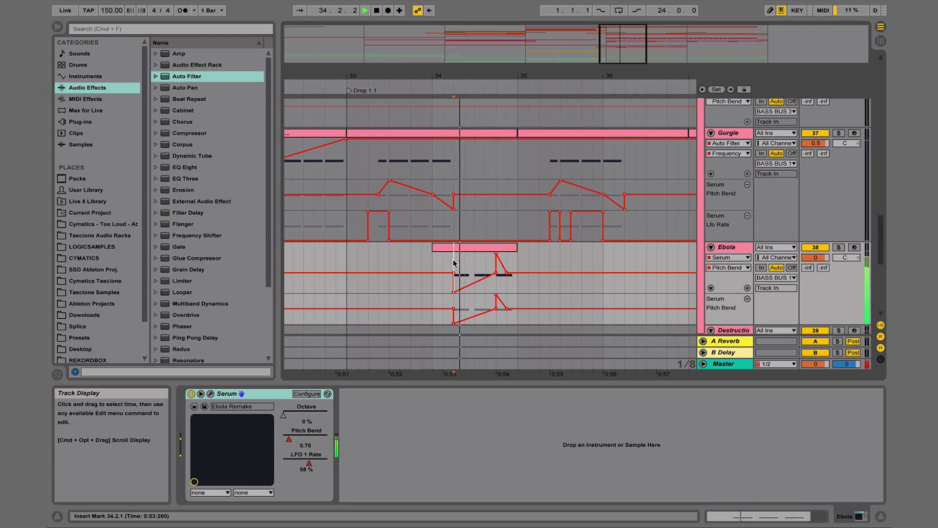
- Duplicate the two-bar Ebola section from 33.1.1 to 35.1.1 twice, together with its automation
{"action": "left_click_drag", "start_coordinate": [536, 75], "coordinate": [536, 42]}
{"action": "left_click_drag", "start_coordinate": [456, 258], "coordinate": [518, 263]}
{"action": "key", "text": "super+d"}
{"action": "key", "text": "super+d"}
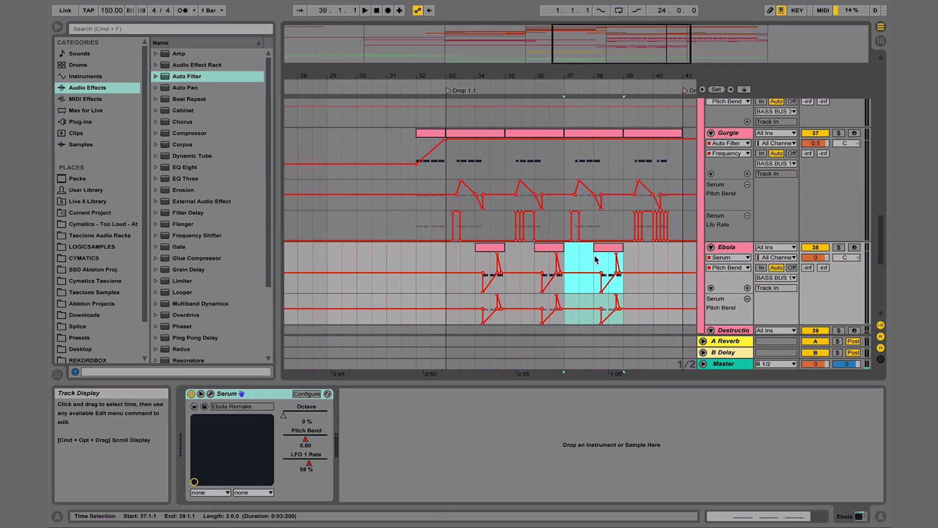
- Bring up Ebola's Octave automation from Serum's Octave macro and draw it raised across the second Ebola clip in bar 36
{"action": "left_click", "coordinate": [735, 247]}
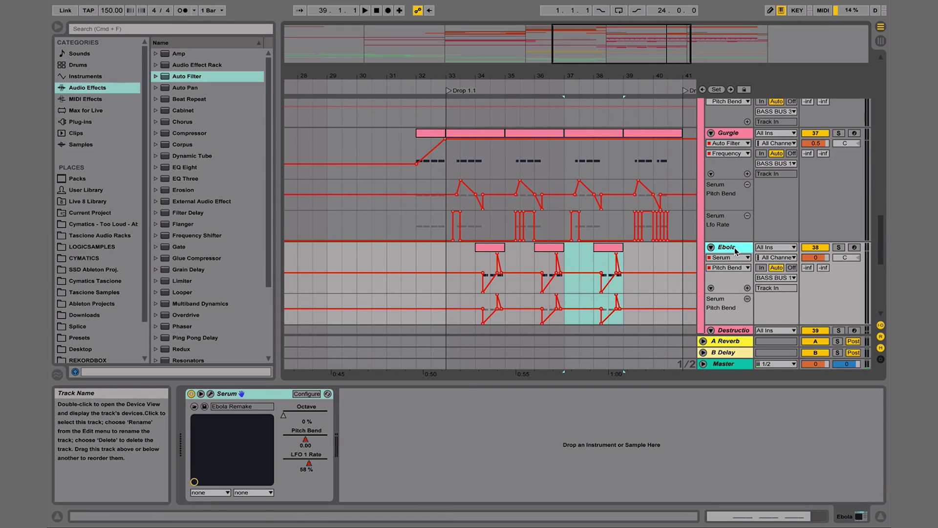
{"action": "left_click", "coordinate": [211, 393]}
{"action": "left_click", "coordinate": [158, 334]}
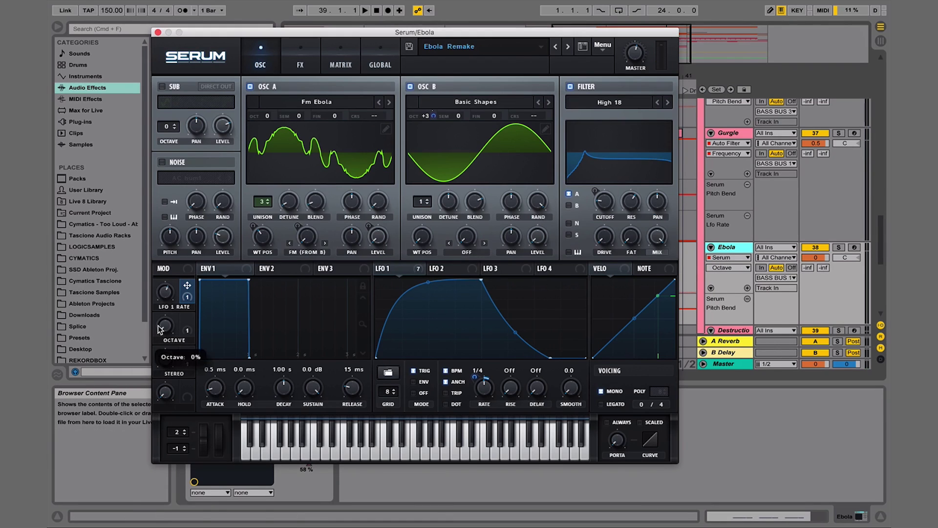
{"action": "left_click", "coordinate": [157, 32]}
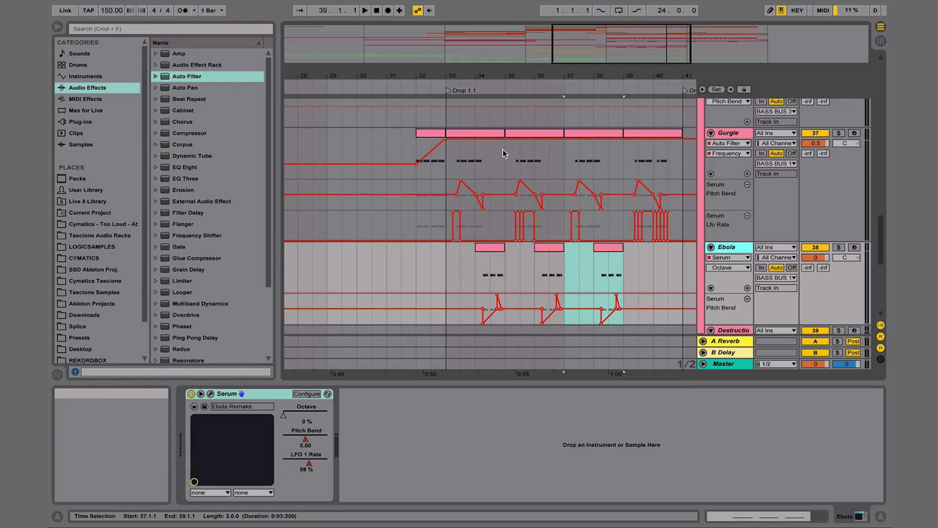
{"action": "key", "text": "b"}
{"action": "left_click_drag", "start_coordinate": [547, 247], "coordinate": [557, 247]}
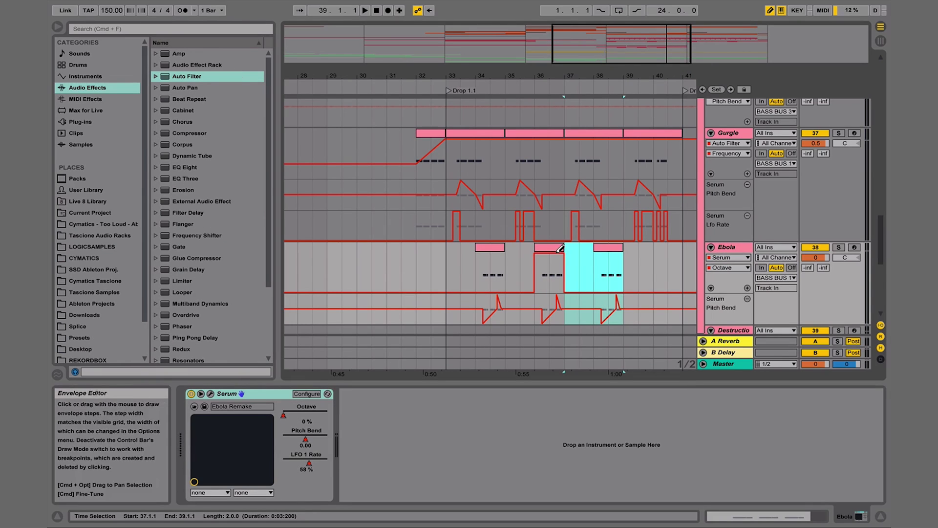
{"action": "key", "text": "b"}
- Play the drop from 33.1.1 to hear all three Ebola clips with their automation
{"action": "left_click", "coordinate": [448, 265]}
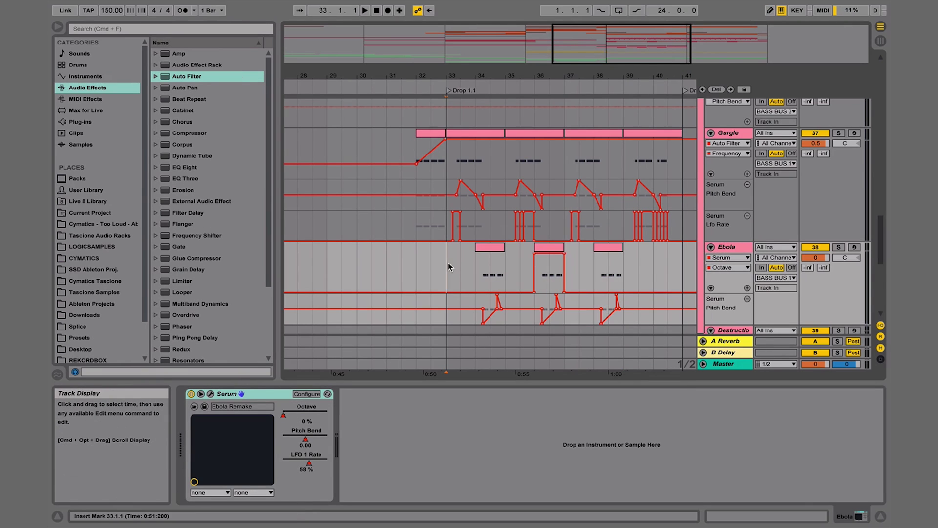
{"action": "key", "text": "space"}
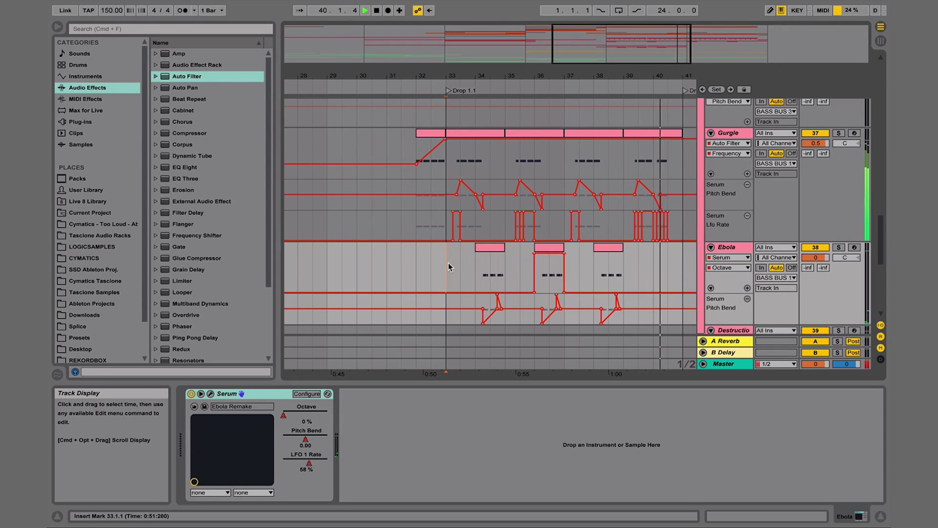
- Insert a new MIDI track below Ebola and load the Serum plug-in on it
{"action": "scroll", "coordinate": [742, 247], "scroll_direction": "down", "scroll_amount": 3}
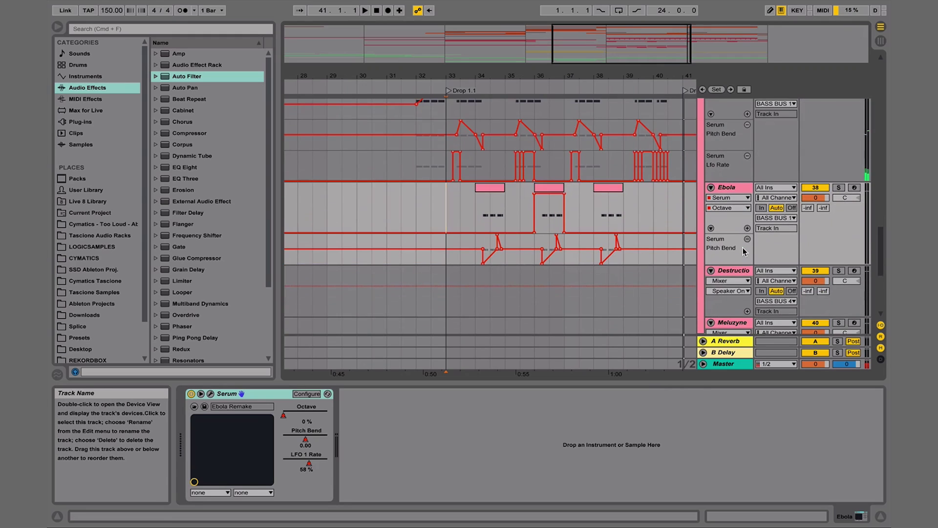
{"action": "left_click", "coordinate": [733, 192]}
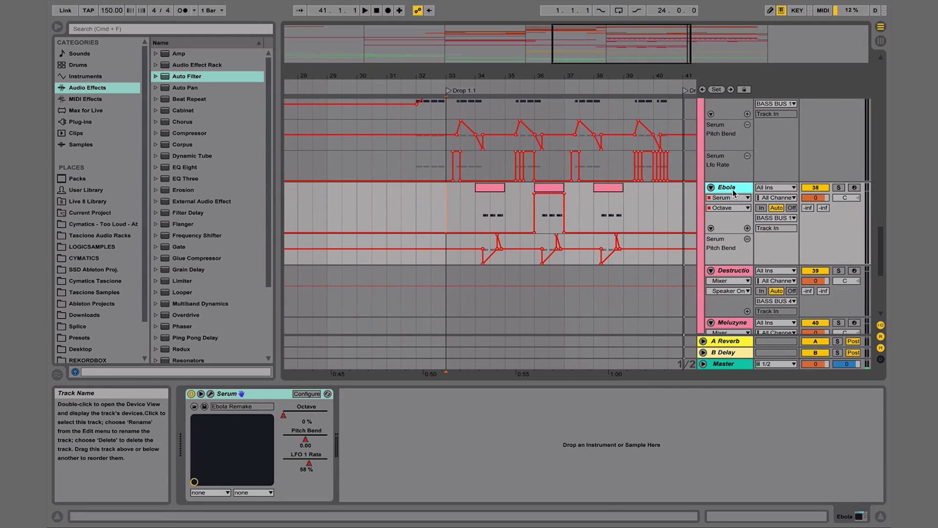
{"action": "key", "text": "super+shift+t"}
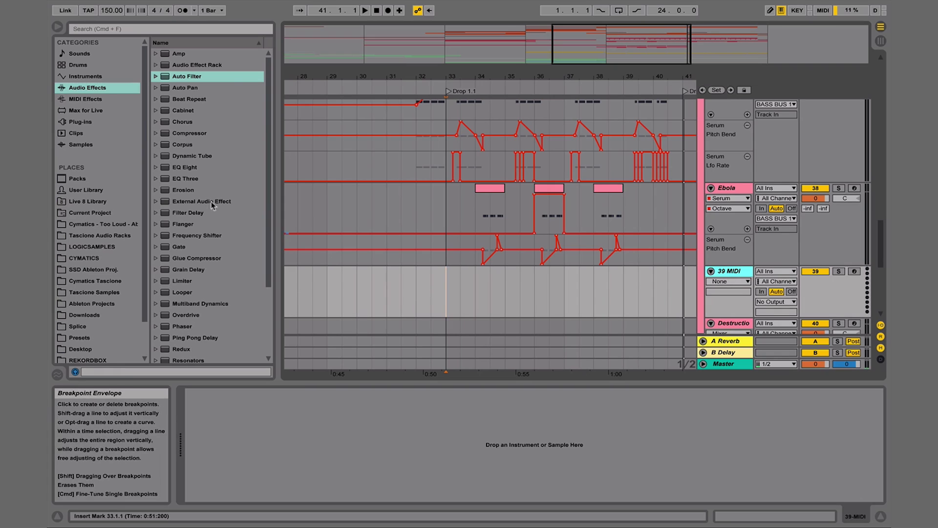
{"action": "left_click", "coordinate": [97, 122]}
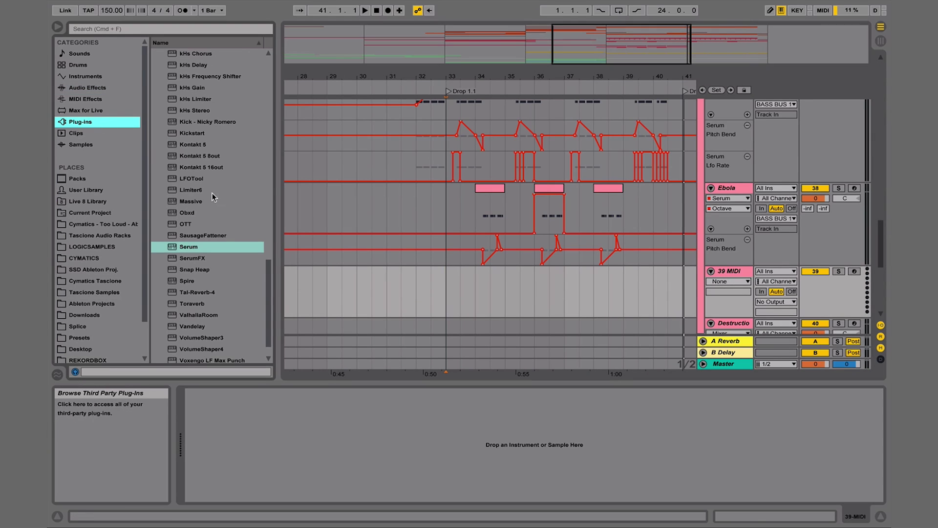
{"action": "left_click", "coordinate": [186, 248]}
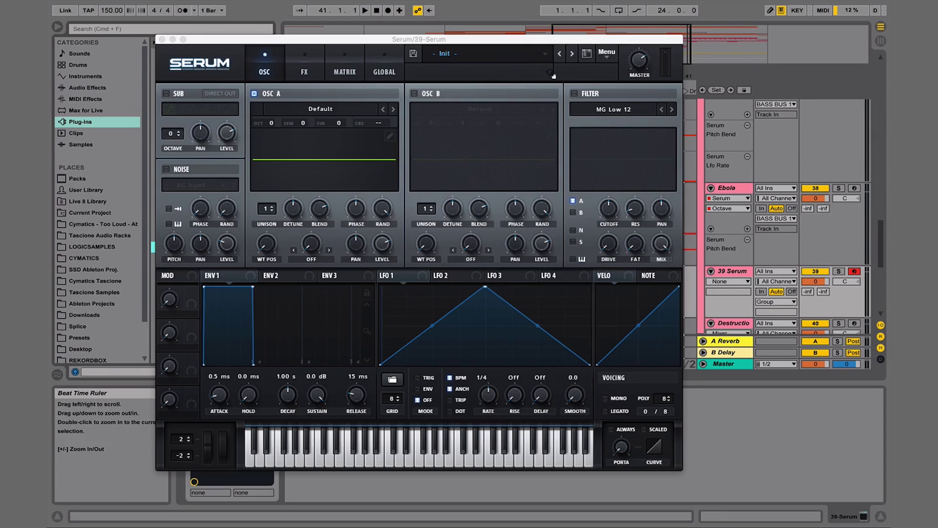
- Load the BASS - Squary Throat preset from Nuclear Start To Finish into the new Serum and close its window
{"action": "left_click", "coordinate": [508, 53]}
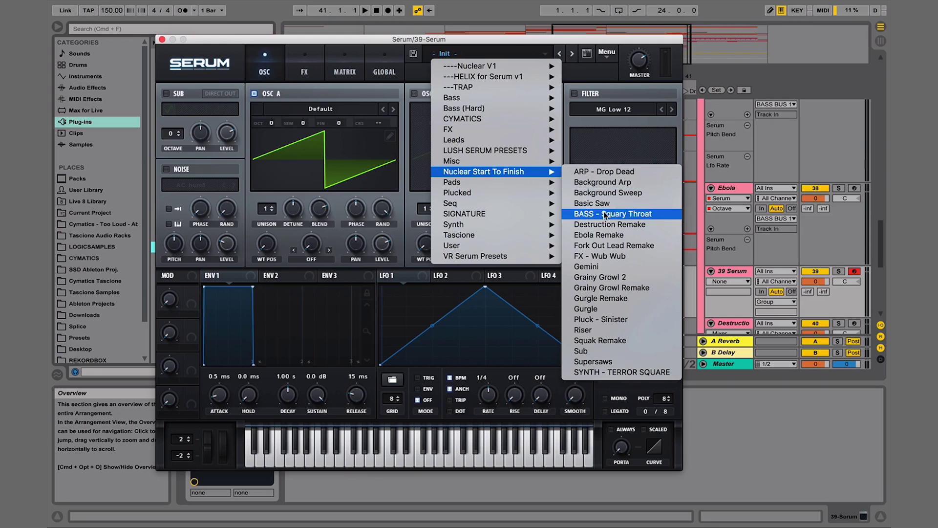
{"action": "left_click", "coordinate": [246, 53]}
{"action": "left_click", "coordinate": [161, 40]}
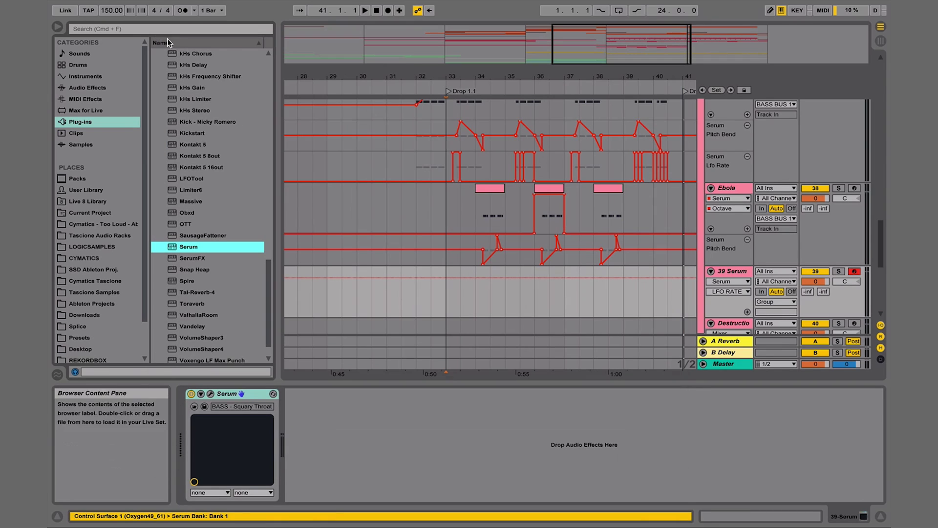
- Create an empty MIDI clip on the new Serum track from 40.1.1 to 40.1.3
{"action": "left_click_drag", "start_coordinate": [674, 77], "coordinate": [673, 117]}
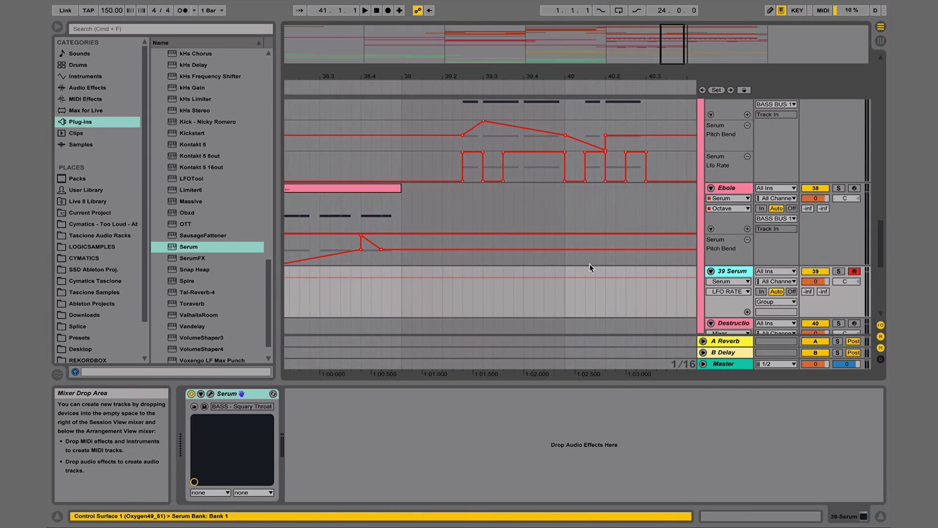
{"action": "left_click_drag", "start_coordinate": [566, 300], "coordinate": [582, 300]}
{"action": "key", "text": "super+shift+m"}
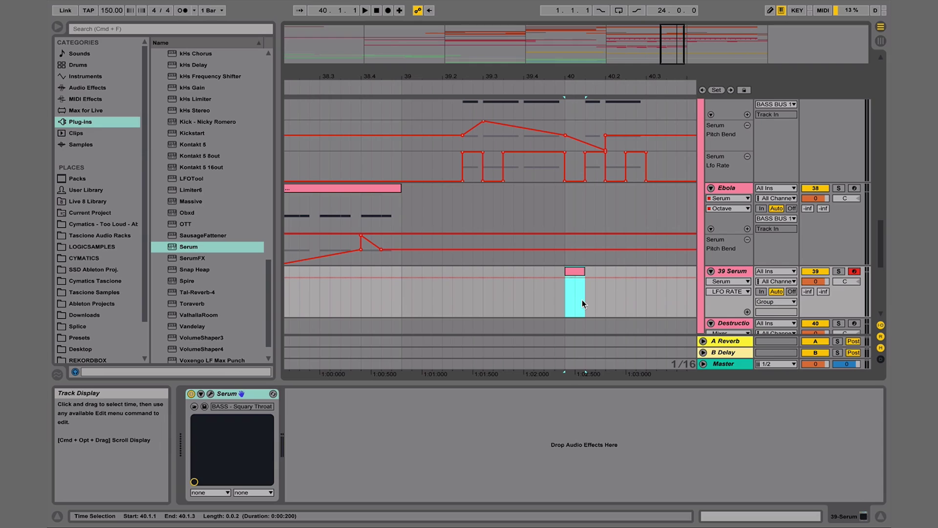
- Add an F0 note spanning the full length of the new clip and play it back
{"action": "double_click", "coordinate": [575, 271]}
{"action": "scroll", "coordinate": [337, 468], "scroll_direction": "down", "scroll_amount": 5}
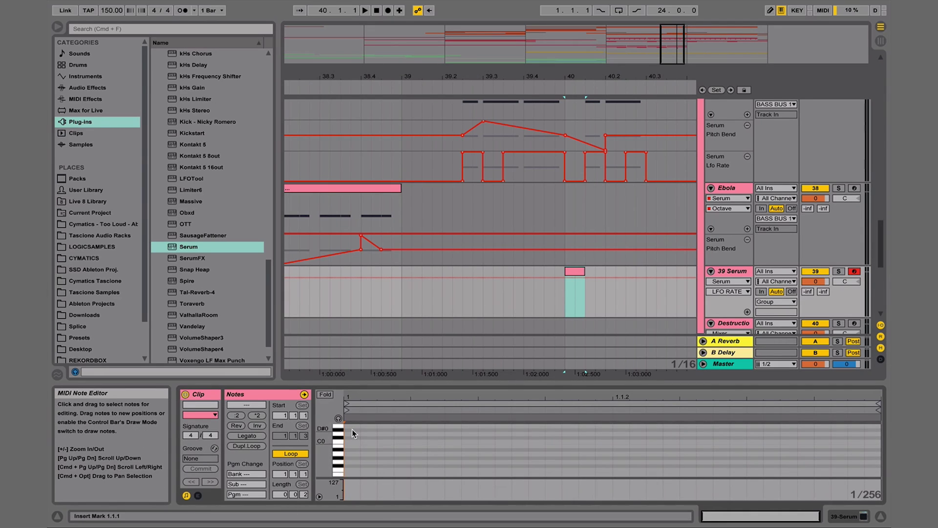
{"action": "scroll", "coordinate": [352, 429], "scroll_direction": "up", "scroll_amount": 2}
{"action": "double_click", "coordinate": [350, 442]}
{"action": "left_click_drag", "start_coordinate": [357, 444], "coordinate": [876, 447]}
{"action": "key", "text": "space"}
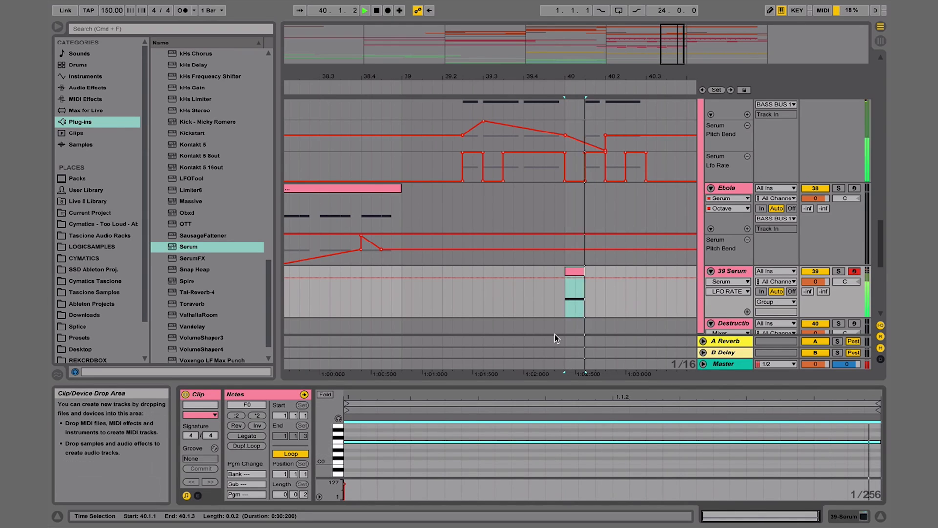
{"action": "key", "text": "space"}
{"action": "key", "text": "space"}
{"action": "key", "text": "space"}
- Rename the new Serum track as Throaty and route its output to BASS BUS 1
{"action": "left_click", "coordinate": [746, 268]}
{"action": "key", "text": "super+r"}
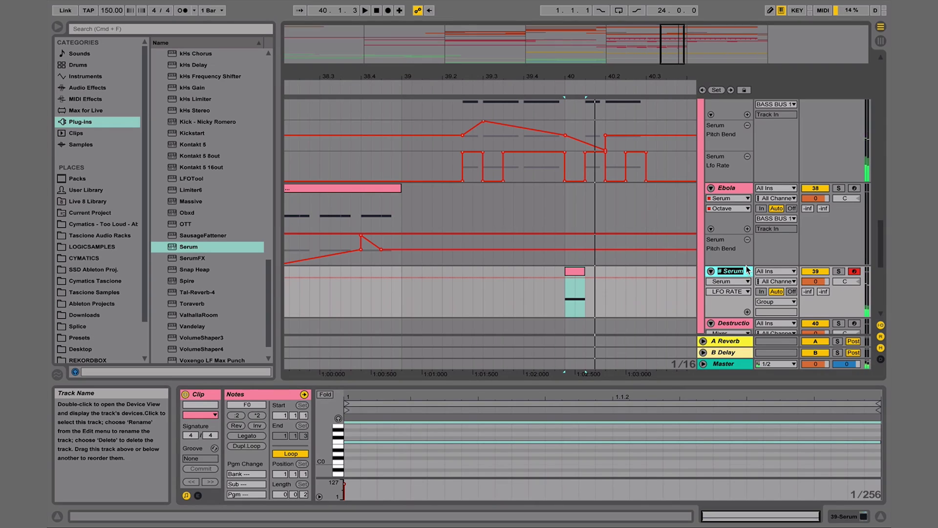
{"action": "type", "text": "Throaty"}
{"action": "key", "text": "Return"}
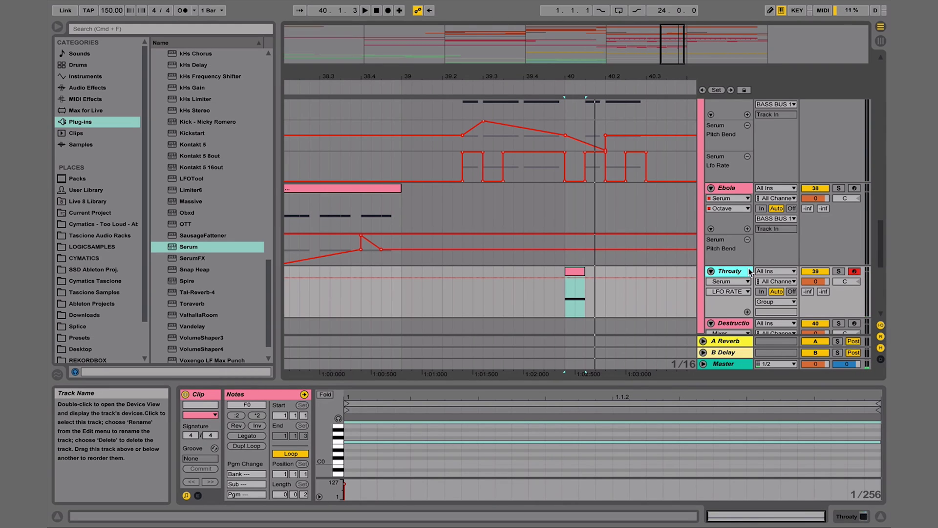
{"action": "left_click", "coordinate": [769, 302]}
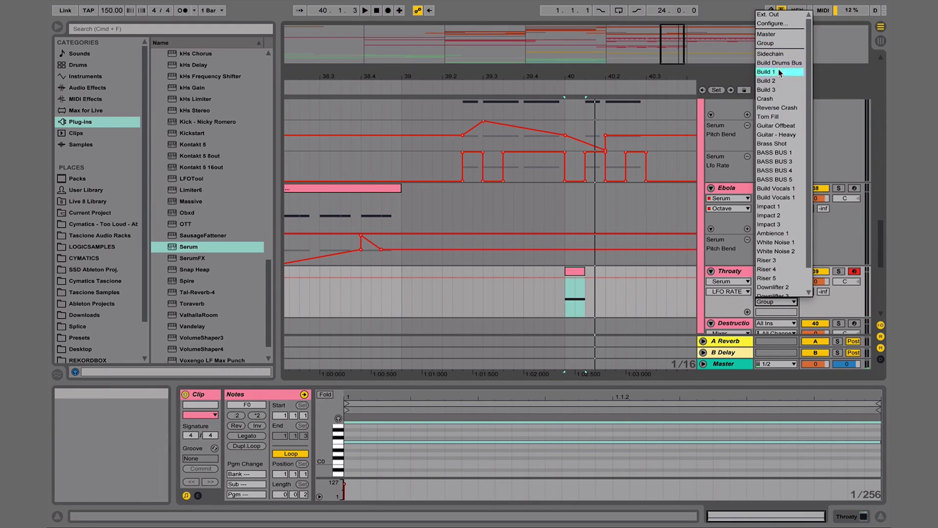
{"action": "left_click", "coordinate": [779, 152]}
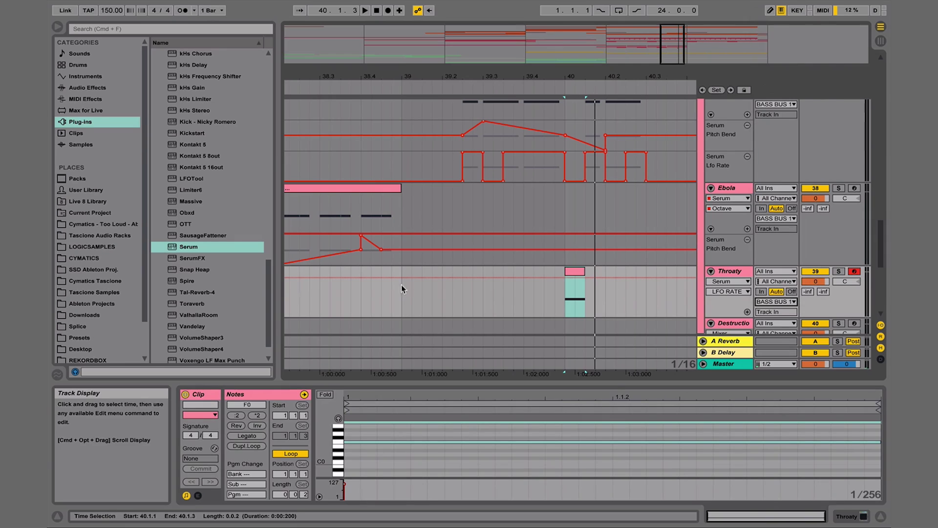
- Play back the arrangement from 39.1.1 through the Throaty note at bar 40
{"action": "left_click", "coordinate": [401, 284]}
{"action": "key", "text": "space"}
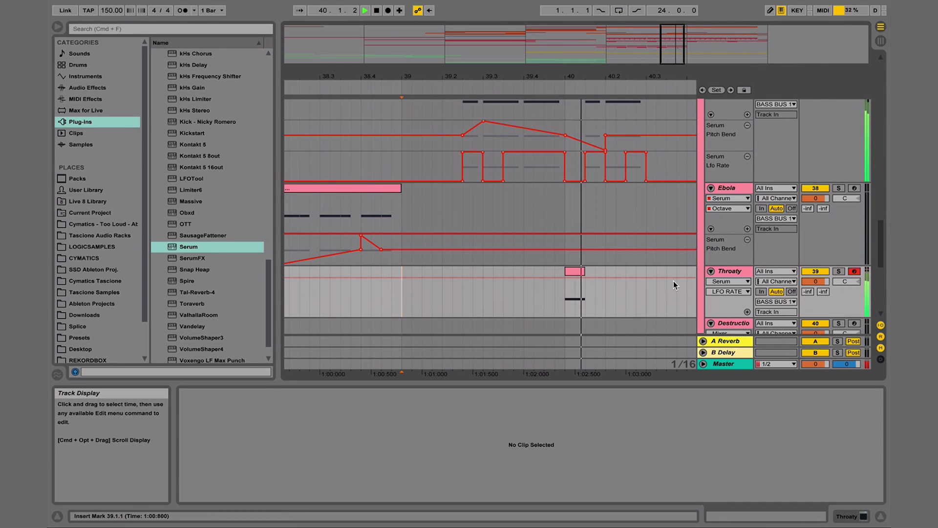
{"action": "key", "text": "space"}
- Create an empty MIDI clip on the Destruction track from 40.3.1 to 41.1.1
{"action": "left_click_drag", "start_coordinate": [629, 76], "coordinate": [527, 81]}
{"action": "scroll", "coordinate": [565, 205], "scroll_direction": "down", "scroll_amount": 4}
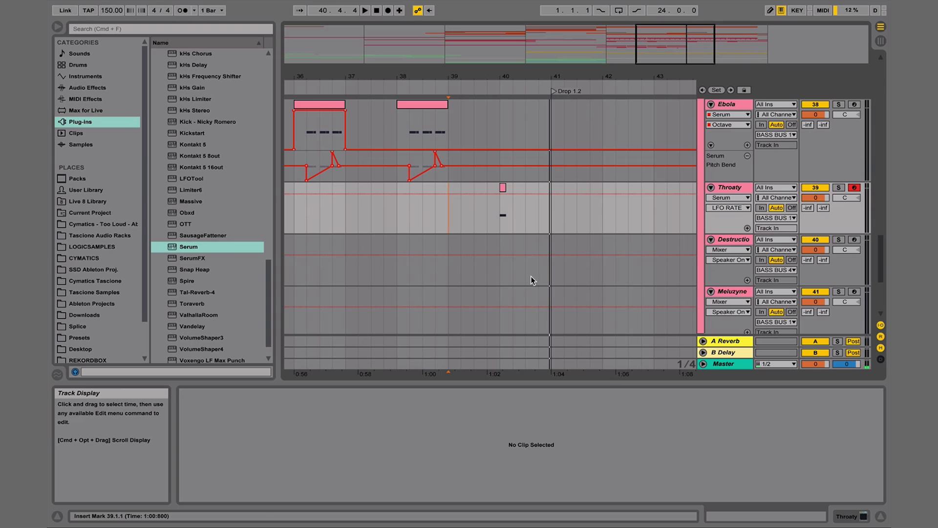
{"action": "left_click_drag", "start_coordinate": [531, 277], "coordinate": [546, 274]}
{"action": "key", "text": "super+shift+m"}
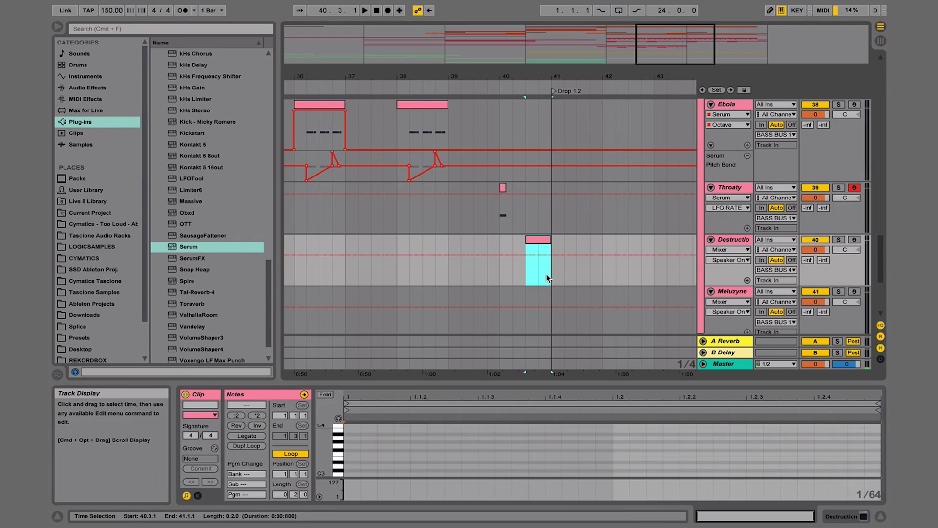
- Add a low note spanning the full length of the Destruction clip and play it back
{"action": "left_click", "coordinate": [391, 462]}
{"action": "scroll", "coordinate": [391, 461], "scroll_direction": "down", "scroll_amount": 5}
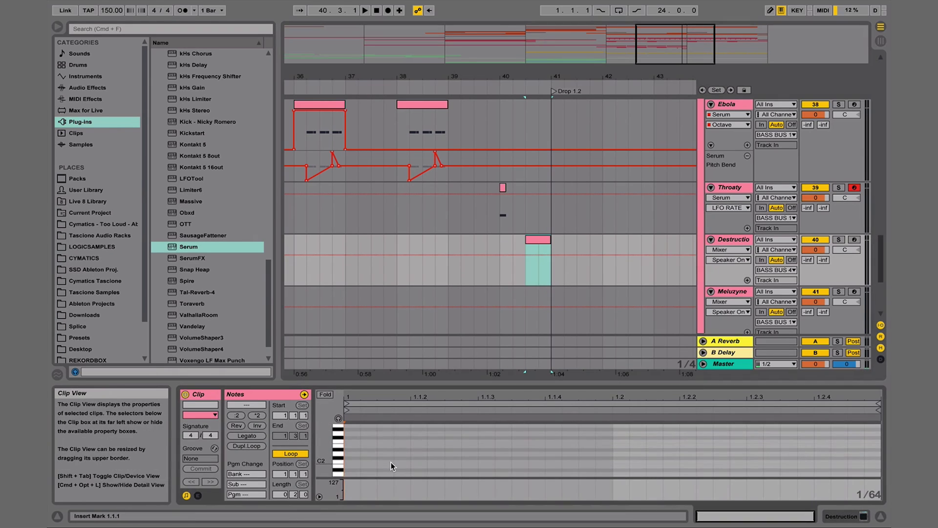
{"action": "scroll", "coordinate": [351, 452], "scroll_direction": "down", "scroll_amount": 3}
{"action": "double_click", "coordinate": [353, 441]}
{"action": "left_click_drag", "start_coordinate": [358, 441], "coordinate": [876, 452]}
{"action": "key", "text": "shift+Tab"}
{"action": "key", "text": "space"}
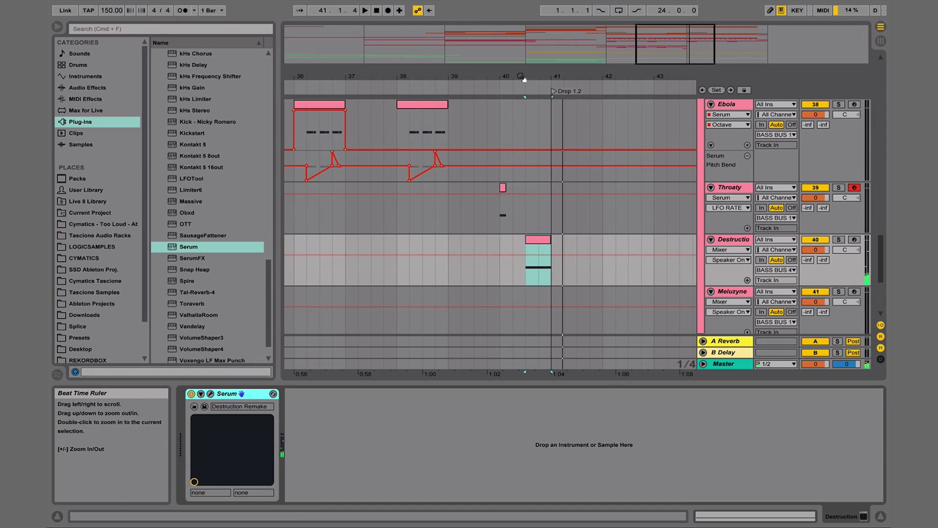
- Play the arrangement from the Build Up at 25.1.1 through Drop 1.1 while examining the Bass group's Utility gain automation
{"action": "left_click_drag", "start_coordinate": [521, 79], "coordinate": [520, 54]}
{"action": "scroll", "coordinate": [448, 230], "scroll_direction": "up", "scroll_amount": 5}
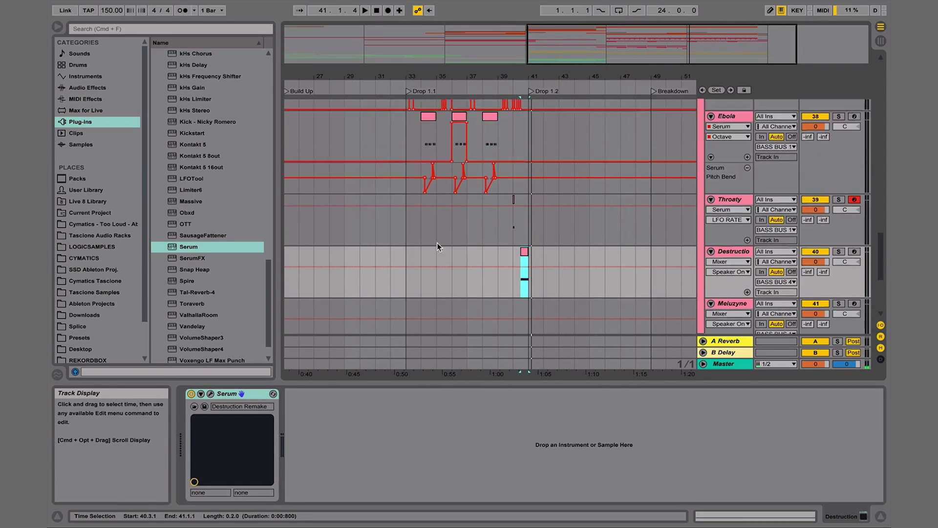
{"action": "scroll", "coordinate": [362, 222], "scroll_direction": "left", "scroll_amount": 3}
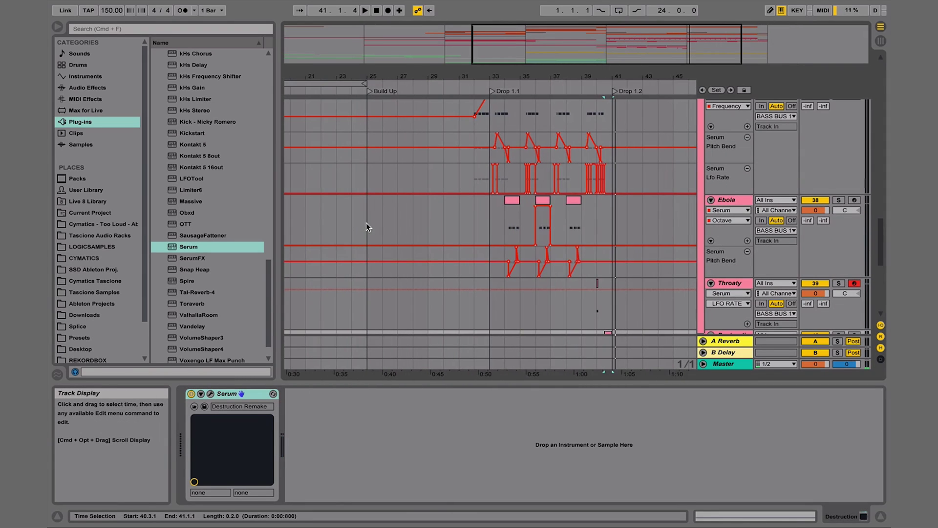
{"action": "left_click", "coordinate": [366, 227]}
{"action": "key", "text": "space"}
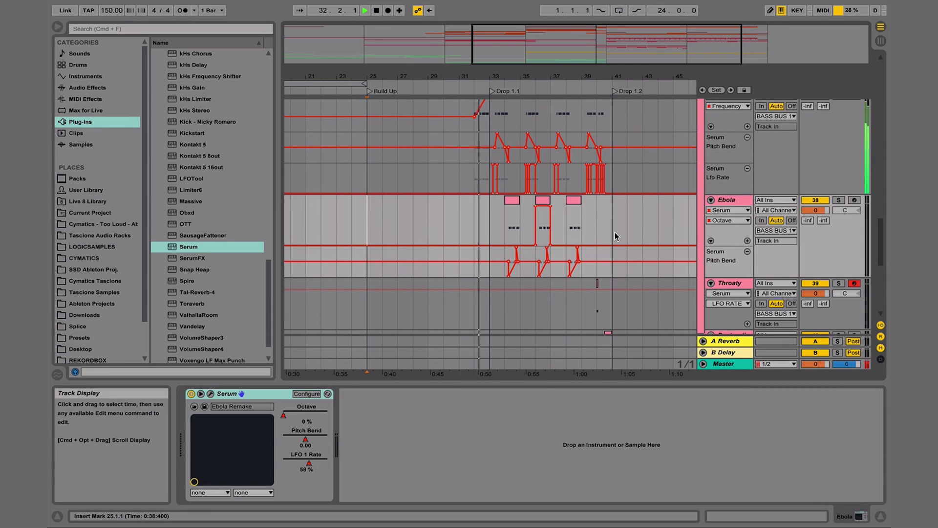
{"action": "scroll", "coordinate": [615, 233], "scroll_direction": "down", "scroll_amount": 10}
{"action": "scroll", "coordinate": [600, 236], "scroll_direction": "up", "scroll_amount": 5}
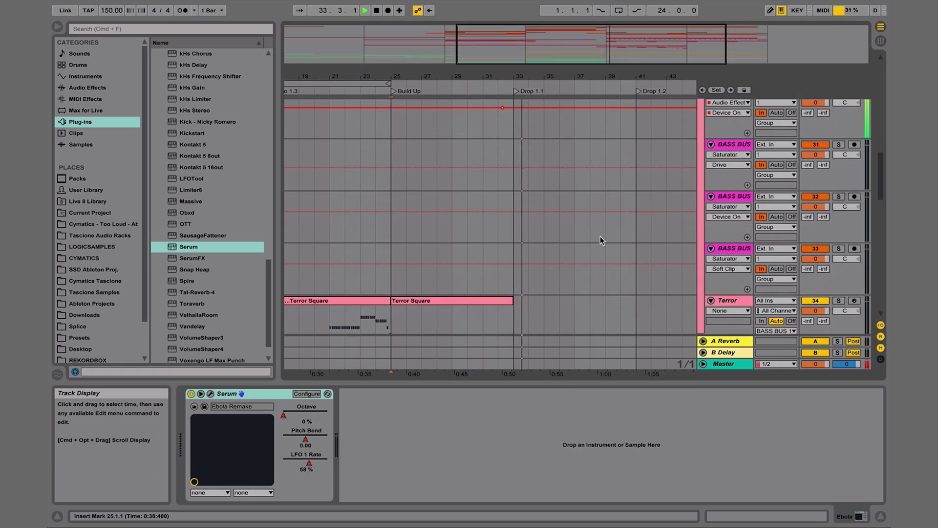
{"action": "scroll", "coordinate": [600, 236], "scroll_direction": "down", "scroll_amount": 5}
{"action": "scroll", "coordinate": [600, 236], "scroll_direction": "up", "scroll_amount": 1}
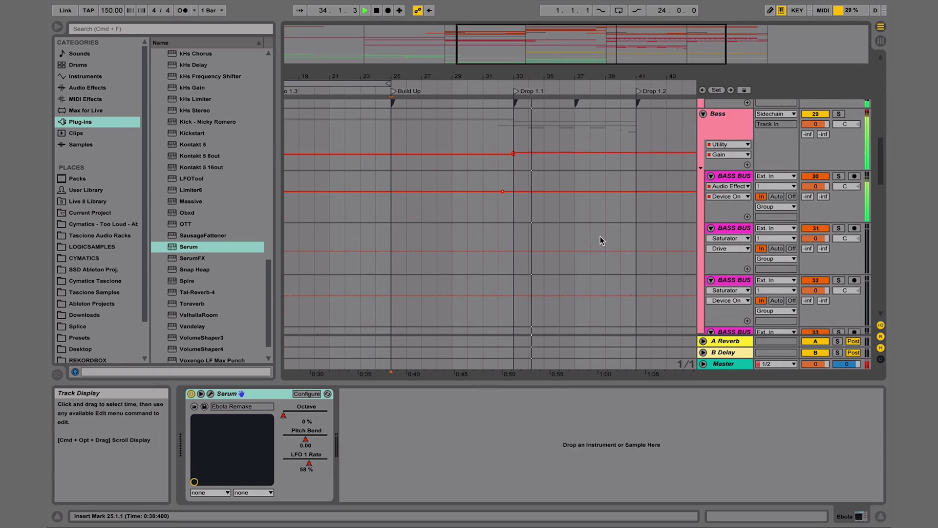
{"action": "left_click", "coordinate": [591, 158]}
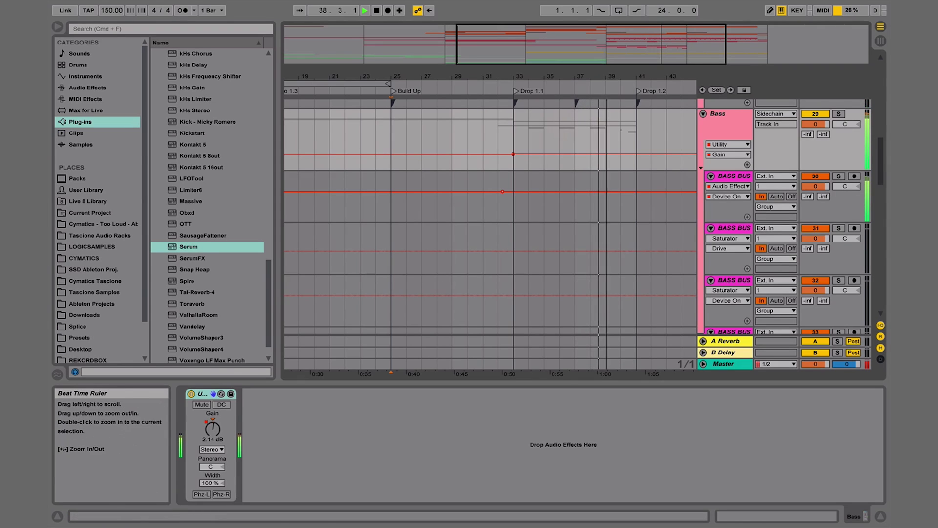
{"action": "left_click_drag", "start_coordinate": [611, 76], "coordinate": [533, 72]}
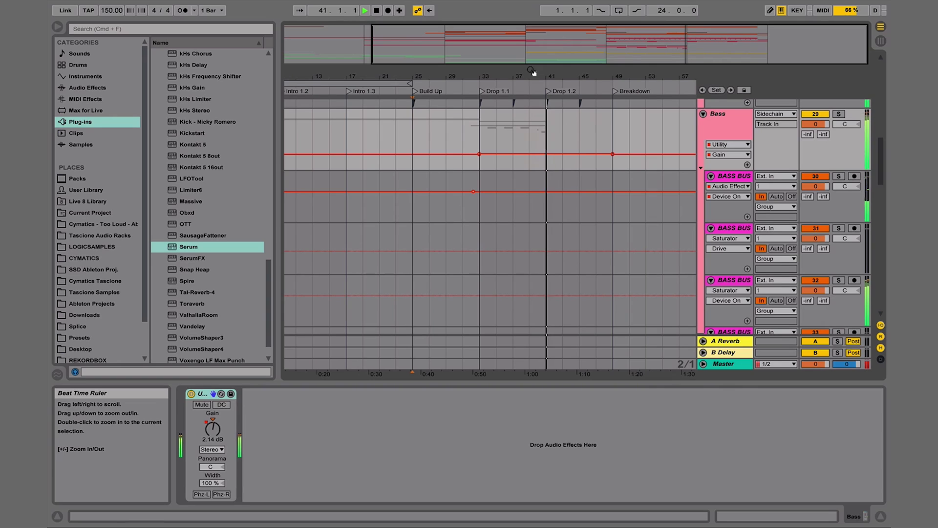
{"action": "key", "text": "space"}
- Create an empty MIDI clip on the Meluzyne track from 41.1.1 to 41.3.1 and open it for note editing
{"action": "scroll", "coordinate": [535, 136], "scroll_direction": "down", "scroll_amount": 3}
{"action": "scroll", "coordinate": [535, 136], "scroll_direction": "up", "scroll_amount": 5}
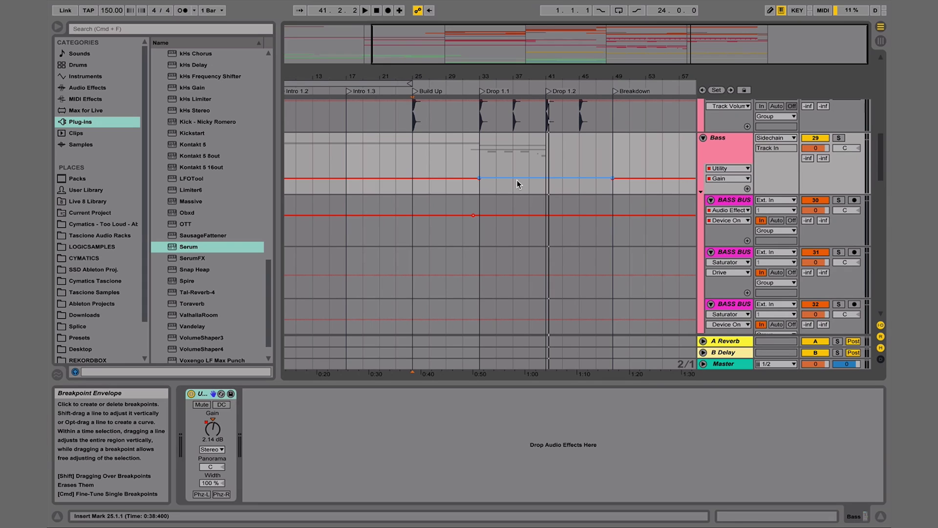
{"action": "scroll", "coordinate": [517, 182], "scroll_direction": "down", "scroll_amount": 10}
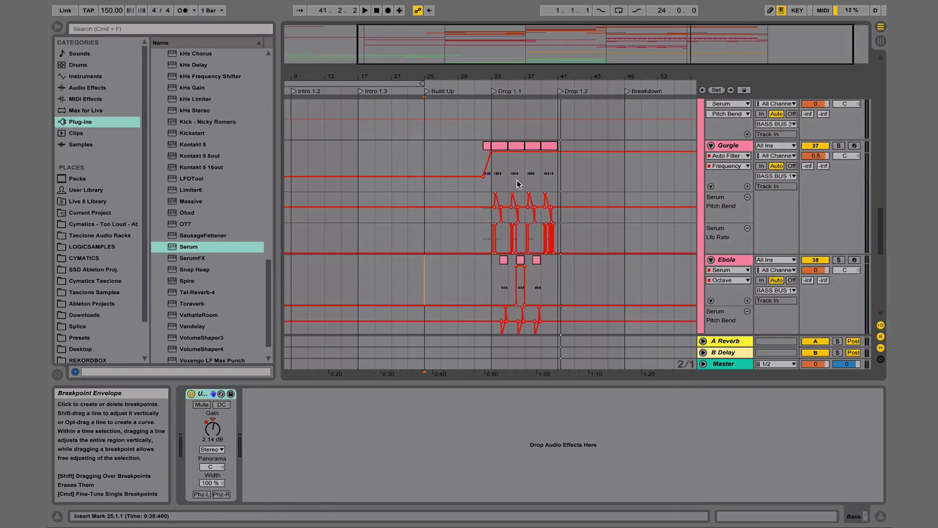
{"action": "scroll", "coordinate": [517, 181], "scroll_direction": "down", "scroll_amount": 5}
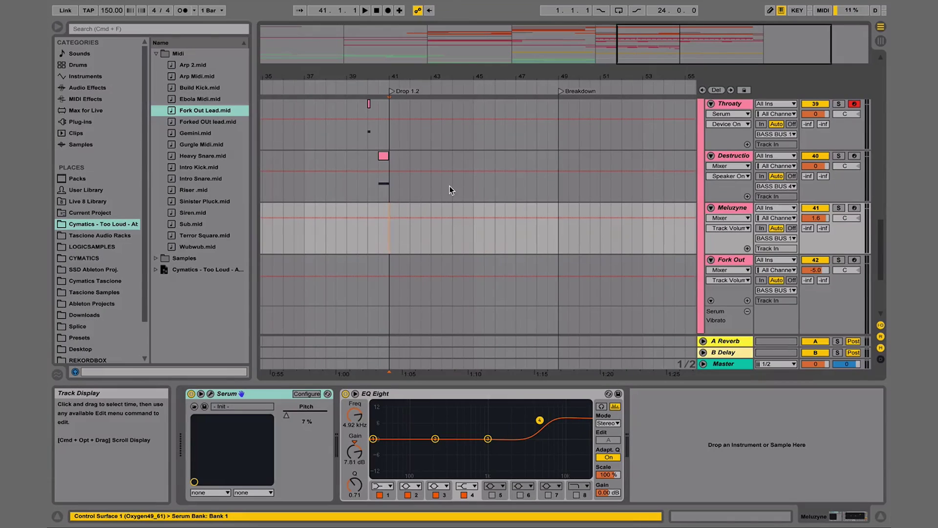
{"action": "left_click_drag", "start_coordinate": [390, 77], "coordinate": [358, 309]}
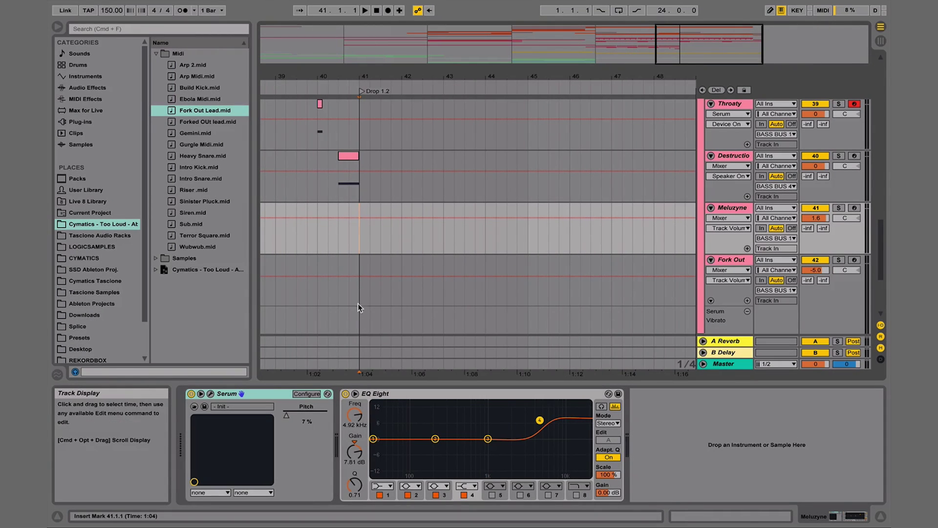
{"action": "left_click_drag", "start_coordinate": [360, 249], "coordinate": [379, 245]}
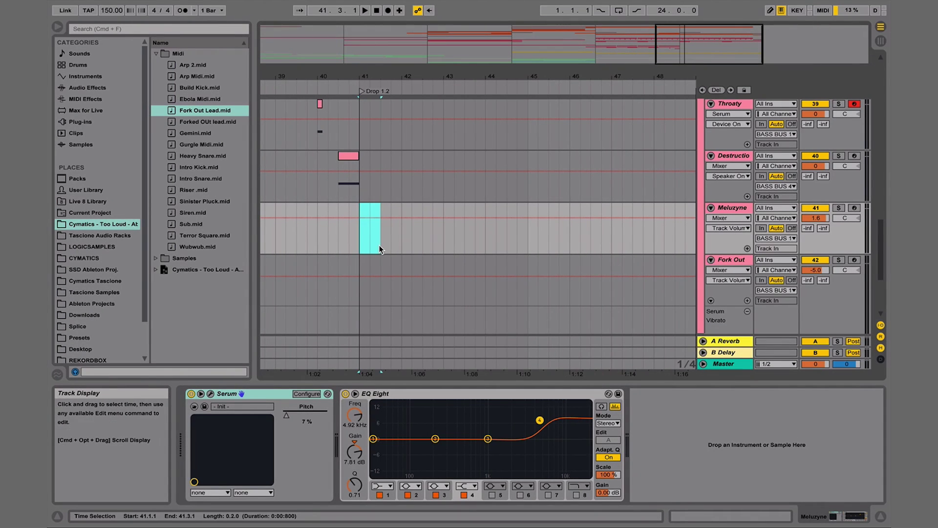
{"action": "key", "text": "super+shift+m"}
{"action": "double_click", "coordinate": [371, 211]}
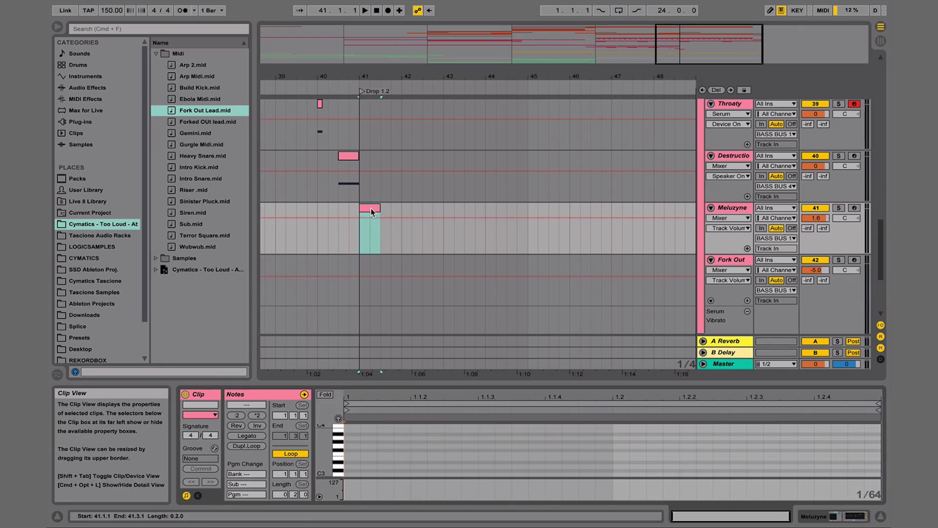
- Add an F0 note spanning the full length of the Meluzyne clip
{"action": "scroll", "coordinate": [376, 469], "scroll_direction": "down", "scroll_amount": 10}
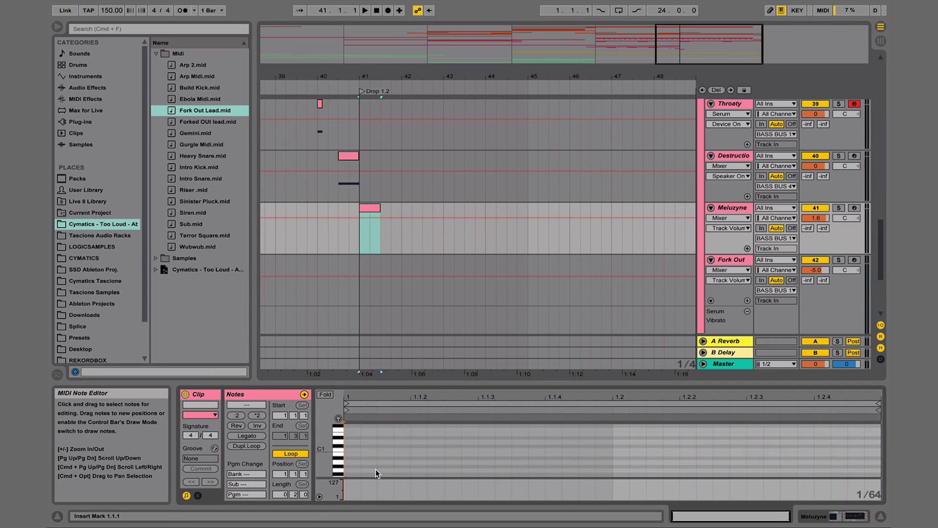
{"action": "scroll", "coordinate": [375, 468], "scroll_direction": "down", "scroll_amount": 2}
{"action": "double_click", "coordinate": [348, 434]}
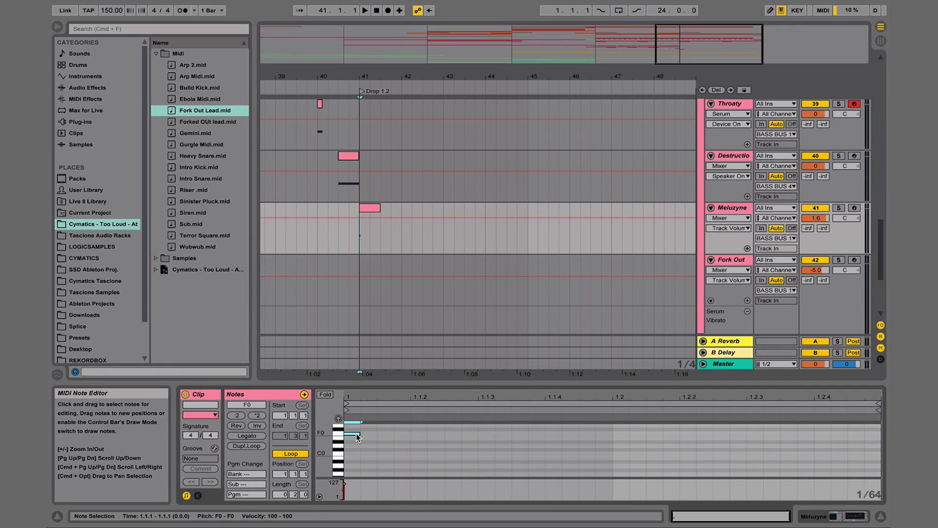
{"action": "left_click_drag", "start_coordinate": [376, 434], "coordinate": [880, 433]}
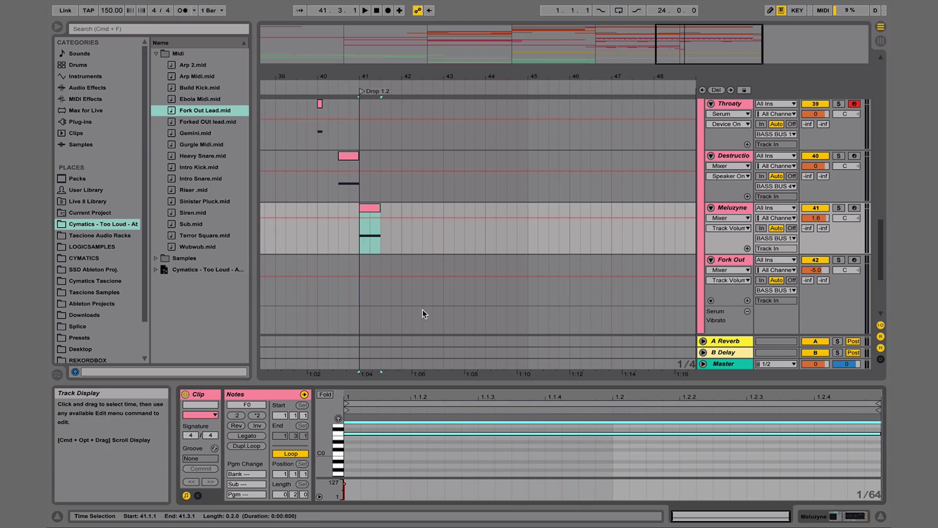
- Play from 41.1.1 and solo the Meluzyne track
{"action": "left_click", "coordinate": [360, 240]}
{"action": "key", "text": "space"}
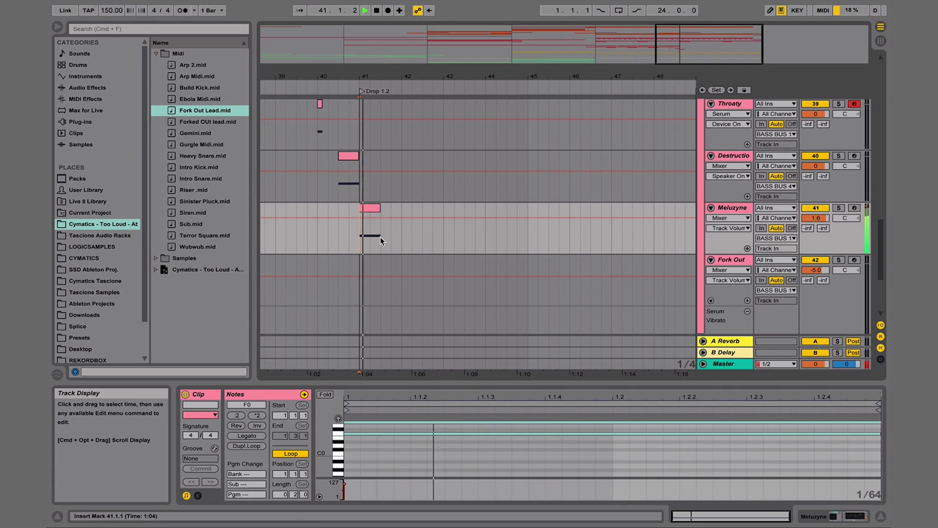
{"action": "left_click", "coordinate": [838, 207]}
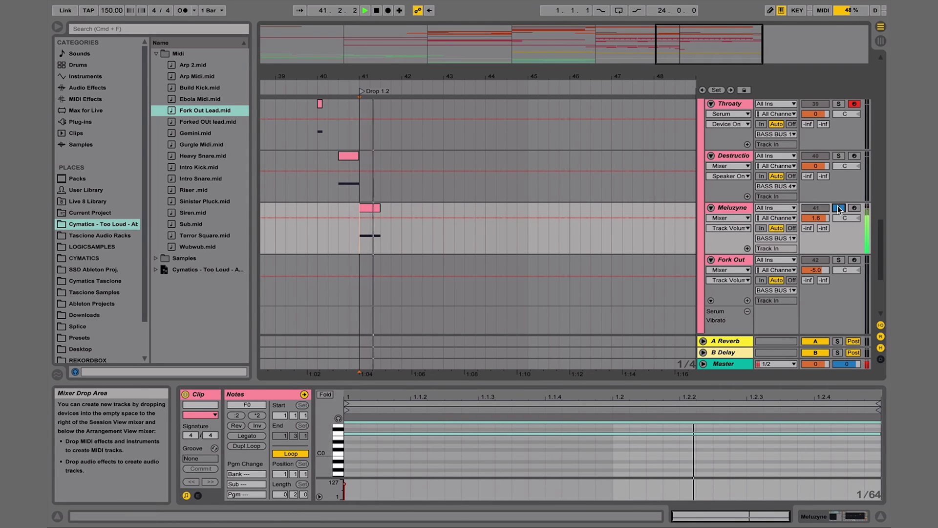
- Open the Meluzyne track's Serum to examine its oscillators, macros and LFO
{"action": "double_click", "coordinate": [728, 207]}
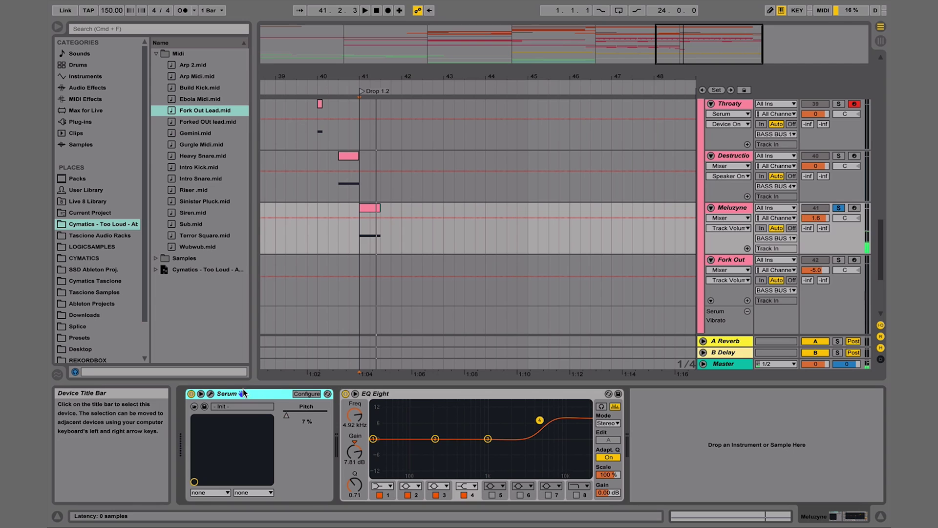
{"action": "left_click", "coordinate": [211, 394]}
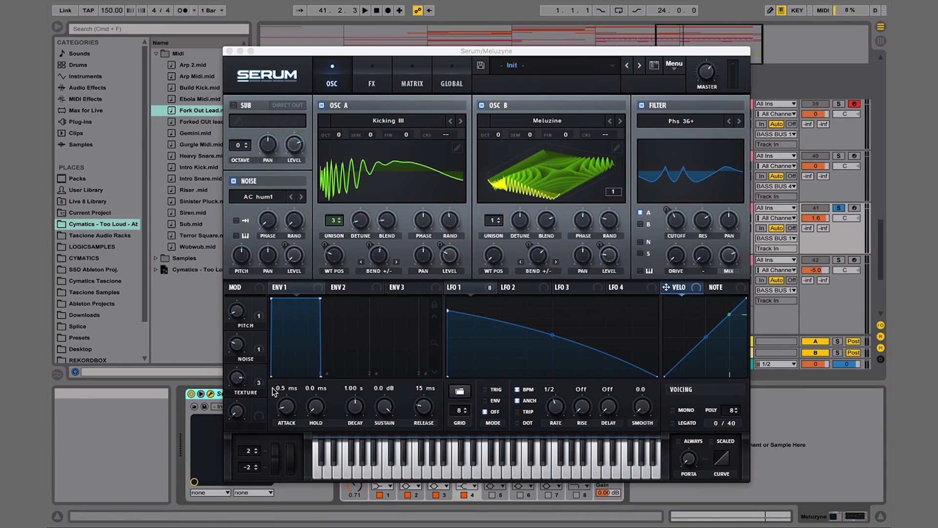
{"action": "left_click", "coordinate": [240, 262]}
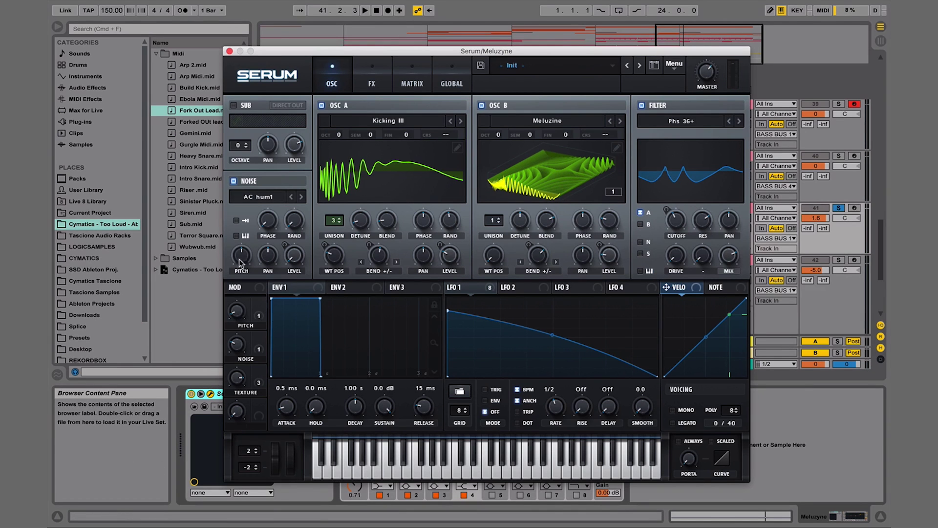
- Draw Serum Pitch automation at 100% on Meluzyne from 41.1.1 to 41.3.1, and reopen its Serum window
{"action": "left_click", "coordinate": [230, 50]}
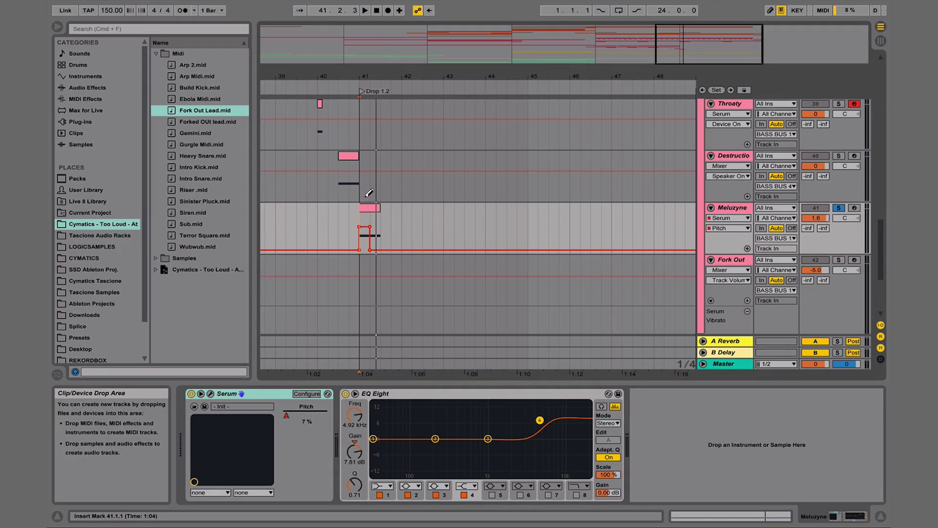
{"action": "key", "text": "b"}
{"action": "key", "text": "b"}
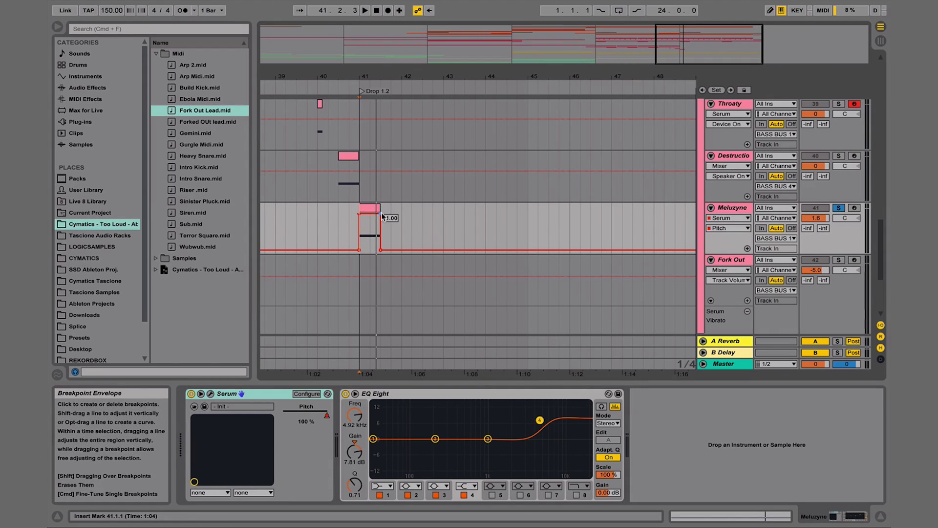
{"action": "left_click", "coordinate": [210, 393]}
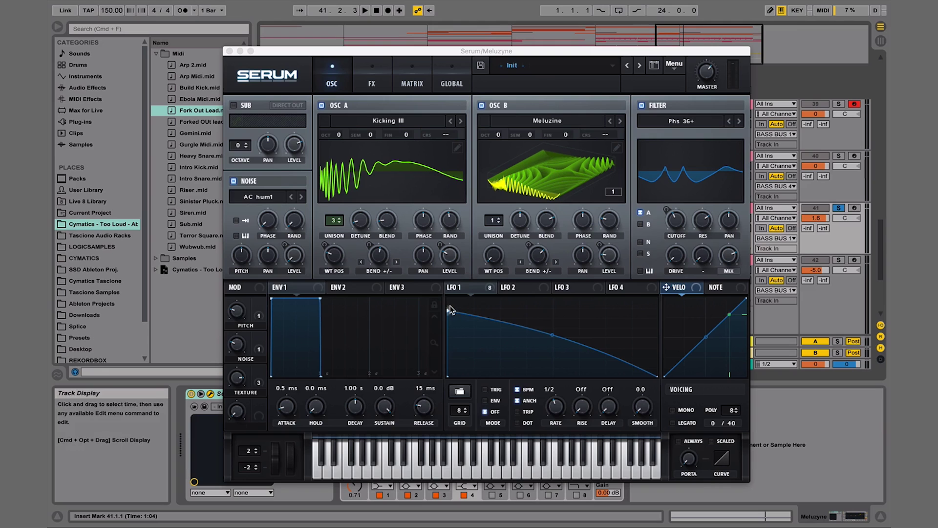
- Try an arched LFO 1 curve by moving its starting point to the middle, adjusting the peak height while auditioning
{"action": "left_click_drag", "start_coordinate": [448, 310], "coordinate": [551, 296]}
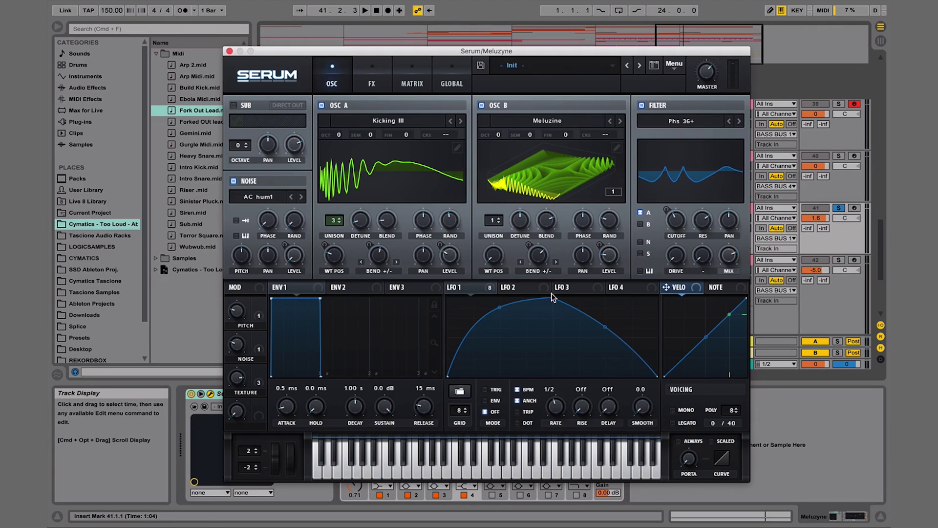
{"action": "key", "text": "space"}
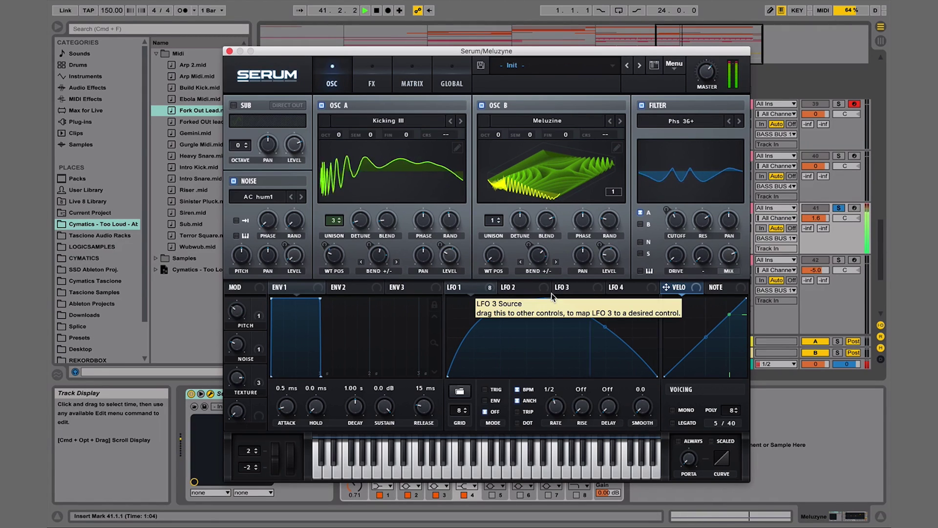
{"action": "key", "text": "space"}
{"action": "left_click_drag", "start_coordinate": [552, 298], "coordinate": [551, 308]}
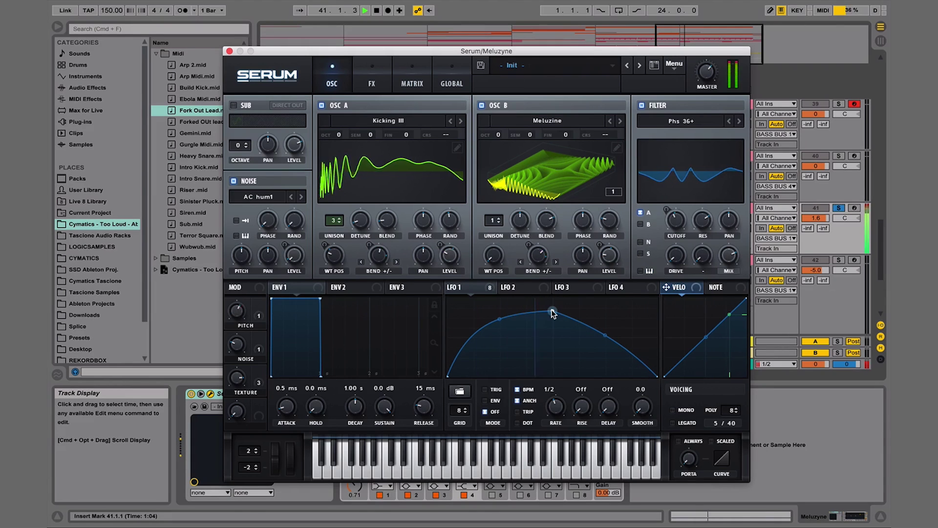
- Return the LFO 1 point to the curve's start for a falling shape and fine-tune its height while auditioning
{"action": "left_click_drag", "start_coordinate": [552, 312], "coordinate": [446, 309]}
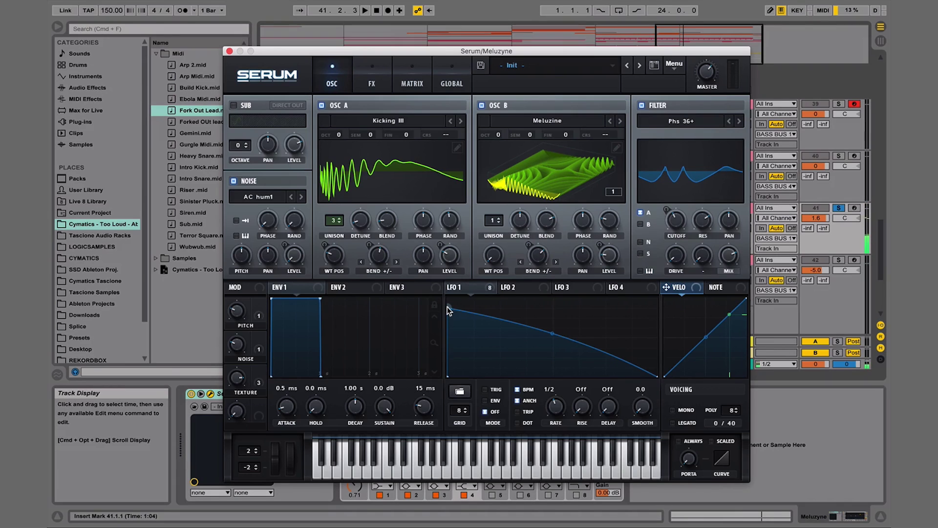
{"action": "key", "text": "space"}
{"action": "left_click_drag", "start_coordinate": [447, 306], "coordinate": [431, 318]}
{"action": "key", "text": "space"}
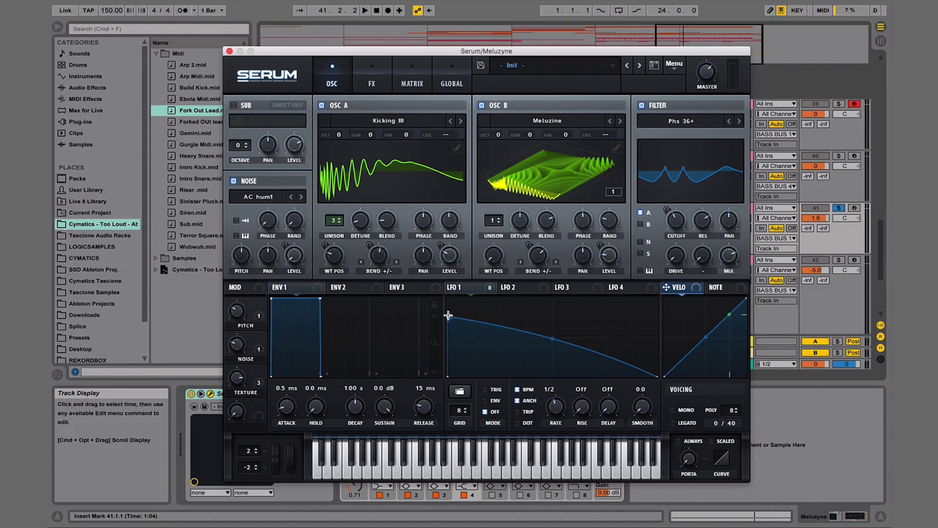
{"action": "mouse_move", "coordinate": [448, 315]}
{"action": "left_mouse_down"}
{"action": "mouse_move", "coordinate": [555, 314]}
{"action": "mouse_move", "coordinate": [442, 312]}
{"action": "left_mouse_up"}
{"action": "key", "text": "space"}
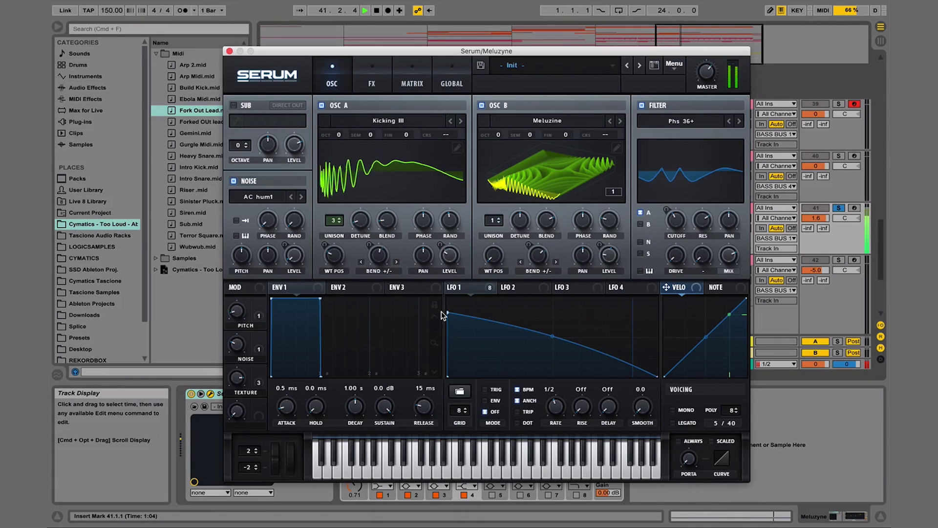
- Close Meluzyne's Serum window, lower its EQ Eight high-shelf gain to 4.59 dB, and audition from 40.3.1
{"action": "key", "text": "space"}
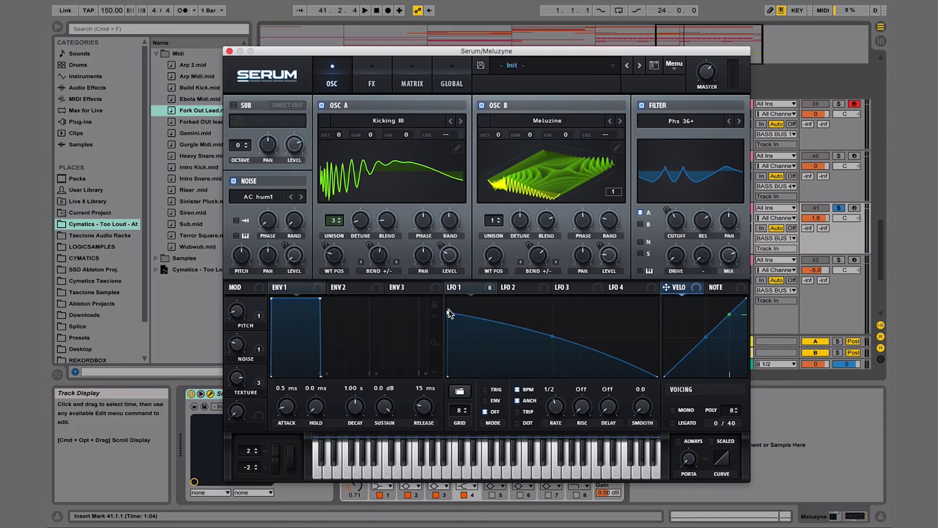
{"action": "left_click_drag", "start_coordinate": [449, 312], "coordinate": [525, 307]}
{"action": "left_click", "coordinate": [339, 218]}
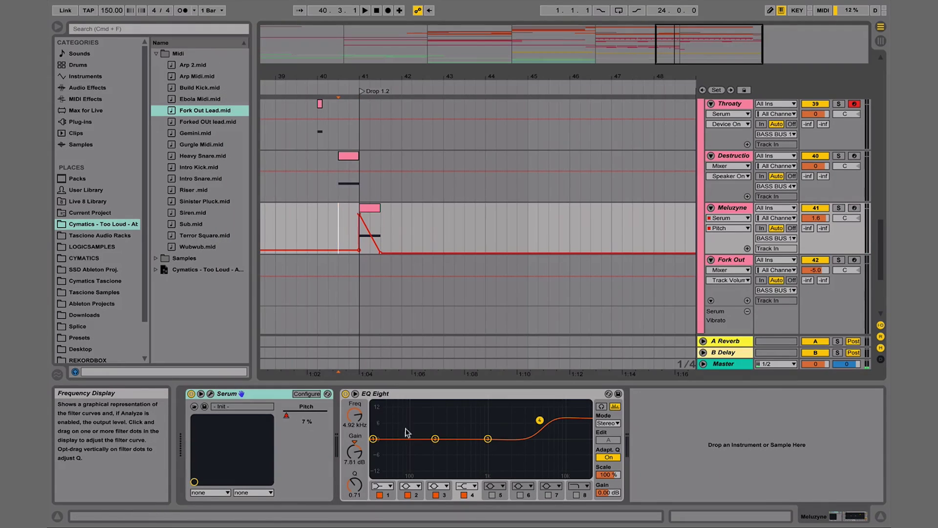
{"action": "left_click", "coordinate": [377, 396]}
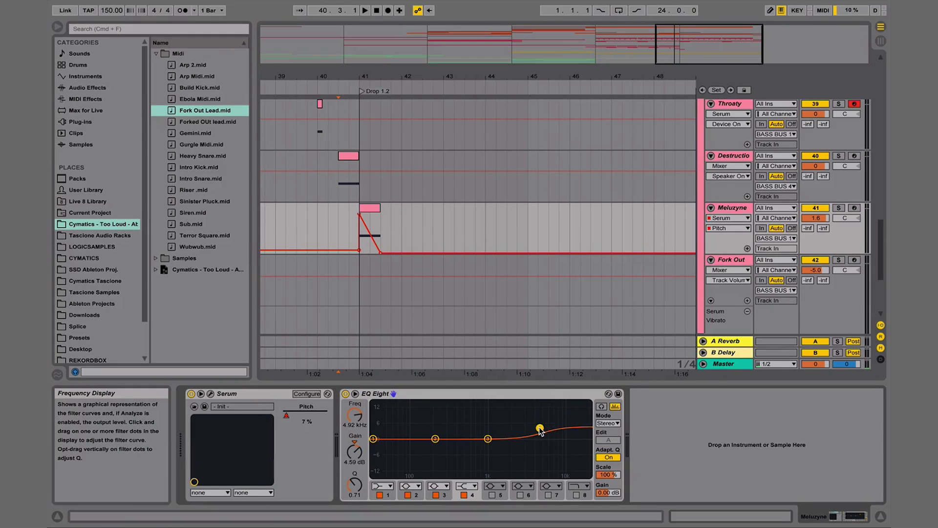
{"action": "key", "text": "space"}
{"action": "key", "text": "space"}
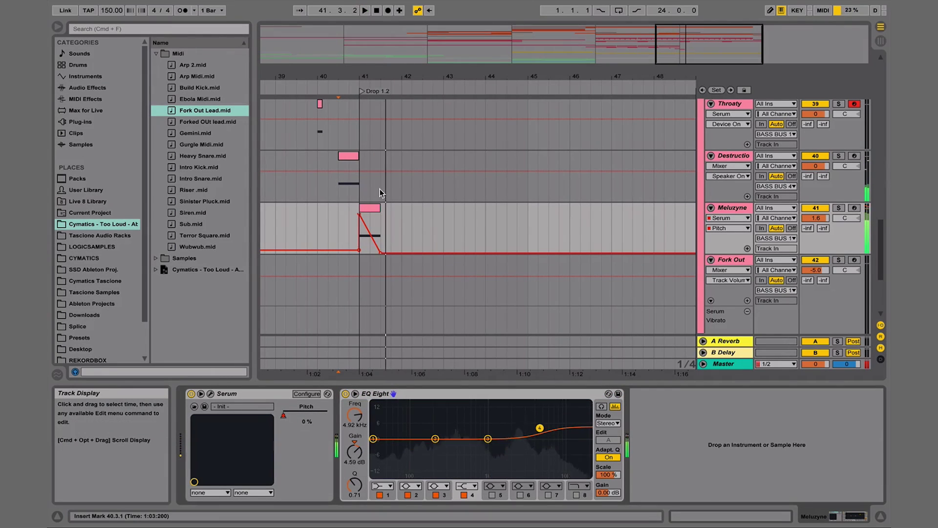
- Add Fork Out Lead.mid to the Fork Out track and move the clip to start at 1.1.1
{"action": "scroll", "coordinate": [546, 228], "scroll_direction": "down", "scroll_amount": 3}
{"action": "left_click", "coordinate": [723, 215]}
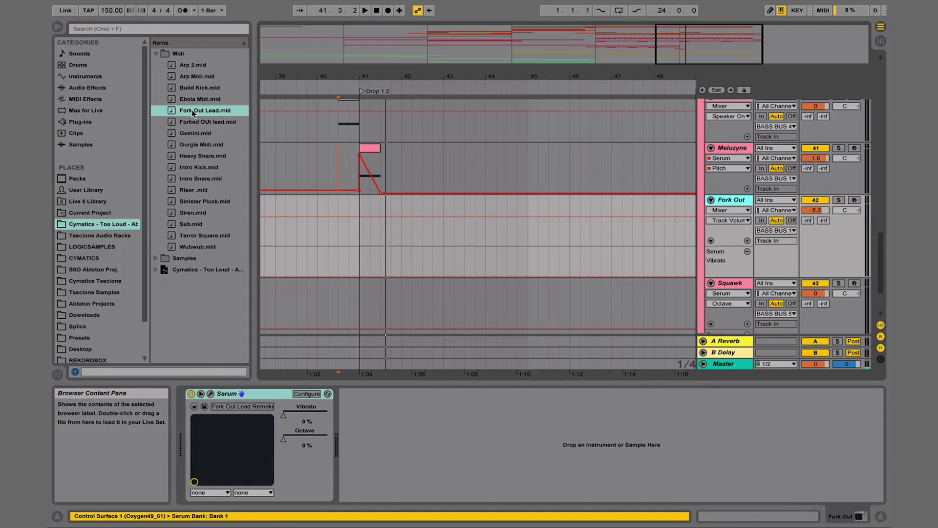
{"action": "left_click_drag", "start_coordinate": [207, 110], "coordinate": [361, 209]}
{"action": "left_click_drag", "start_coordinate": [420, 76], "coordinate": [343, 76]}
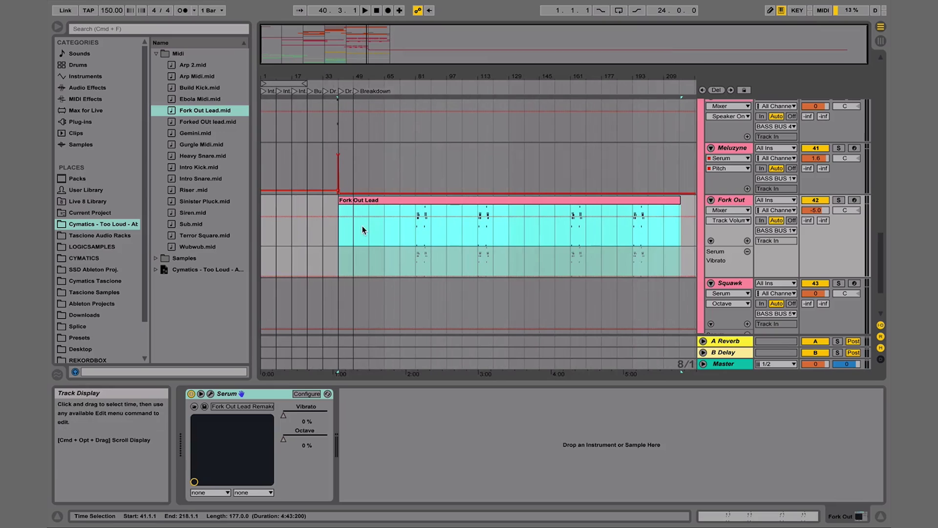
{"action": "left_click_drag", "start_coordinate": [362, 225], "coordinate": [279, 219]}
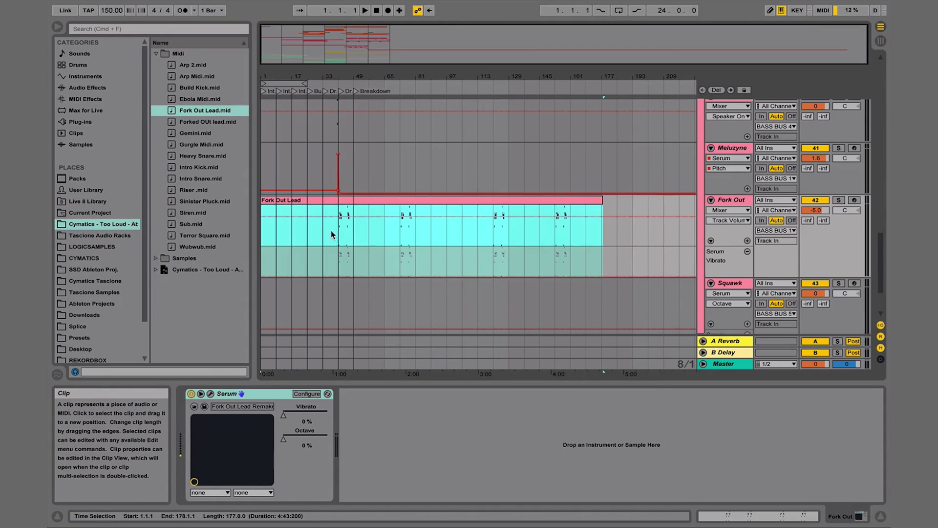
- Split the Fork Out Lead clip at 41.1.1 and 49.1.1 and delete the parts outside that range
{"action": "left_click", "coordinate": [344, 230]}
{"action": "key", "text": "super+e"}
{"action": "left_click", "coordinate": [357, 231]}
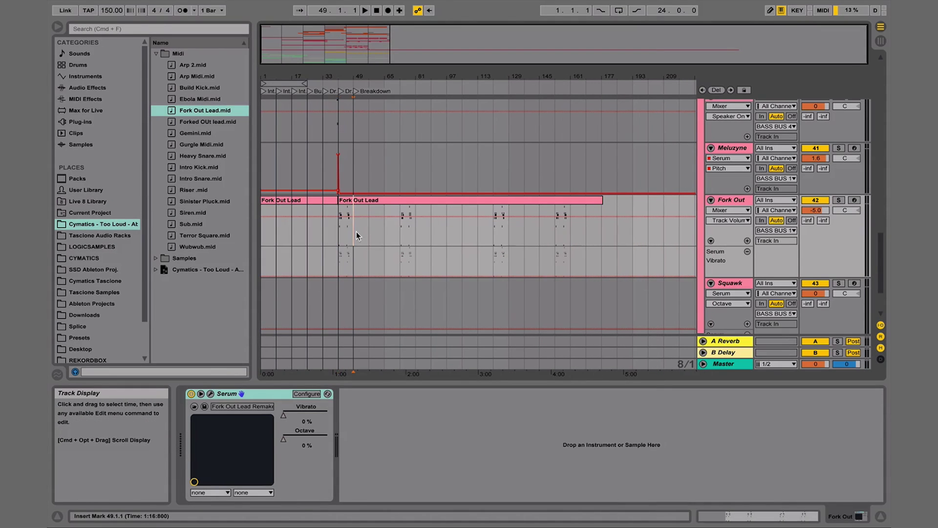
{"action": "key", "text": "super+e"}
{"action": "left_click", "coordinate": [381, 206]}
{"action": "key", "text": "Delete"}
{"action": "left_click", "coordinate": [310, 198]}
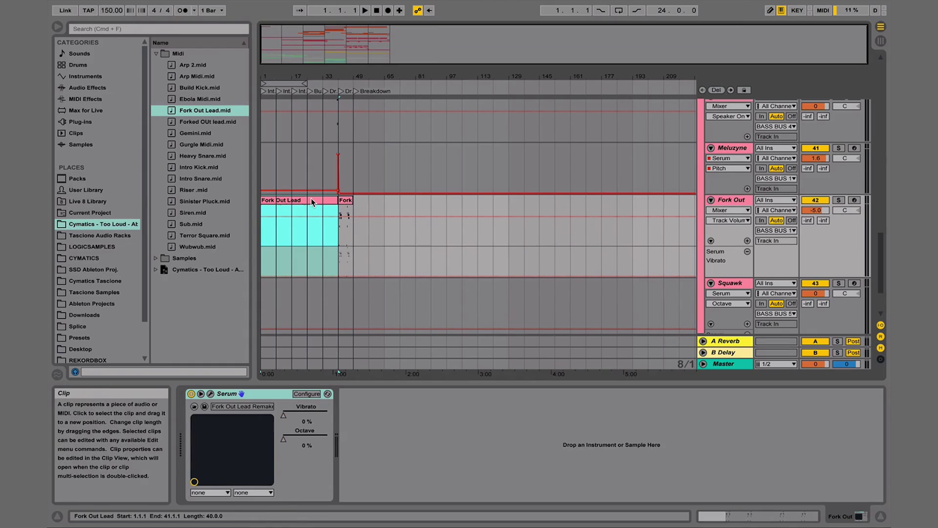
{"action": "key", "text": "Delete"}
{"action": "left_click", "coordinate": [345, 205]}
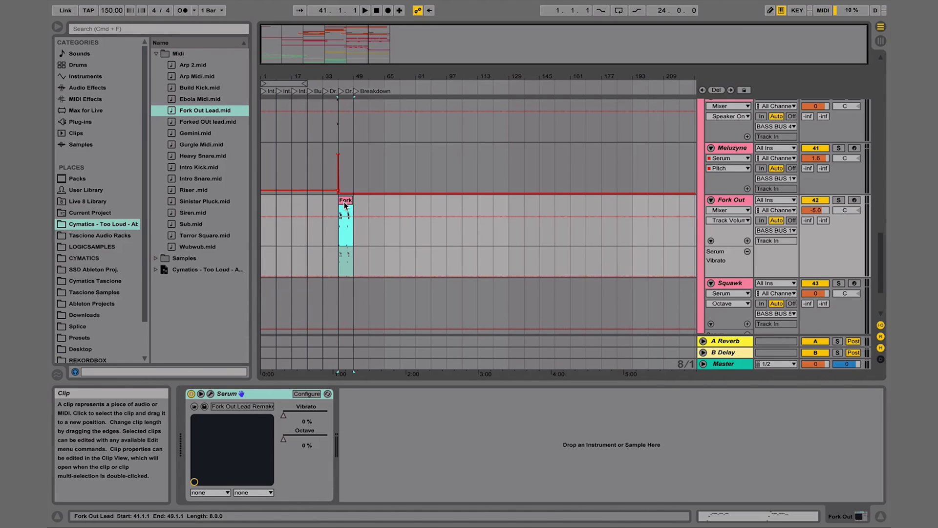
{"action": "key", "text": "z"}
- Audition the Fork Out Lead clip in solo, check its MIDI notes, and play it with the other tracks from 40.1.1
{"action": "key", "text": "space"}
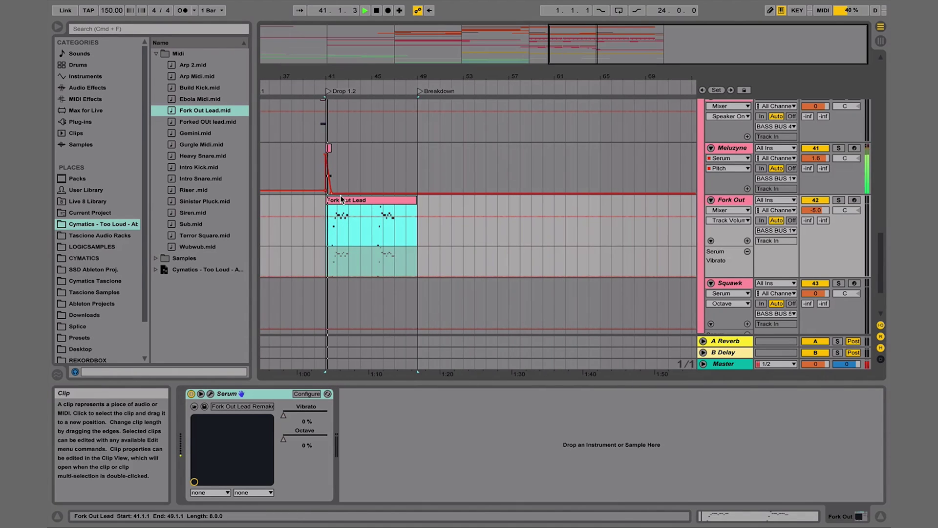
{"action": "left_click", "coordinate": [838, 201]}
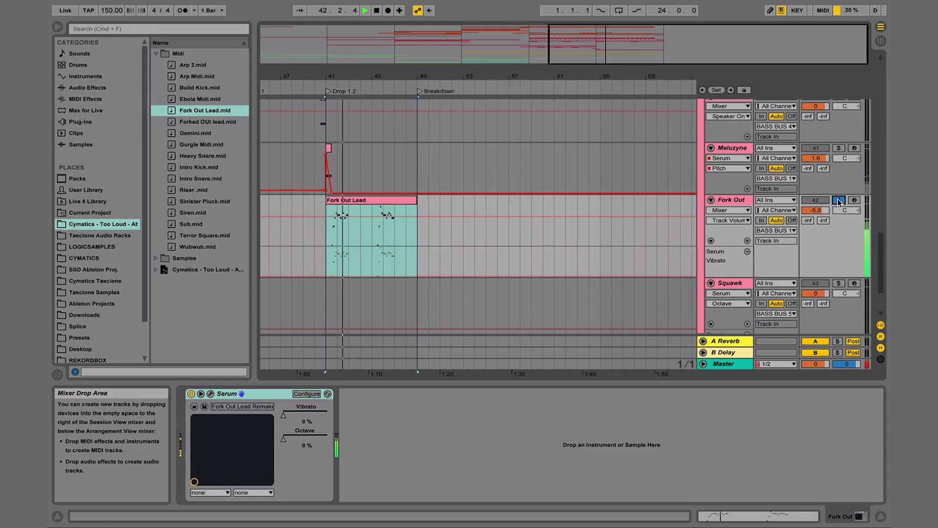
{"action": "double_click", "coordinate": [341, 200]}
{"action": "mouse_move", "coordinate": [404, 397]}
{"action": "left_mouse_down"}
{"action": "mouse_move", "coordinate": [404, 437]}
{"action": "mouse_move", "coordinate": [404, 398]}
{"action": "left_mouse_up"}
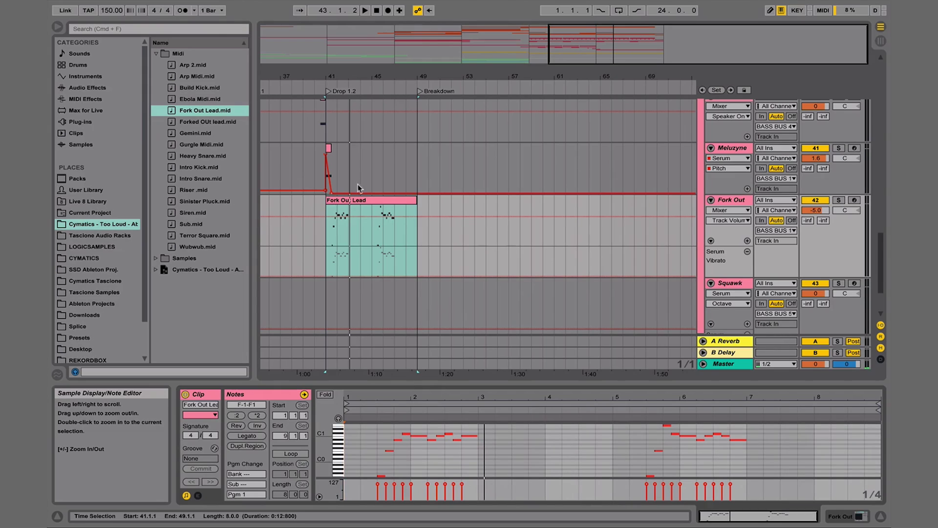
{"action": "left_click", "coordinate": [309, 229]}
{"action": "key", "text": "space"}
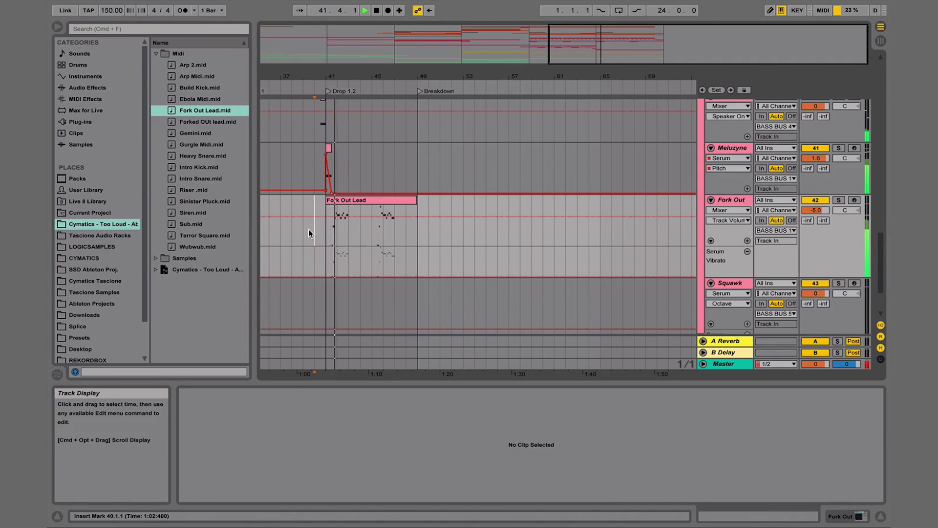
- Bring up Fork Out's Serum Octave automation and draw it at full height from 45.1.1 to 47.1.1
{"action": "left_click", "coordinate": [729, 200]}
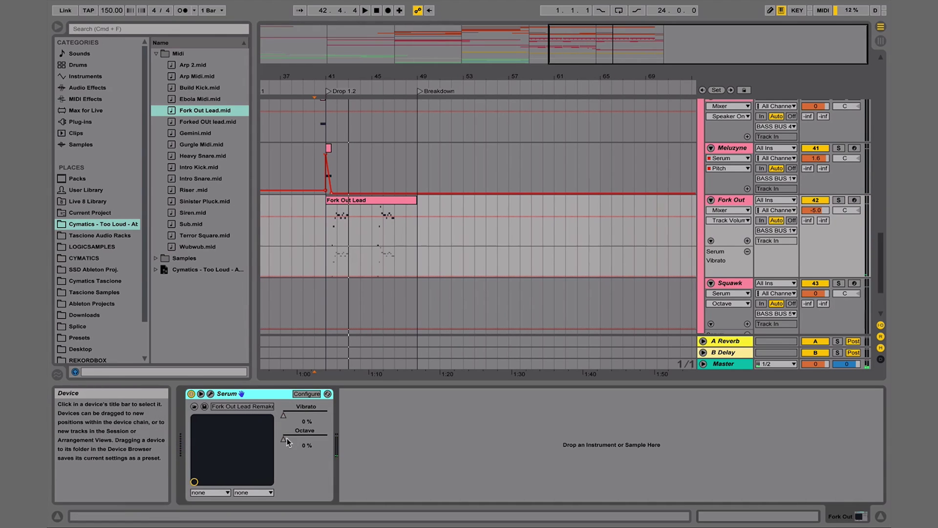
{"action": "left_click", "coordinate": [211, 393]}
{"action": "left_click", "coordinate": [114, 300]}
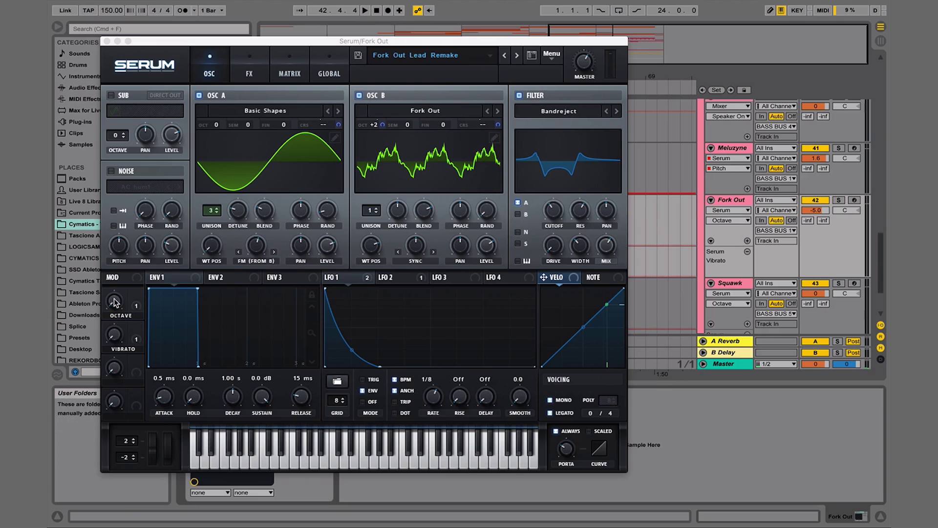
{"action": "left_click", "coordinate": [106, 41]}
{"action": "key", "text": "b"}
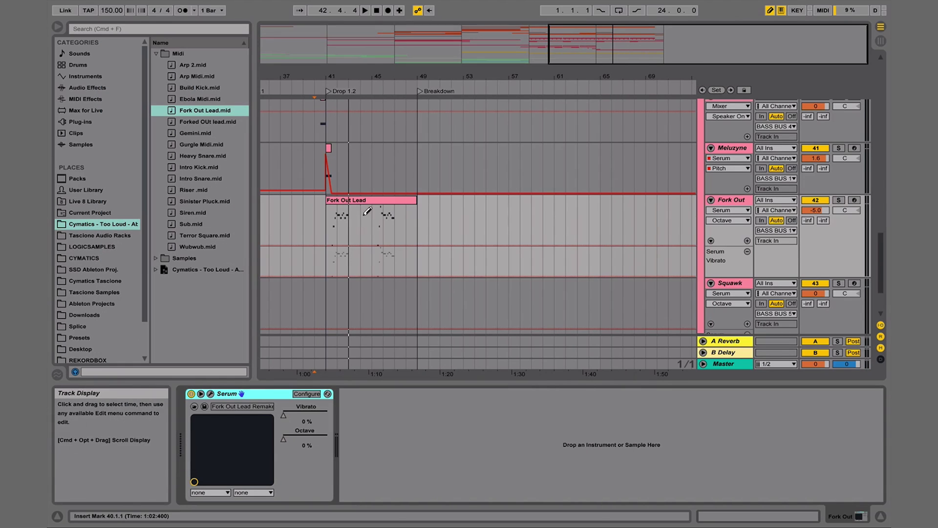
{"action": "left_click_drag", "start_coordinate": [385, 186], "coordinate": [394, 187]}
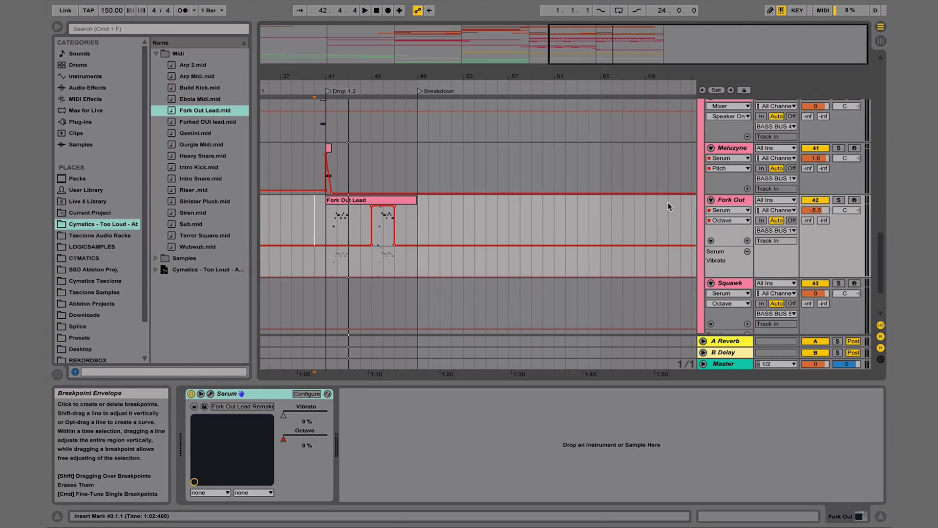
- Bring up the Serum Vibrato automation on Fork Out and audition the phrase from 41.3.1
{"action": "left_click", "coordinate": [200, 394]}
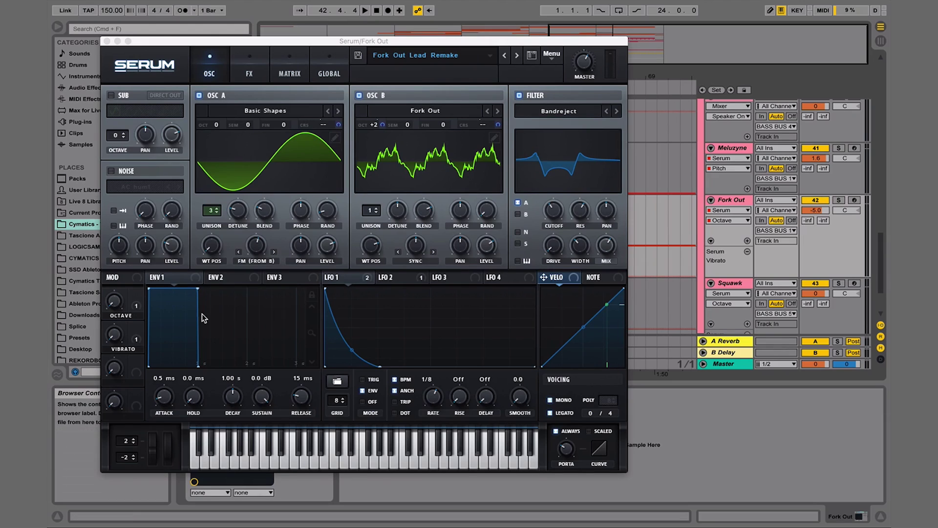
{"action": "left_click", "coordinate": [113, 336]}
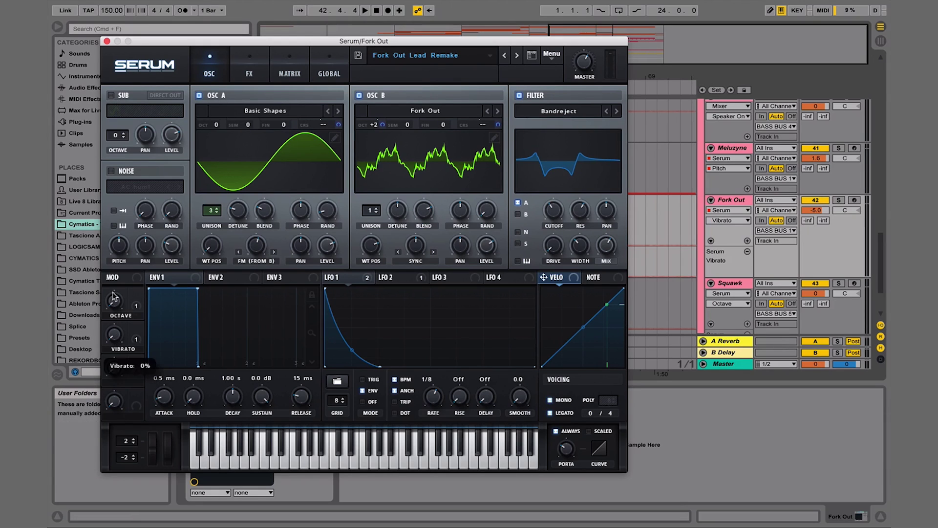
{"action": "left_click", "coordinate": [106, 41]}
{"action": "left_click_drag", "start_coordinate": [337, 80], "coordinate": [322, 97]}
{"action": "left_click", "coordinate": [302, 221]}
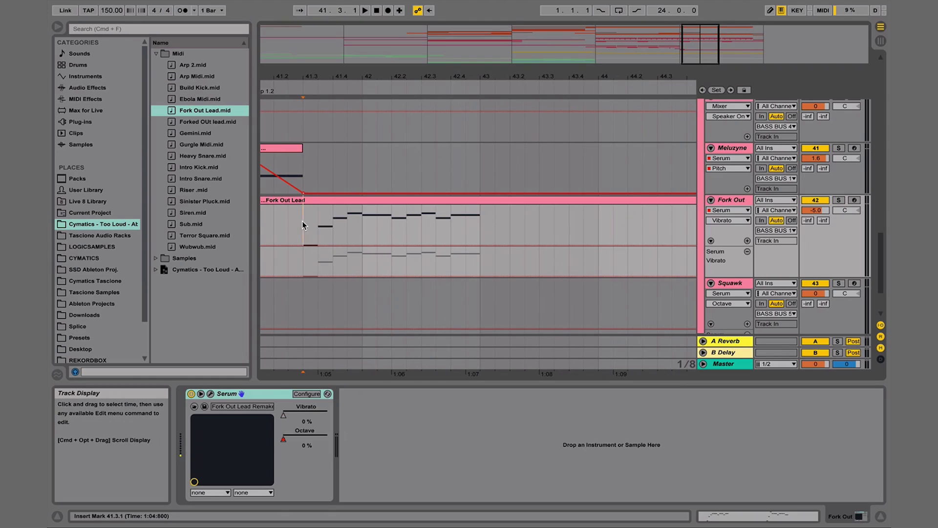
{"action": "key", "text": "space"}
{"action": "key", "text": "space"}
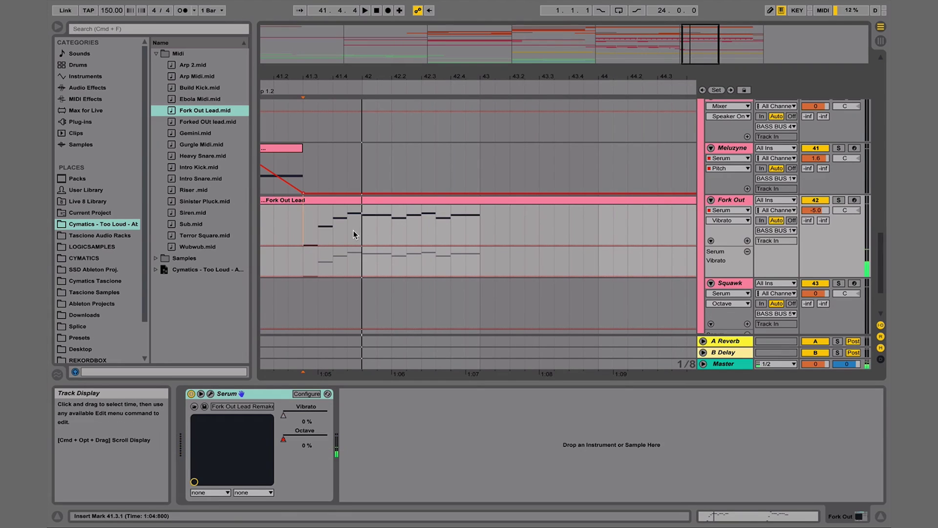
- Shape Vibrato automation to ramp up to 45% at 41.4.3 and step to 79% from 42.1.1, then audition it
{"action": "key", "text": "b"}
{"action": "left_click", "coordinate": [355, 228]}
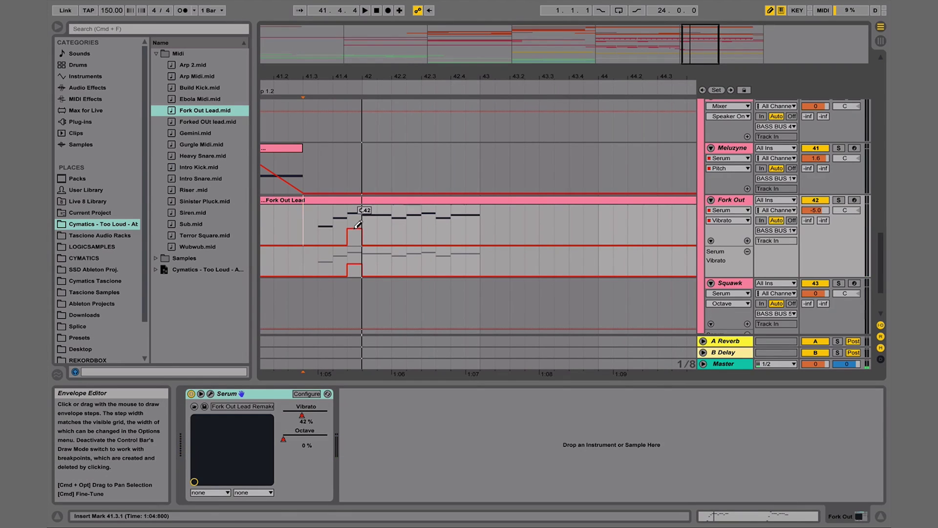
{"action": "key", "text": "b"}
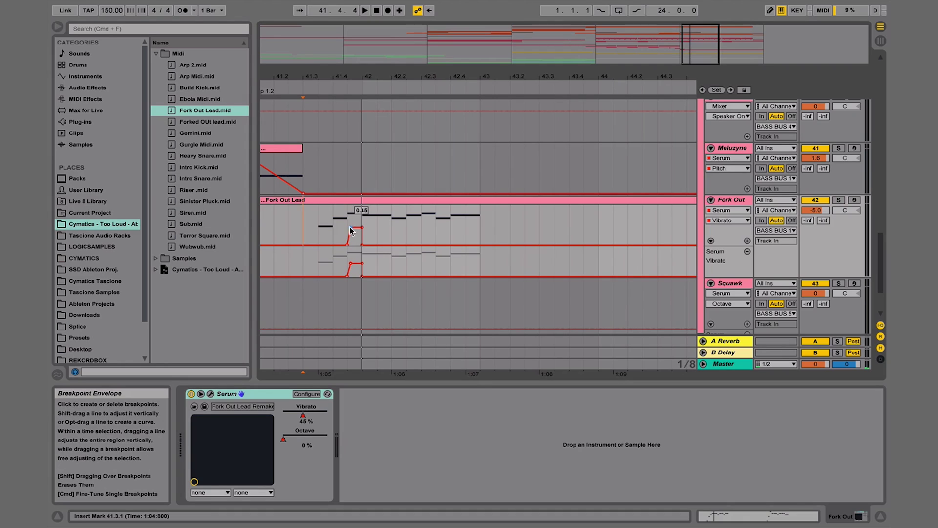
{"action": "left_click_drag", "start_coordinate": [363, 242], "coordinate": [364, 214]}
{"action": "key", "text": "space"}
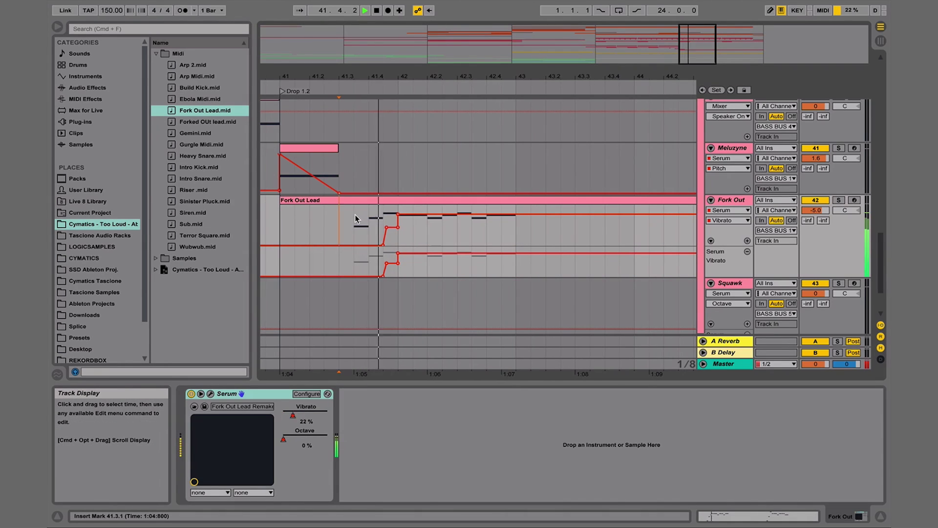
{"action": "key", "text": "space"}
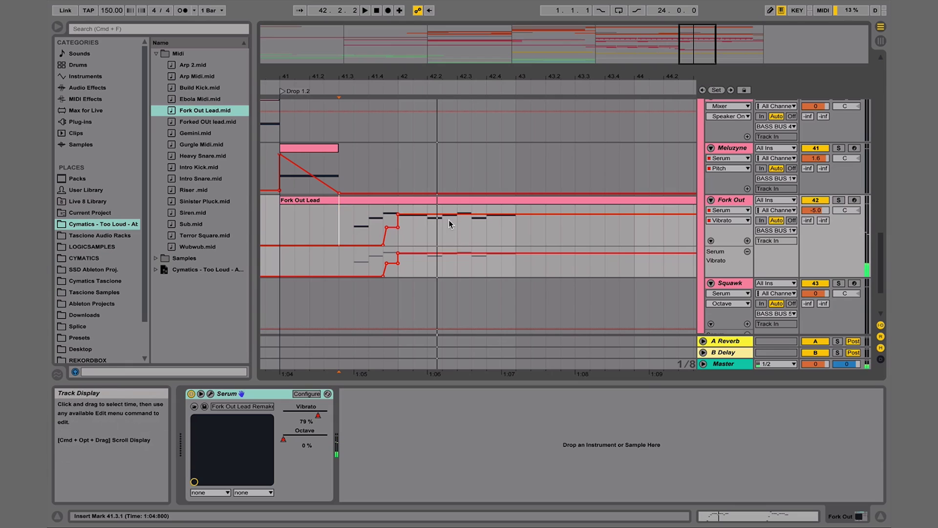
- Audition the phrase again and lower the Vibrato automation to 29% from 42.2.1
{"action": "key", "text": "space"}
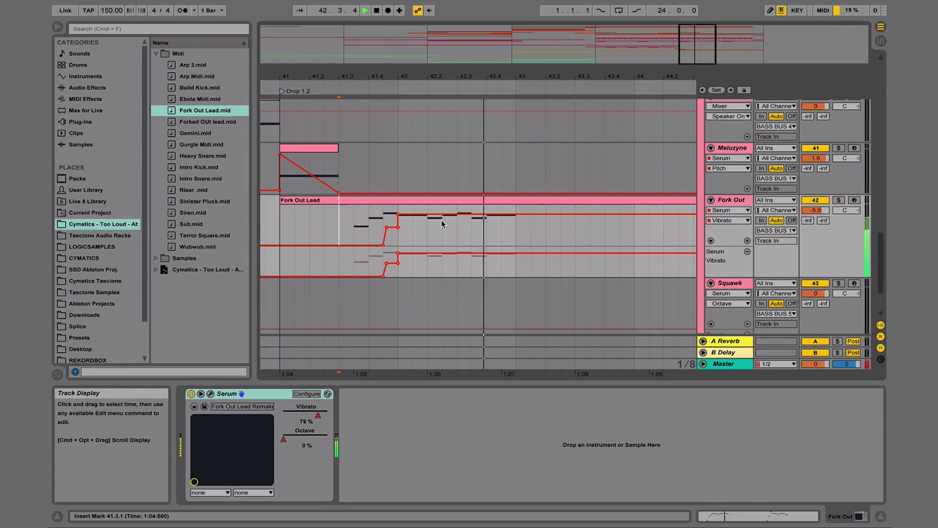
{"action": "key", "text": "space"}
{"action": "key", "text": "b"}
{"action": "left_click_drag", "start_coordinate": [436, 226], "coordinate": [442, 234]}
{"action": "key", "text": "b"}
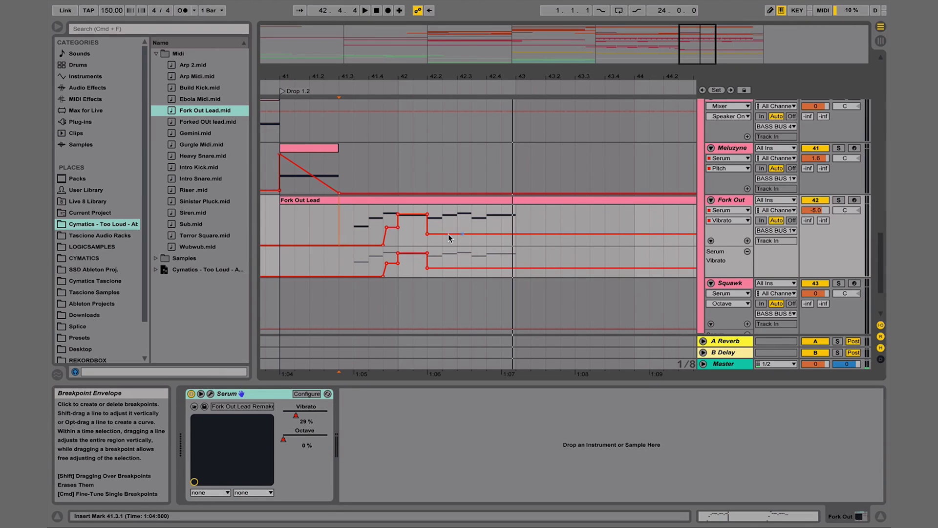
- Move the Vibrato automation to its own lane and copy the section from 41.4.3 to 42.2.1 to 42.3.3
{"action": "left_click", "coordinate": [747, 240]}
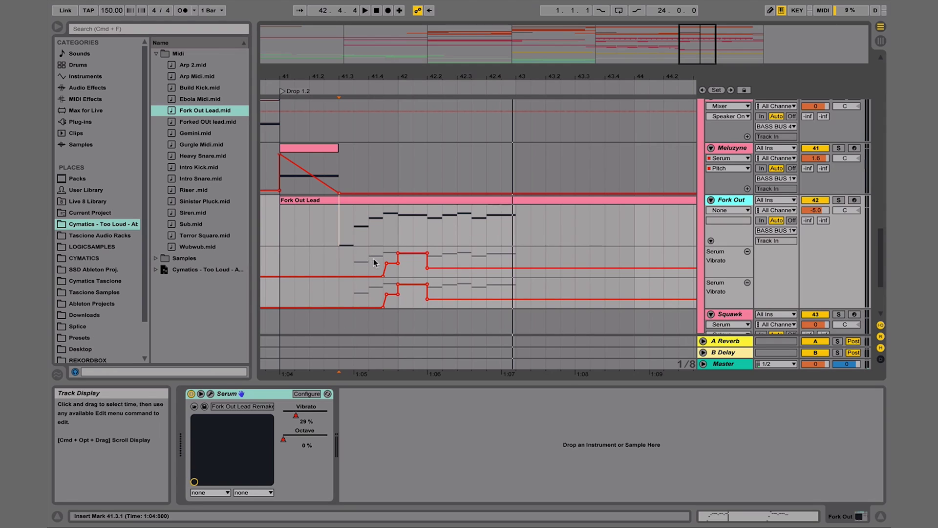
{"action": "left_click_drag", "start_coordinate": [383, 255], "coordinate": [406, 258]}
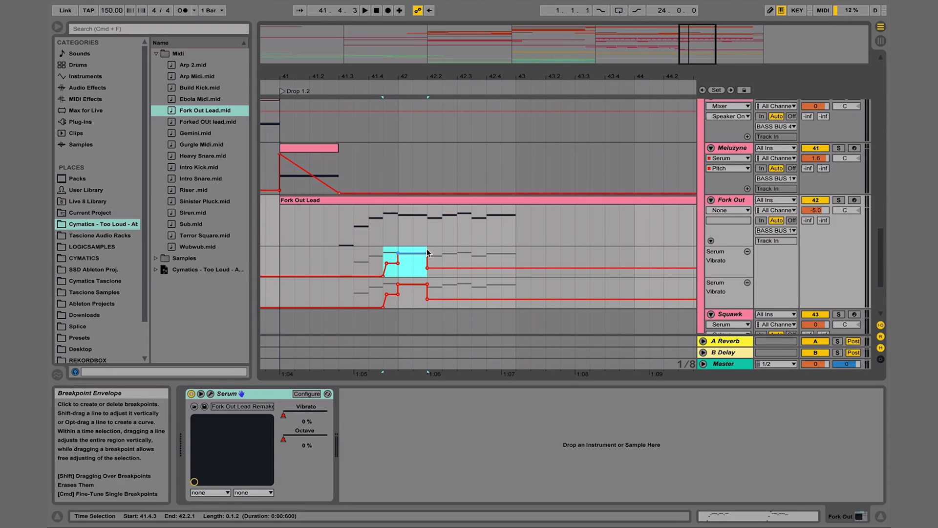
{"action": "left_click", "coordinate": [476, 252]}
{"action": "key", "text": "super+v"}
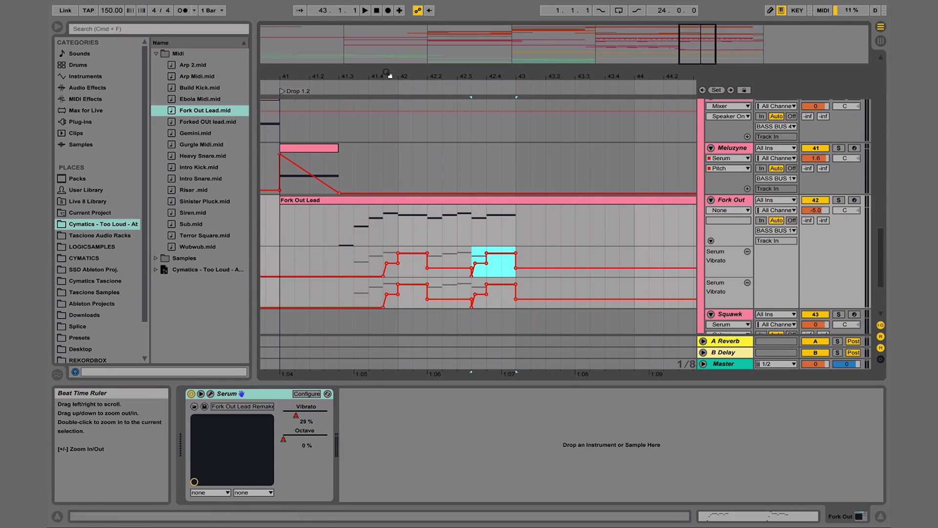
- Copy the Vibrato automation from 41.1.1 to 43.1.1 to 45.1.1 and audition from 41.1.1
{"action": "left_click_drag", "start_coordinate": [389, 75], "coordinate": [389, 51]}
{"action": "left_click", "coordinate": [350, 263]}
{"action": "left_click_drag", "start_coordinate": [349, 263], "coordinate": [437, 261]}
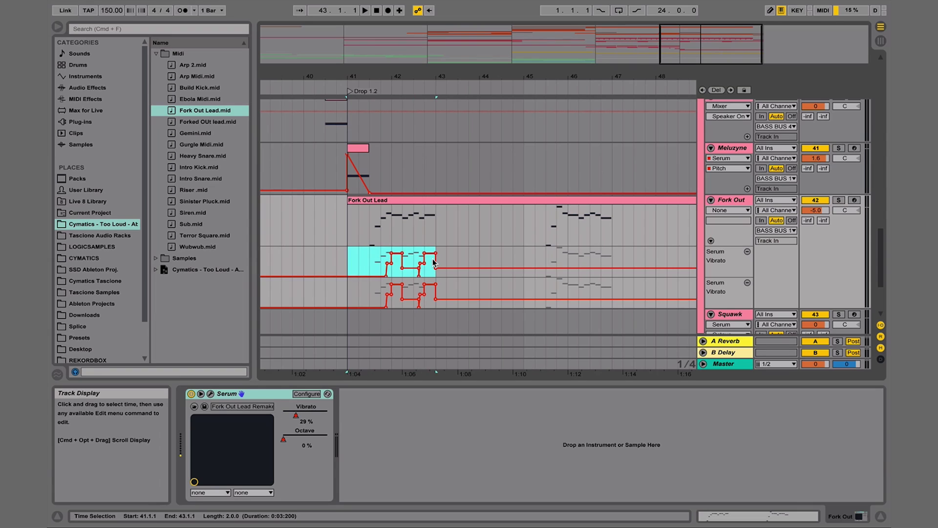
{"action": "key", "text": "super+c"}
{"action": "left_click", "coordinate": [525, 255]}
{"action": "key", "text": "super+v"}
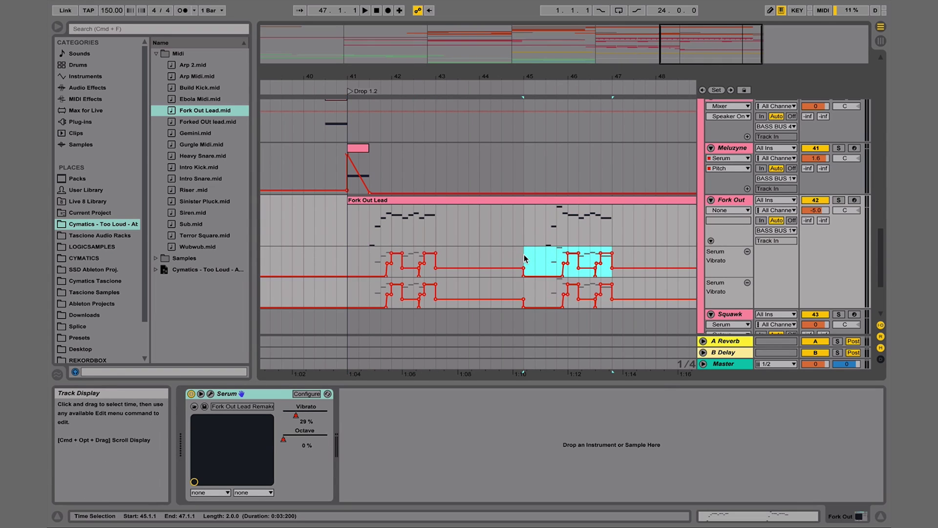
{"action": "left_click", "coordinate": [346, 242]}
{"action": "key", "text": "space"}
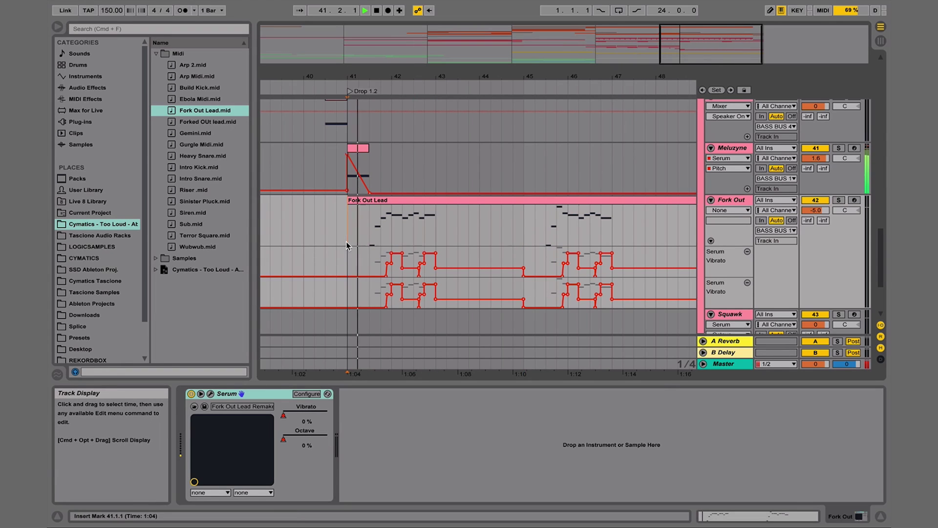
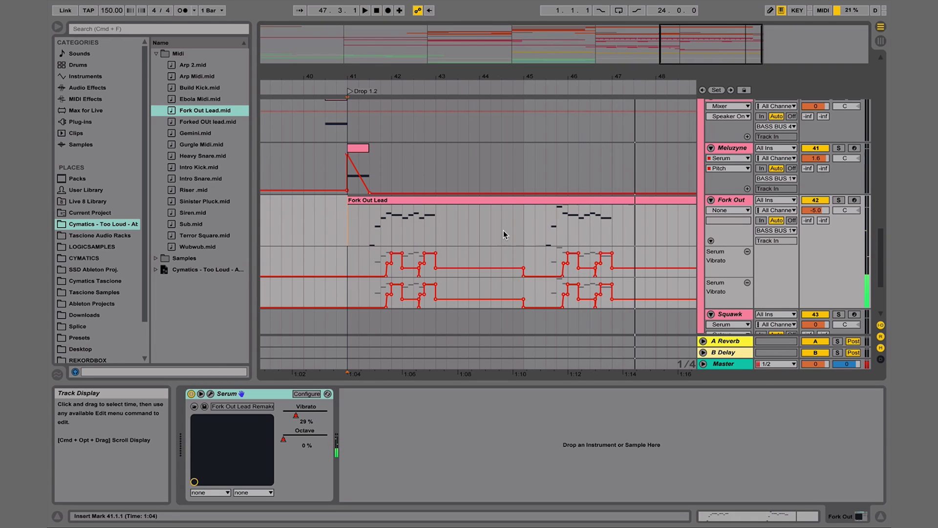
- Copy the Grainy Growl section from 37.1.1 to 39.1.1 to 43.1.1, 45.1.1 and 47.1.1 on the same track
{"action": "left_click_drag", "start_coordinate": [474, 77], "coordinate": [474, 54]}
{"action": "scroll", "coordinate": [474, 163], "scroll_direction": "up", "scroll_amount": 10}
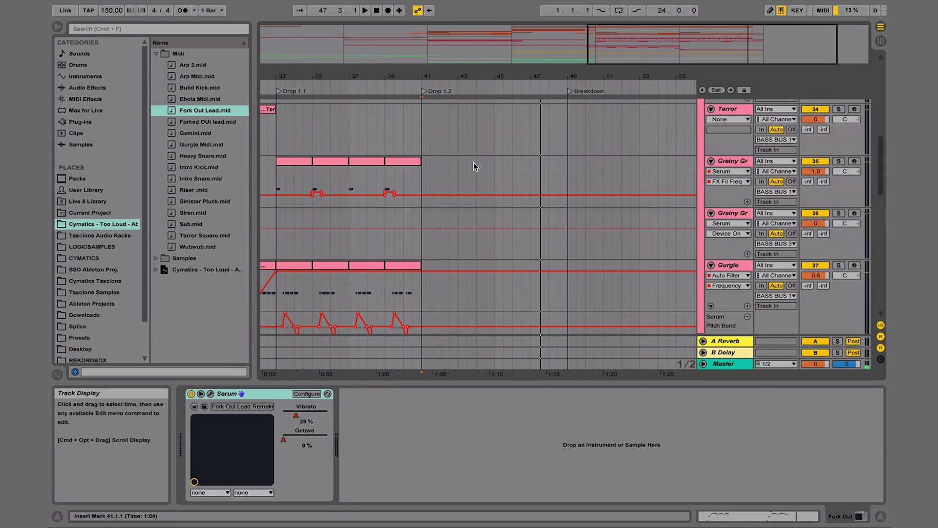
{"action": "left_click", "coordinate": [352, 174]}
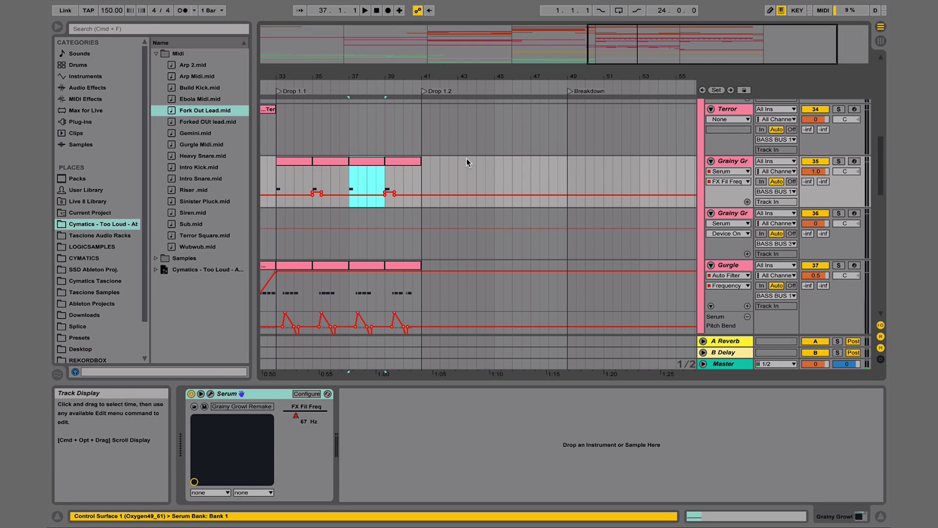
{"action": "left_click", "coordinate": [454, 166]}
{"action": "key", "text": "super+v"}
{"action": "key", "text": "super+v"}
{"action": "key", "text": "super+v"}
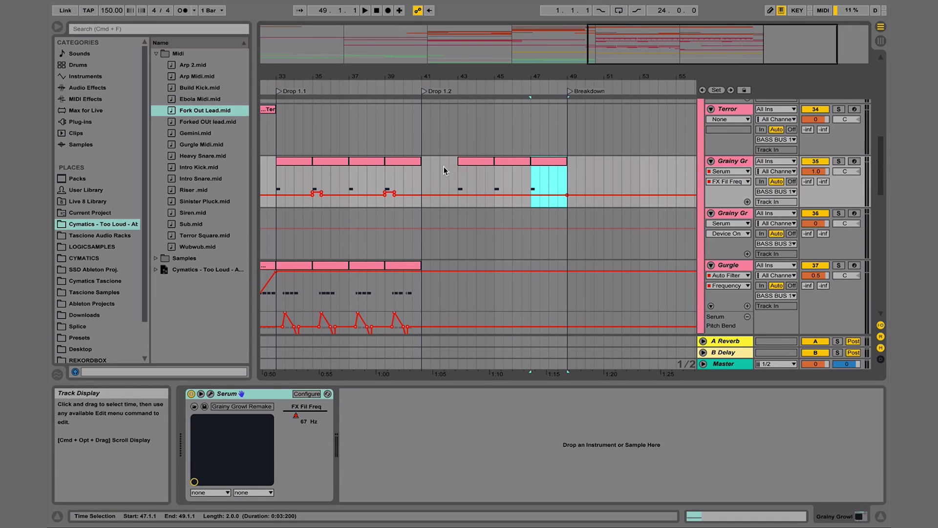
- Audition the drop from 41.1.1 with the copied Grainy Growl clips
{"action": "left_click", "coordinate": [421, 148]}
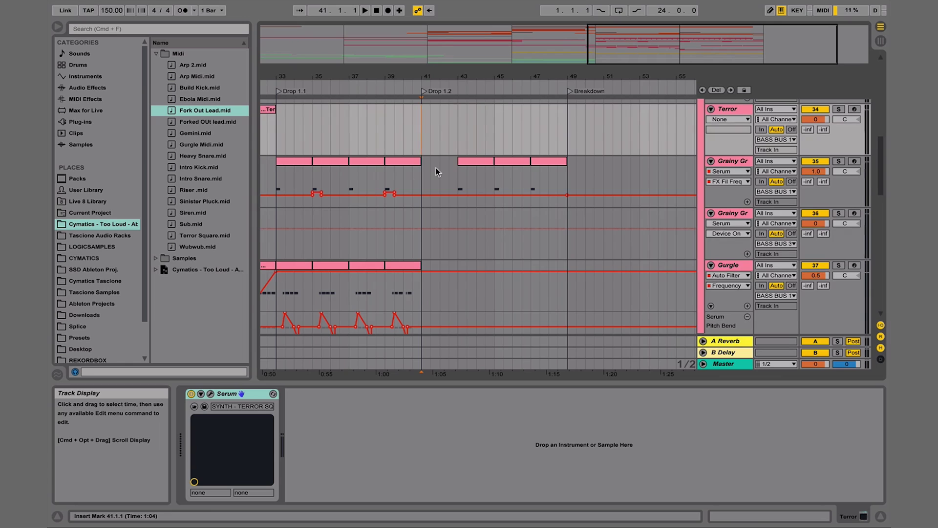
{"action": "scroll", "coordinate": [436, 168], "scroll_direction": "down", "scroll_amount": 1}
{"action": "left_click", "coordinate": [423, 166]}
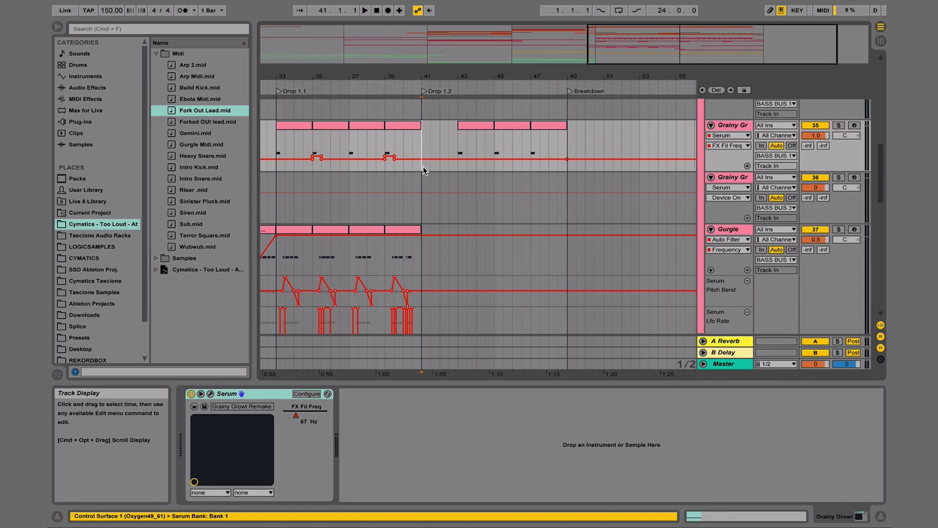
{"action": "key", "text": "space"}
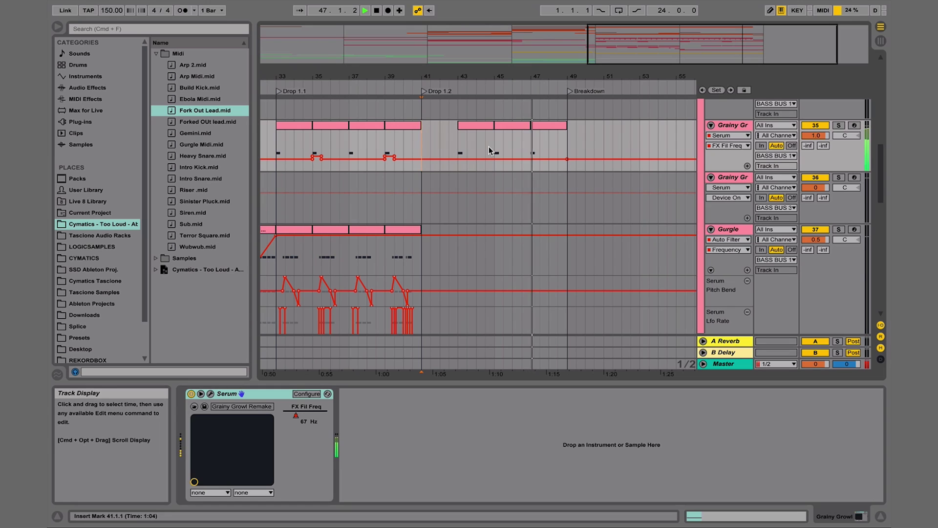
{"action": "key", "text": "space"}
- Copy the Gurgle note with its automation from 40.1.3–40.2.1 to 45.2.3, right after the Grainy Growl note
{"action": "left_click_drag", "start_coordinate": [415, 76], "coordinate": [415, 105]}
{"action": "left_click_drag", "start_coordinate": [629, 140], "coordinate": [649, 141]}
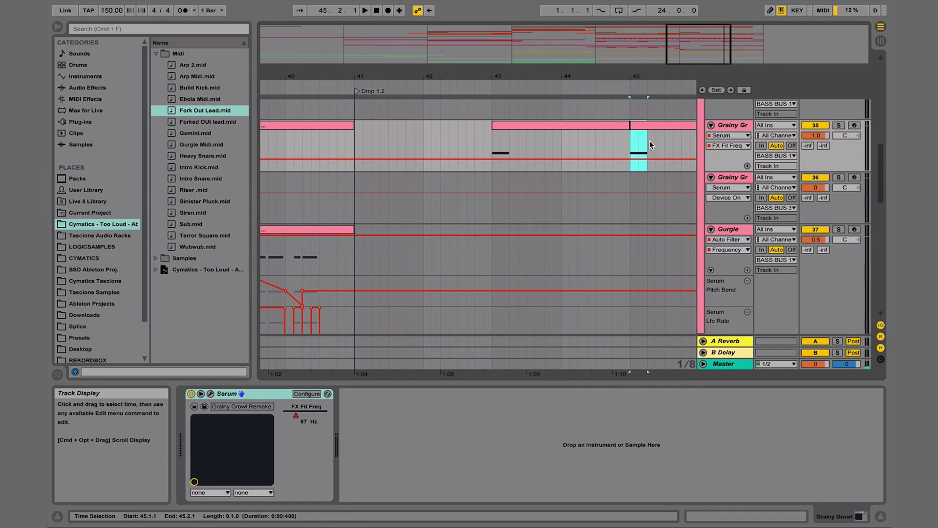
{"action": "left_click_drag", "start_coordinate": [296, 260], "coordinate": [301, 259]}
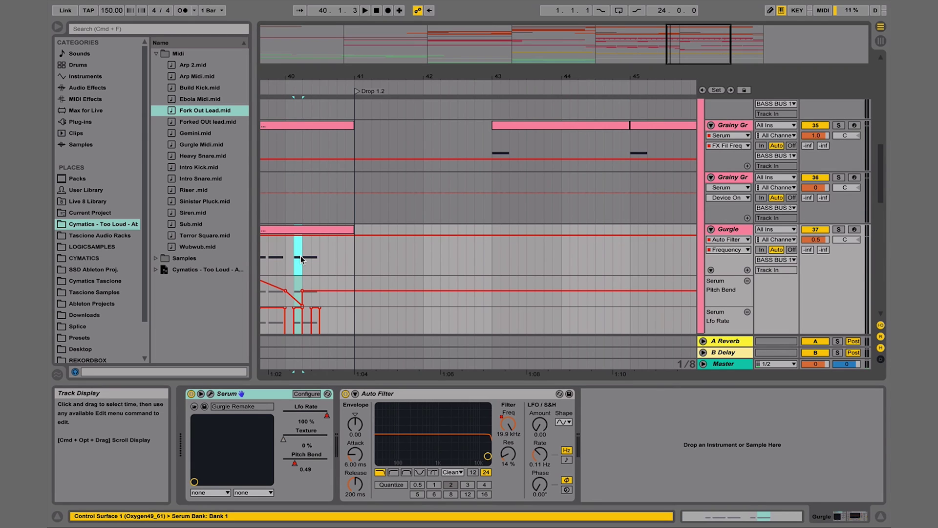
{"action": "scroll", "coordinate": [524, 184], "scroll_direction": "right", "scroll_amount": 3}
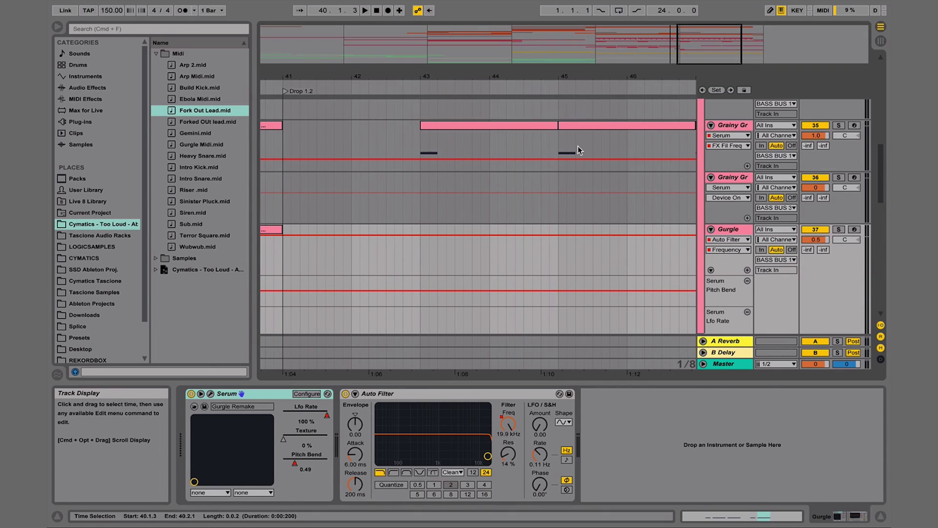
{"action": "left_click", "coordinate": [586, 246]}
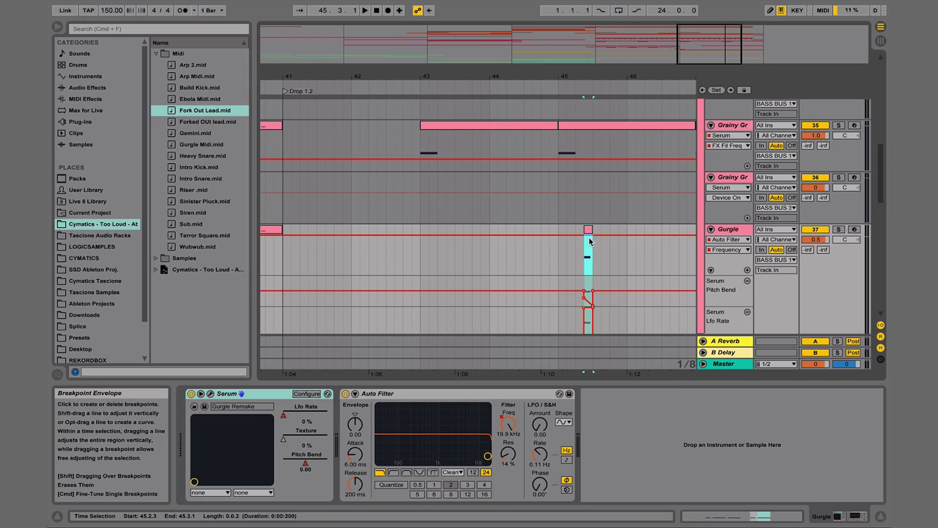
- Audition the added Gurgle note from 45.1.1
{"action": "left_click_drag", "start_coordinate": [602, 75], "coordinate": [567, 64]}
{"action": "left_click", "coordinate": [535, 256]}
{"action": "key", "text": "space"}
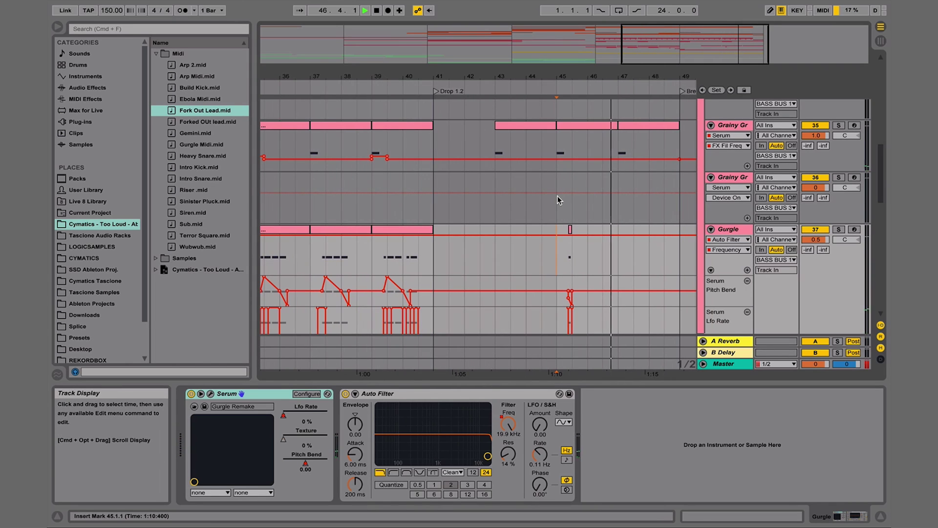
{"action": "key", "text": "space"}
- Lower the Fork Out track volume to -6.0 and audition the drop from 41.1.1
{"action": "scroll", "coordinate": [557, 195], "scroll_direction": "down", "scroll_amount": 10}
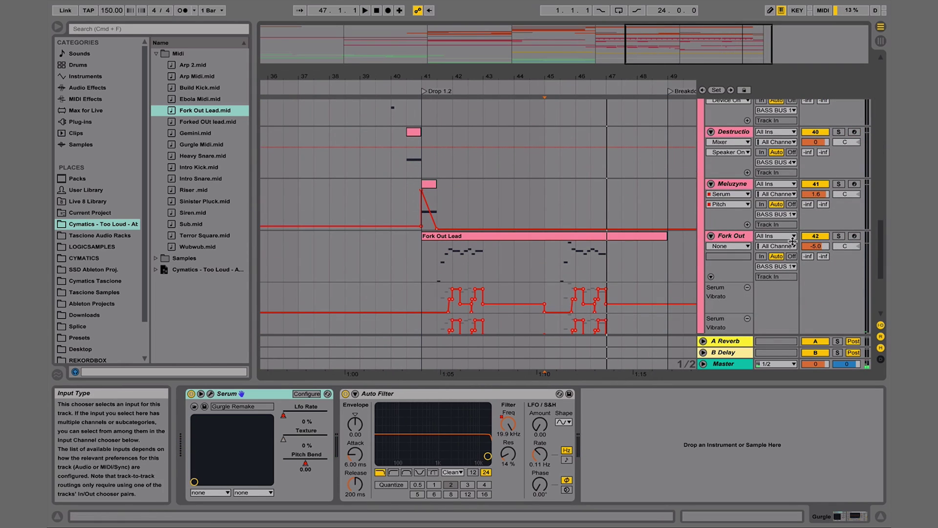
{"action": "left_click", "coordinate": [808, 246]}
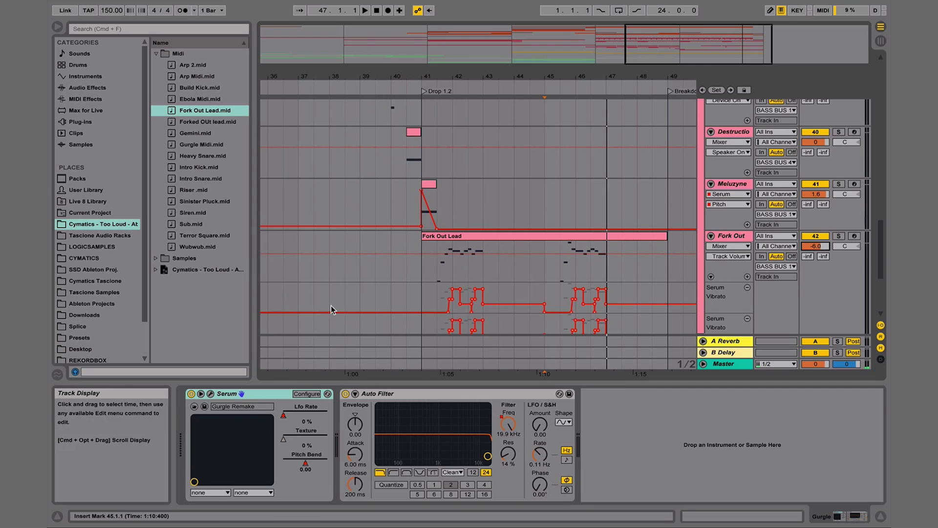
{"action": "key", "text": "space"}
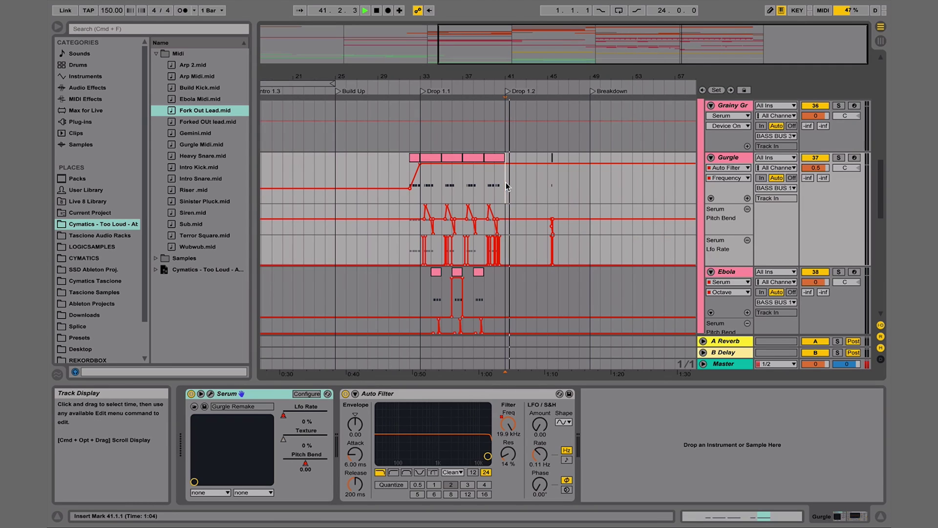
{"action": "scroll", "coordinate": [505, 186], "scroll_direction": "down", "scroll_amount": 10}
{"action": "scroll", "coordinate": [505, 183], "scroll_direction": "down", "scroll_amount": 8}
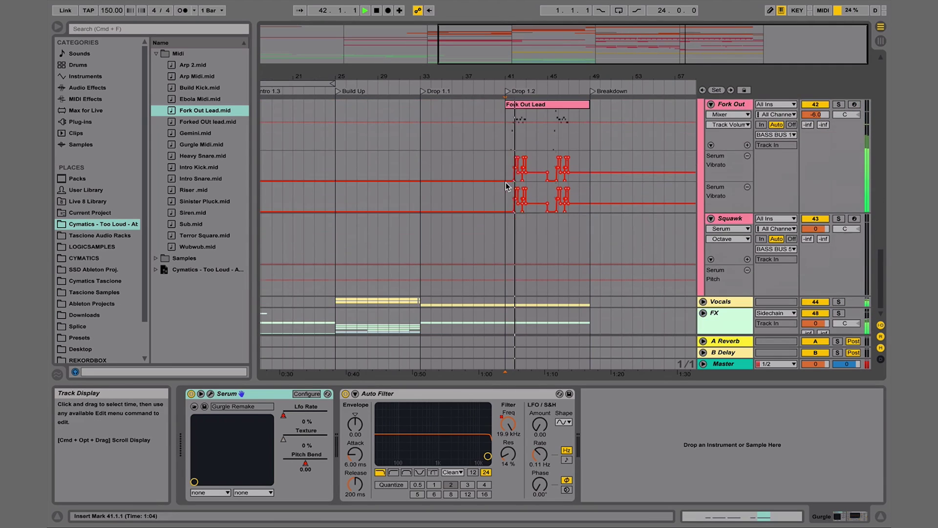
{"action": "scroll", "coordinate": [506, 182], "scroll_direction": "down", "scroll_amount": 2}
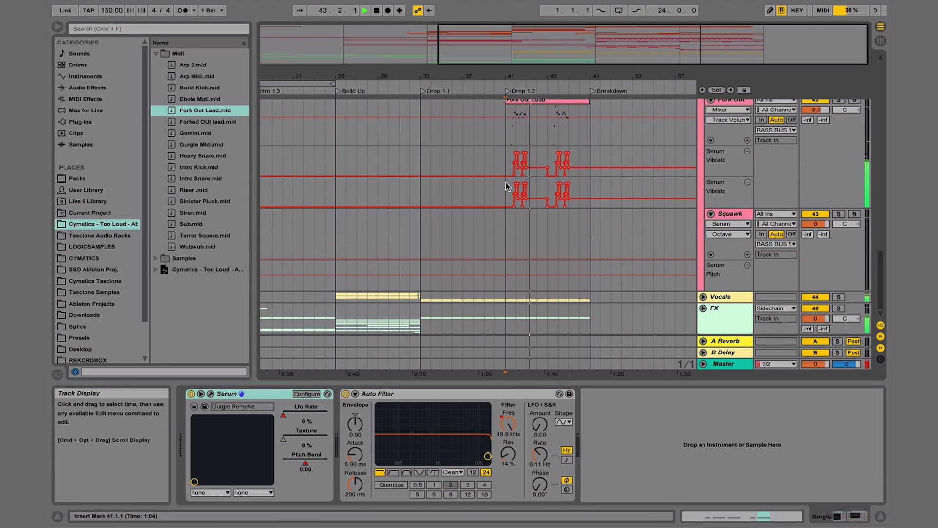
{"action": "key", "text": "space"}
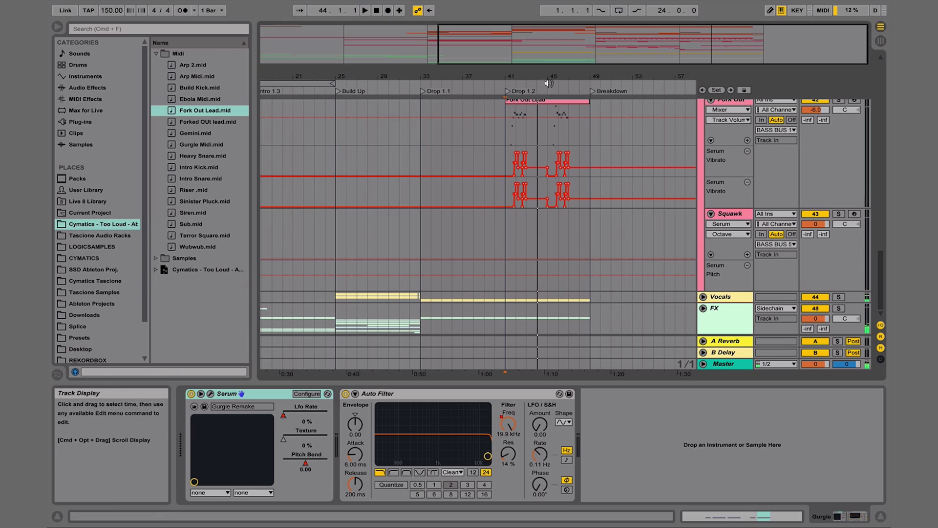
- Create an empty MIDI clip on the Squawk track from 43.1.1 to 45.1.1 and open its notes for editing
{"action": "left_click_drag", "start_coordinate": [538, 77], "coordinate": [505, 230]}
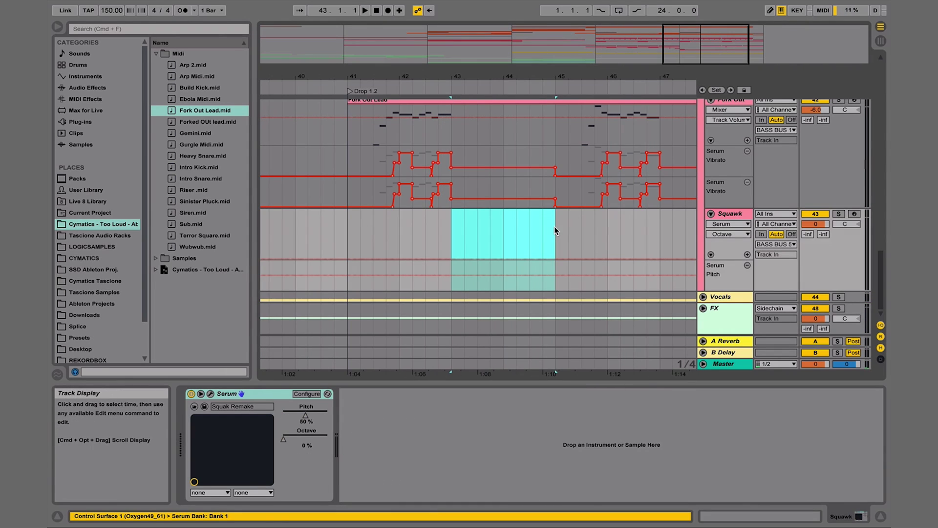
{"action": "key", "text": "super+shift+m"}
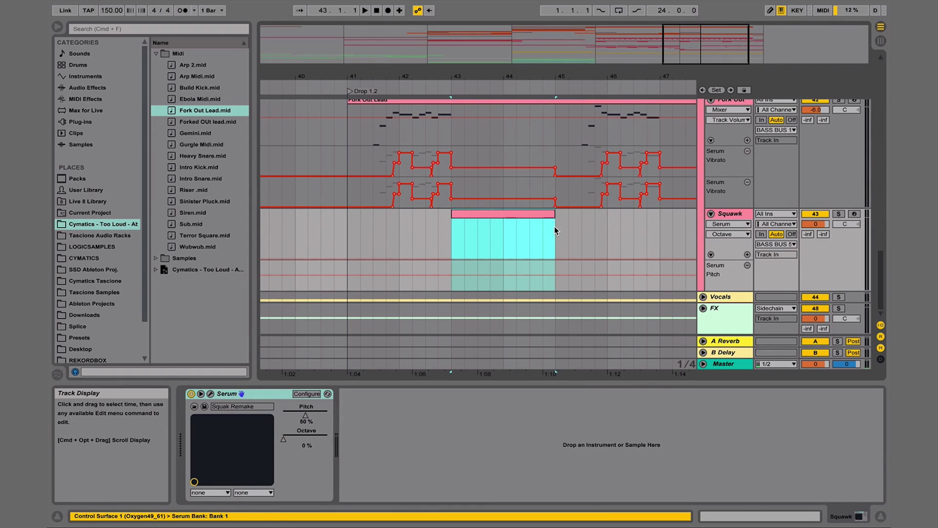
{"action": "double_click", "coordinate": [527, 219]}
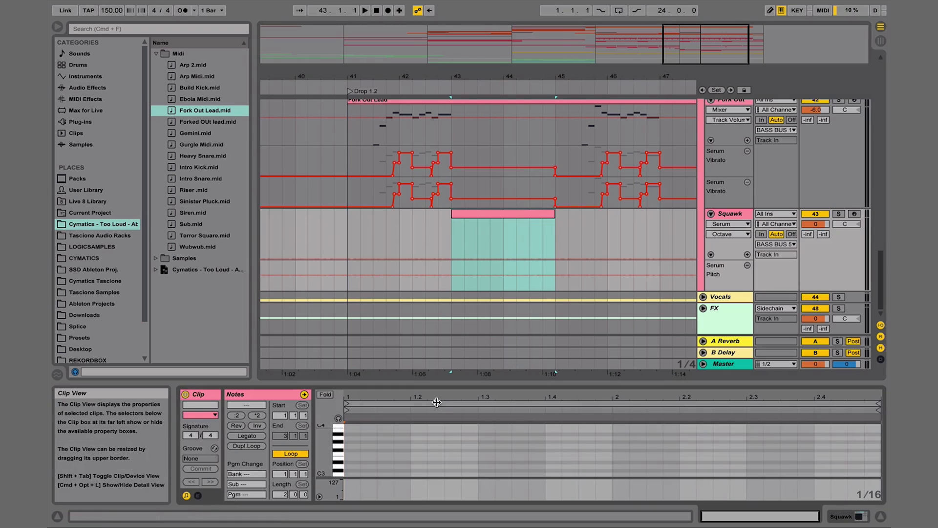
{"action": "scroll", "coordinate": [420, 459], "scroll_direction": "down", "scroll_amount": 4}
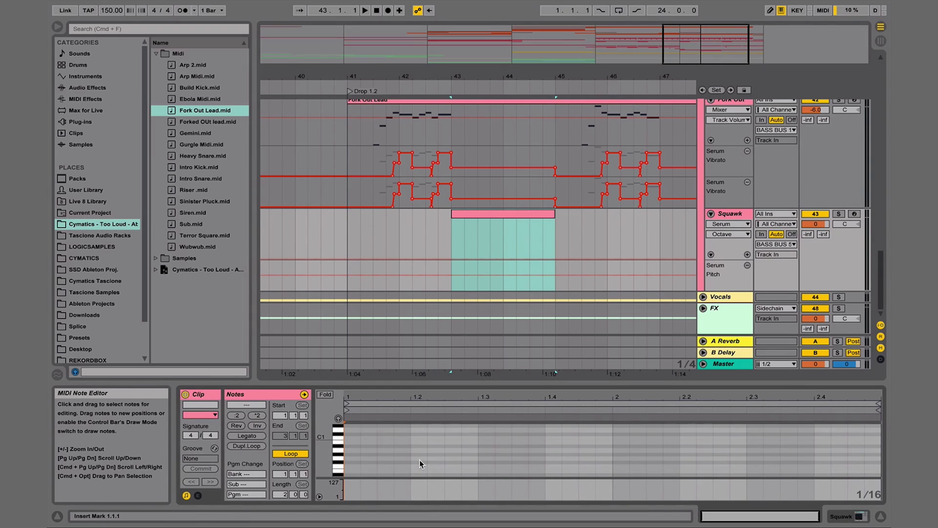
- Fill the Squawk clip with repeated 1/16 F0 notes from 1.2.1 to 2.3.1 and audition it
{"action": "double_click", "coordinate": [415, 441]}
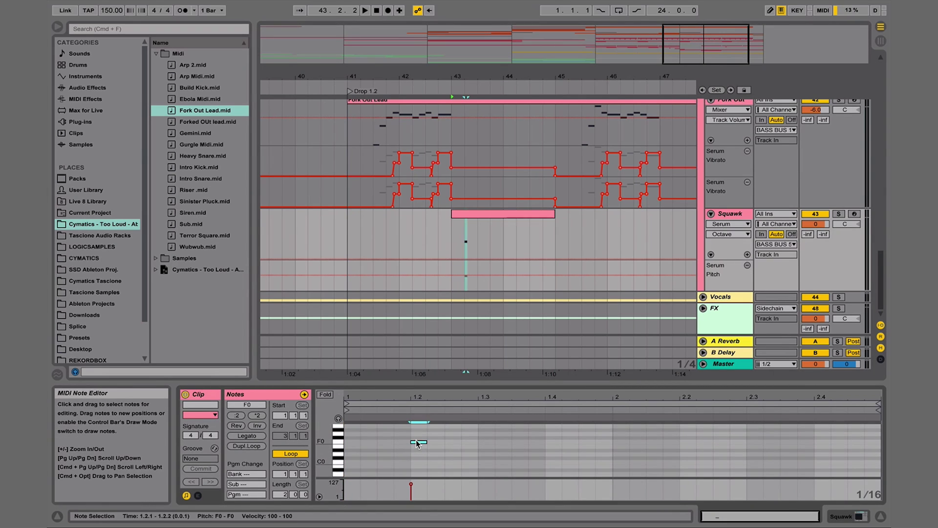
{"action": "key", "text": "super+d"}
{"action": "key", "text": "super+d"}
{"action": "key", "text": "super+d"}
{"action": "key", "text": "super+d"}
{"action": "key", "text": "super+d"}
{"action": "key", "text": "super+d"}
{"action": "key", "text": "super+d"}
{"action": "key", "text": "super+d"}
{"action": "key", "text": "super+d"}
{"action": "key", "text": "super+d"}
{"action": "key", "text": "super+d"}
{"action": "key", "text": "super+d"}
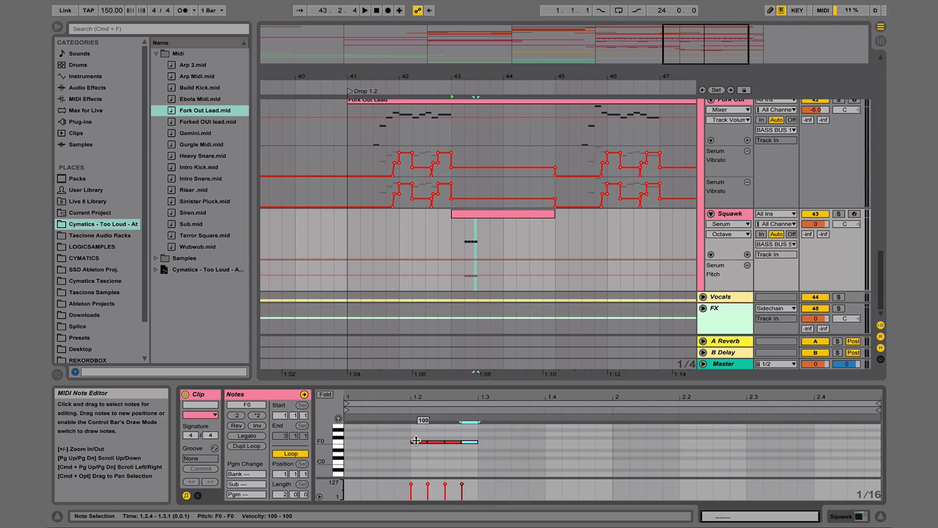
{"action": "key", "text": "super+d"}
{"action": "key", "text": "super+d"}
{"action": "key", "text": "super+d"}
{"action": "key", "text": "super+d"}
{"action": "key", "text": "super+d"}
{"action": "key", "text": "super+d"}
{"action": "key", "text": "super+d"}
{"action": "key", "text": "super+d"}
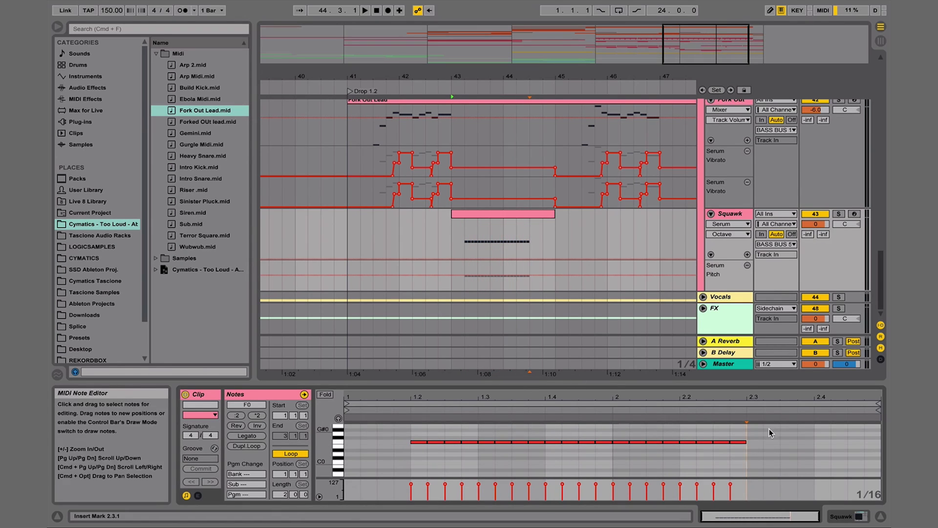
{"action": "key", "text": "space"}
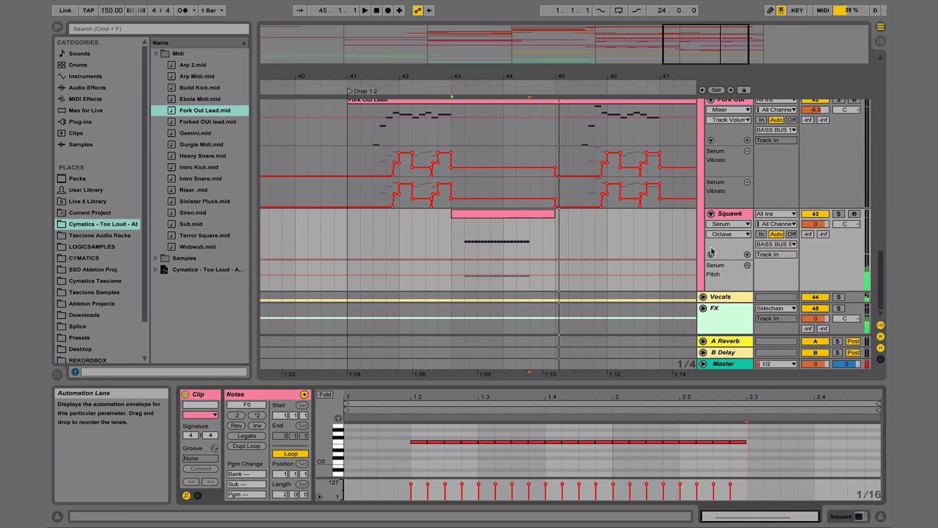
{"action": "key", "text": "space"}
- Show the automation of Serum's Pitch macro on the Squawk track
{"action": "left_click", "coordinate": [671, 234]}
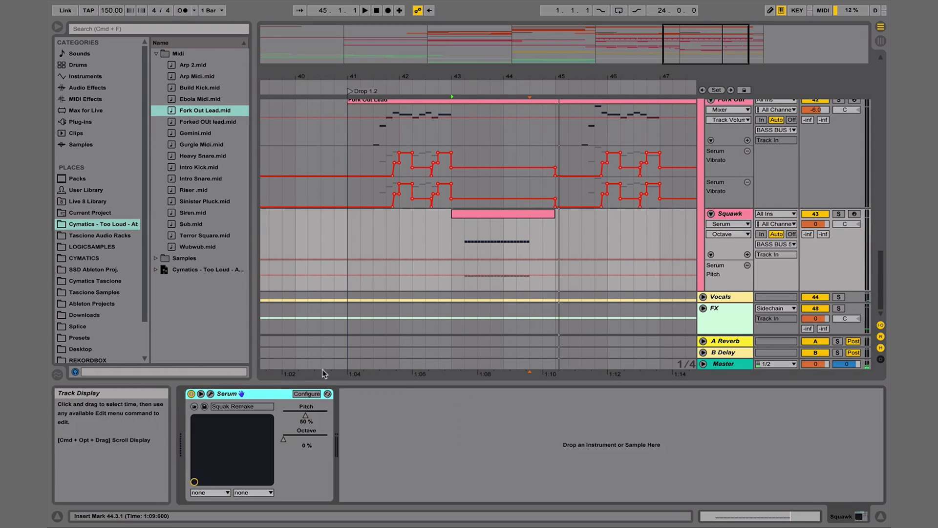
{"action": "left_click", "coordinate": [210, 393]}
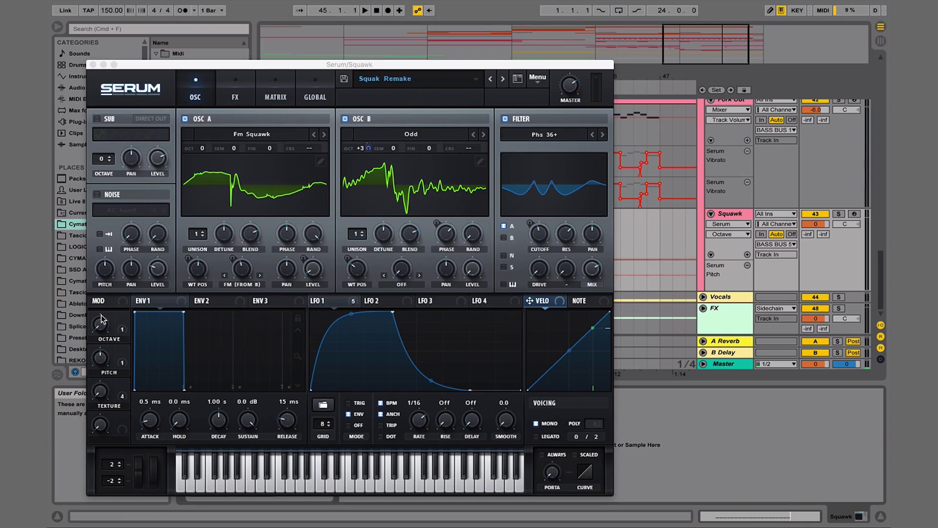
{"action": "left_click", "coordinate": [103, 354]}
{"action": "left_click", "coordinate": [93, 64]}
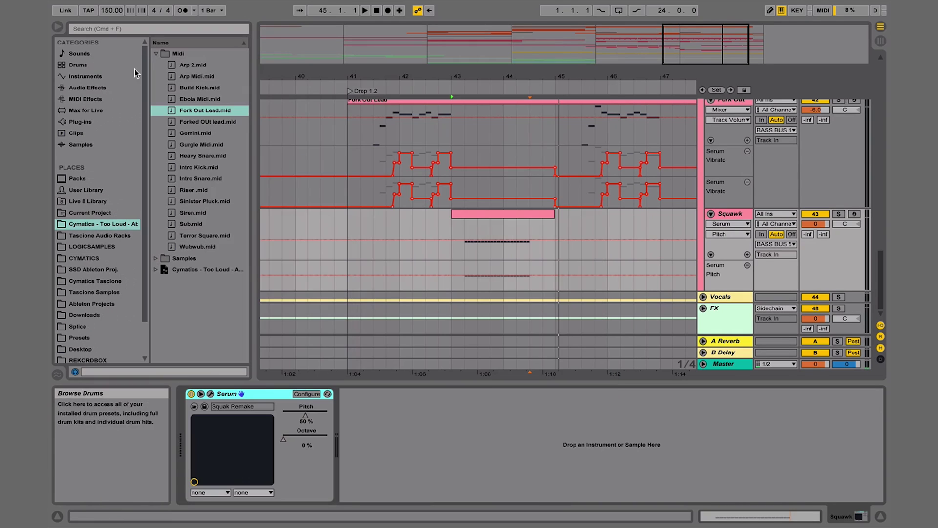
- Shape the Squawk Pitch automation between 43.1.1 and 43.3.1 with a peak of 0.76 at 43.2.1, and move it to its own lane
{"action": "left_click_drag", "start_coordinate": [473, 75], "coordinate": [473, 105]}
{"action": "left_click", "coordinate": [435, 239]}
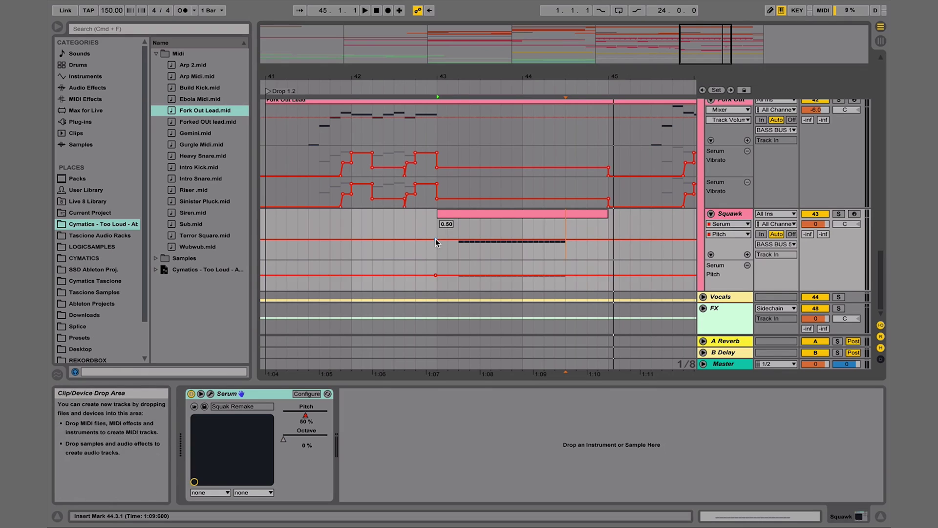
{"action": "left_click", "coordinate": [480, 239]}
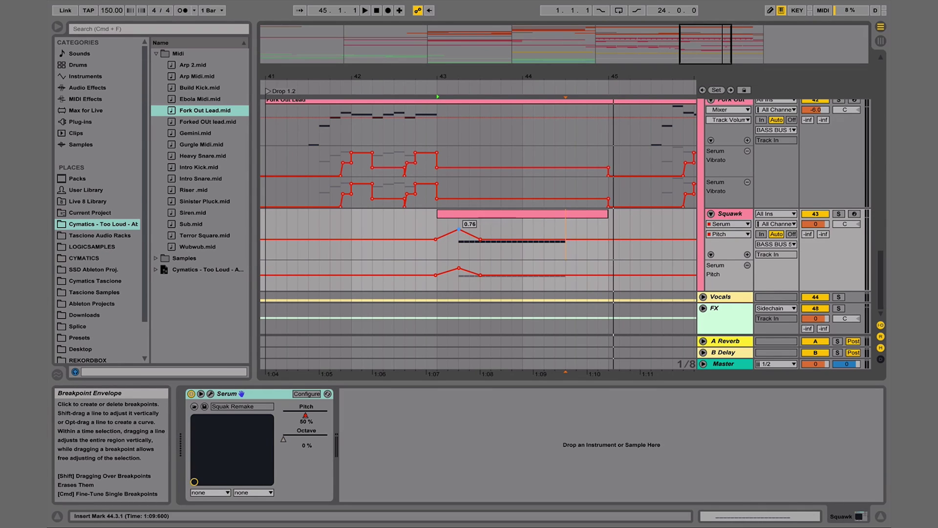
{"action": "left_click", "coordinate": [747, 254]}
- Duplicate the Squawk Pitch automation from 43.1.1–43.3.1 twice, up to 44.3.1, and audition from 43.1.1
{"action": "left_click_drag", "start_coordinate": [436, 272], "coordinate": [479, 271]}
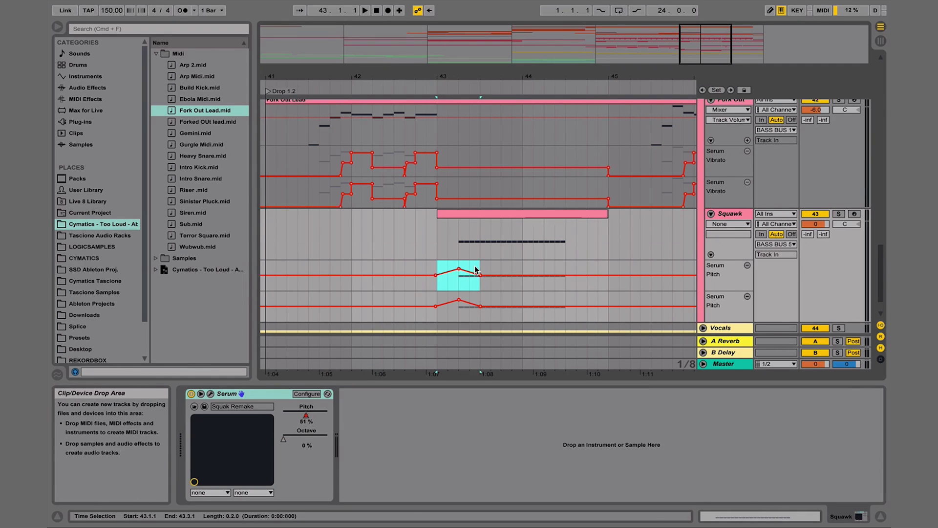
{"action": "key", "text": "ctrl+d"}
{"action": "key", "text": "ctrl+d"}
{"action": "left_click", "coordinate": [431, 256]}
{"action": "key", "text": "space"}
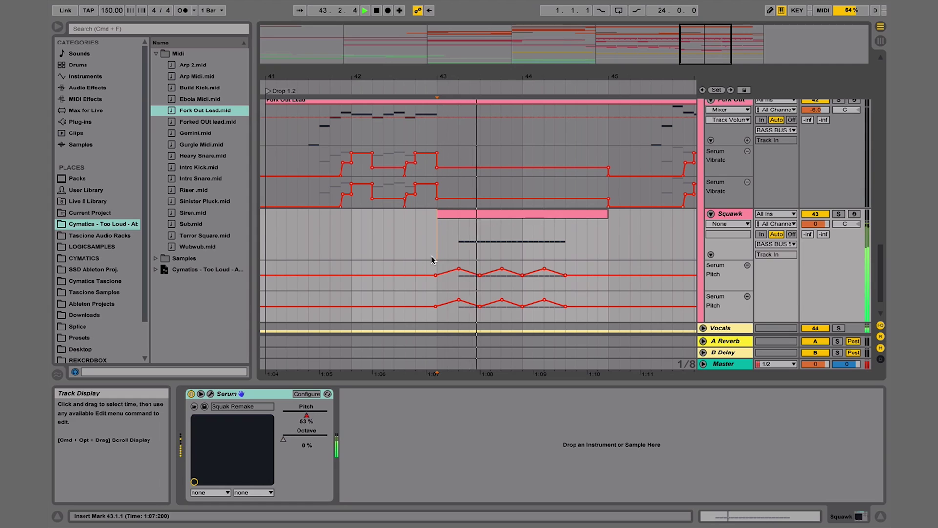
- Copy the Squawk clip with its Pitch automation from 43.1.1 to 47.1.1
{"action": "left_click_drag", "start_coordinate": [542, 75], "coordinate": [450, 75]}
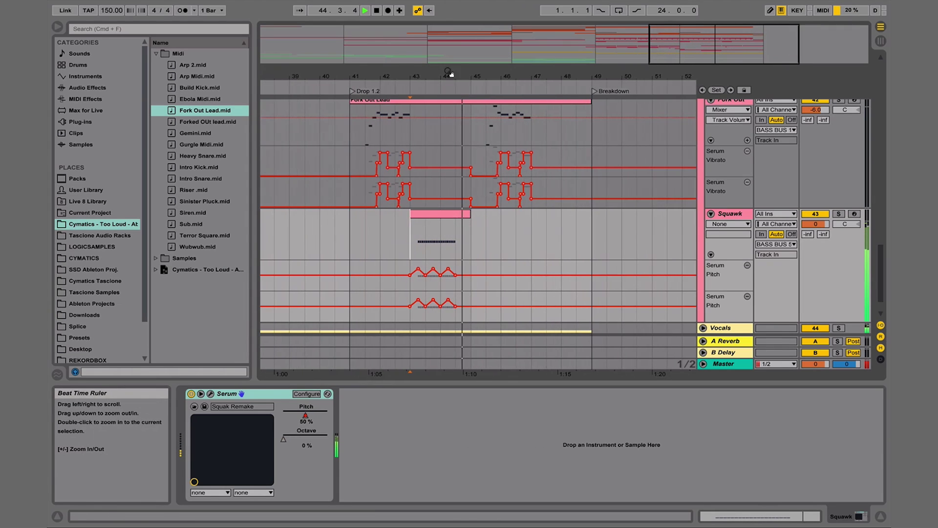
{"action": "left_click", "coordinate": [433, 212]}
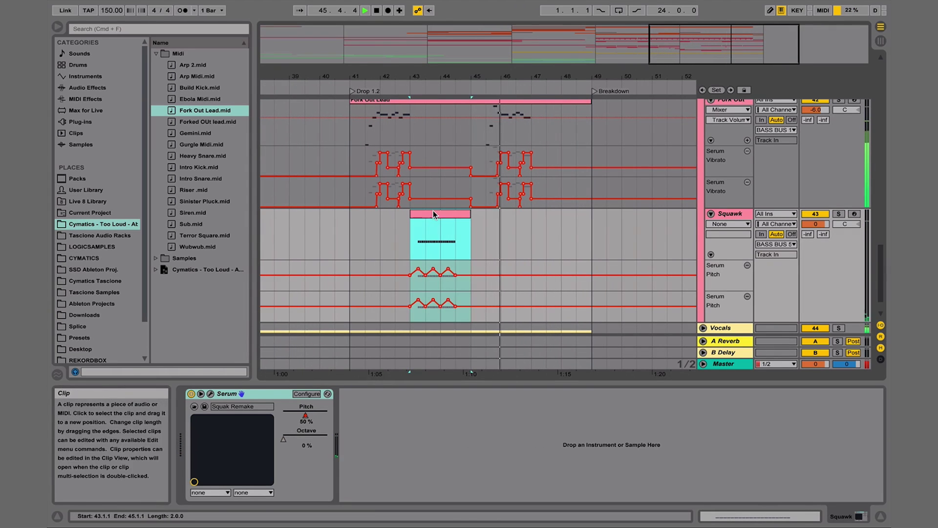
{"action": "key", "text": "ctrl+c"}
{"action": "left_click", "coordinate": [537, 227]}
{"action": "key", "text": "ctrl+v"}
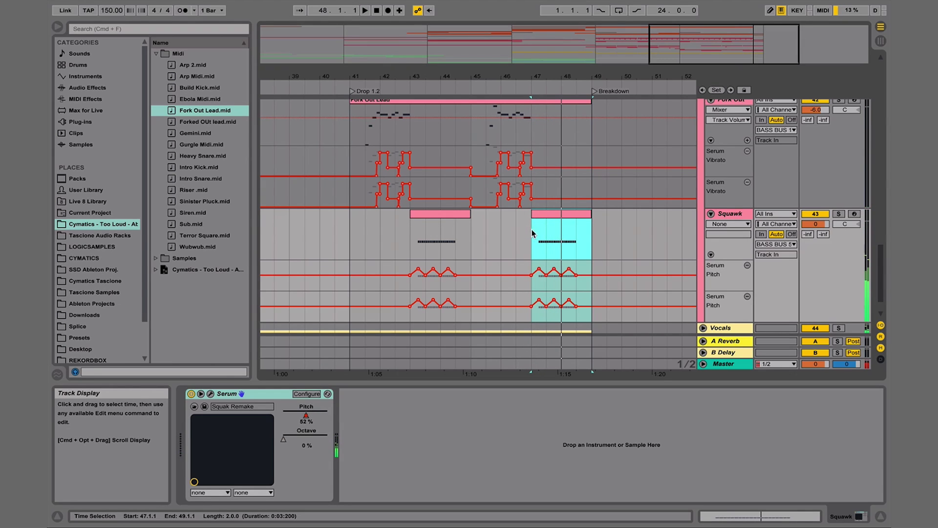
- Trim the second Squawk clip by deleting its content and automation from 48.1.1 to 49.1.1
{"action": "left_click", "coordinate": [529, 232]}
{"action": "left_click_drag", "start_coordinate": [562, 233], "coordinate": [588, 233]}
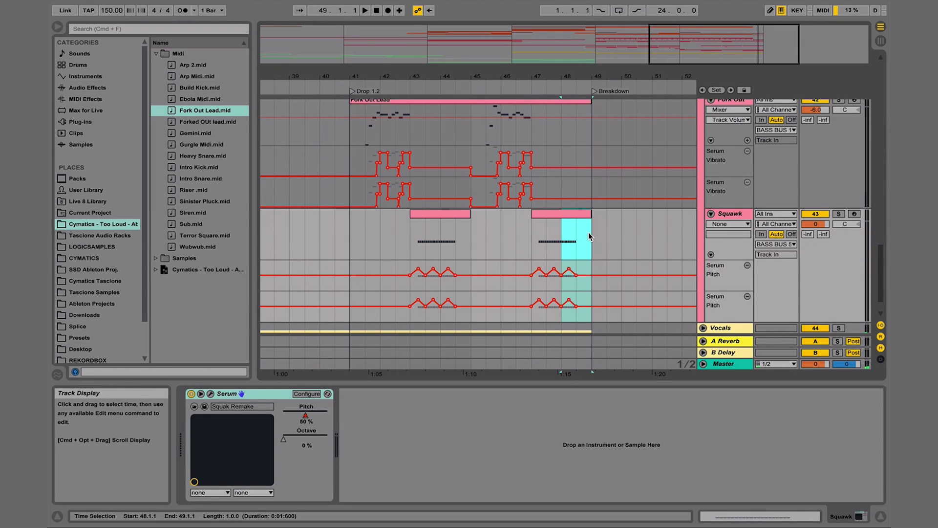
{"action": "key", "text": "Delete"}
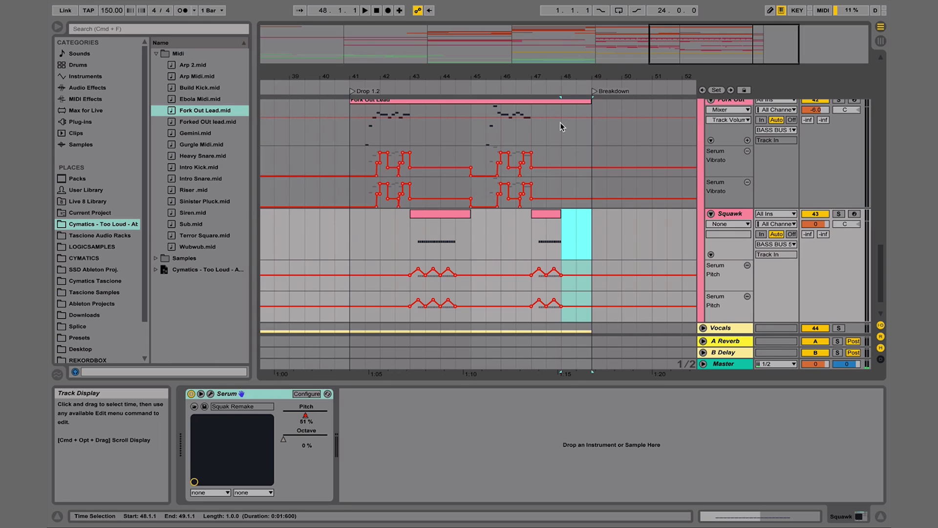
- Show the automation of Serum's Octave macro on the Squawk track
{"action": "left_click", "coordinate": [732, 221]}
{"action": "left_click", "coordinate": [732, 236]}
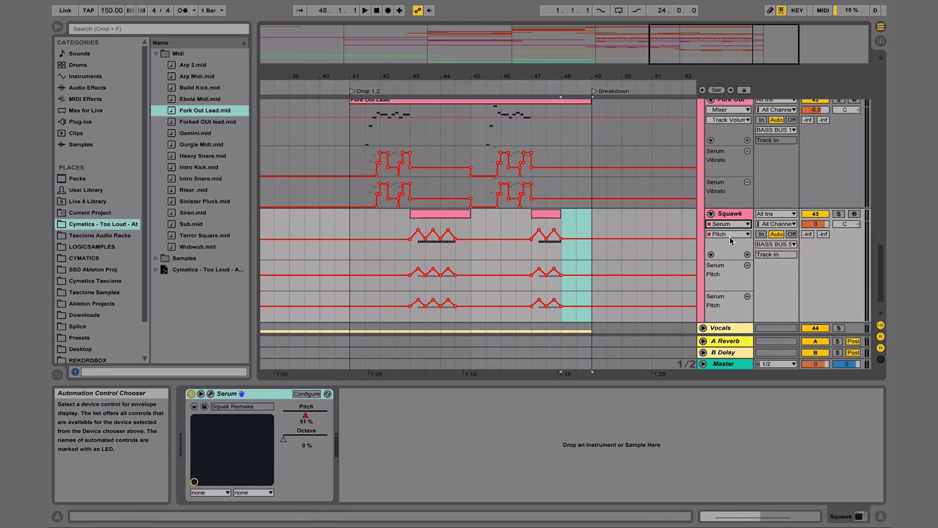
{"action": "left_click", "coordinate": [209, 393]}
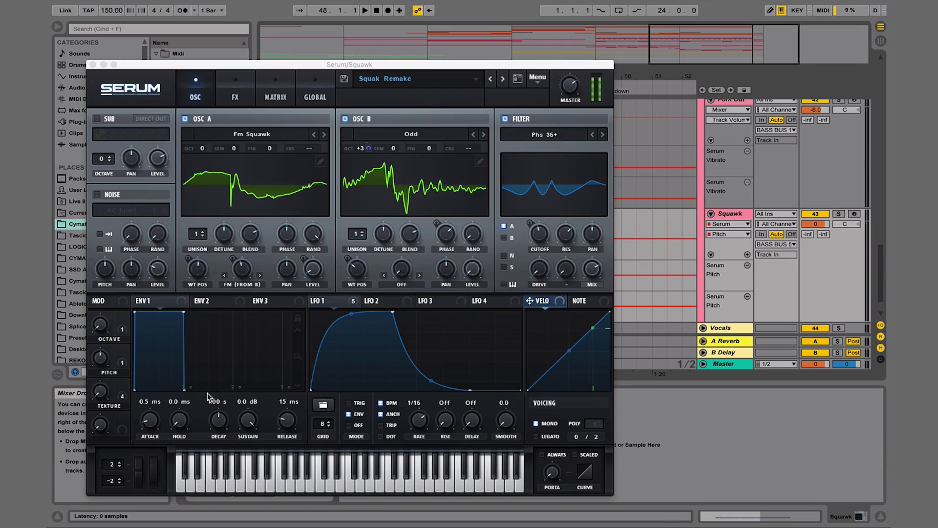
{"action": "left_click", "coordinate": [101, 330]}
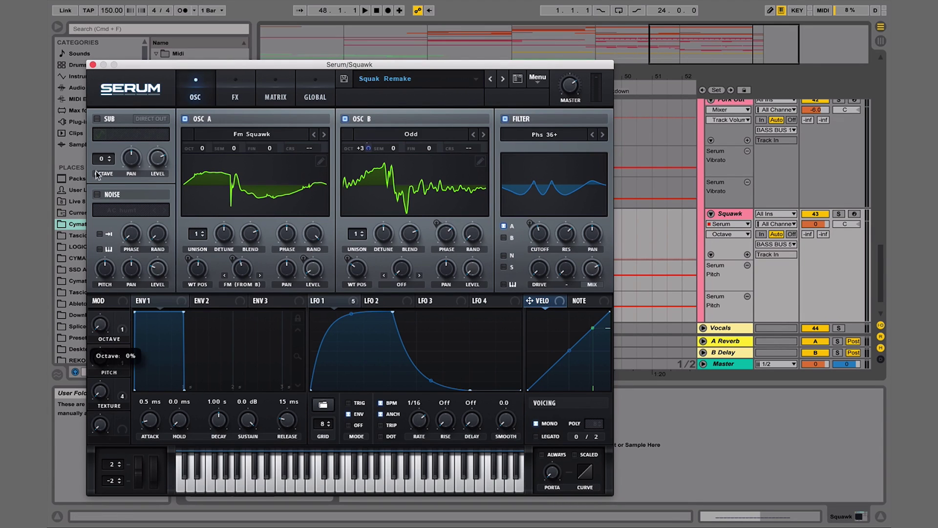
{"action": "left_click", "coordinate": [92, 64]}
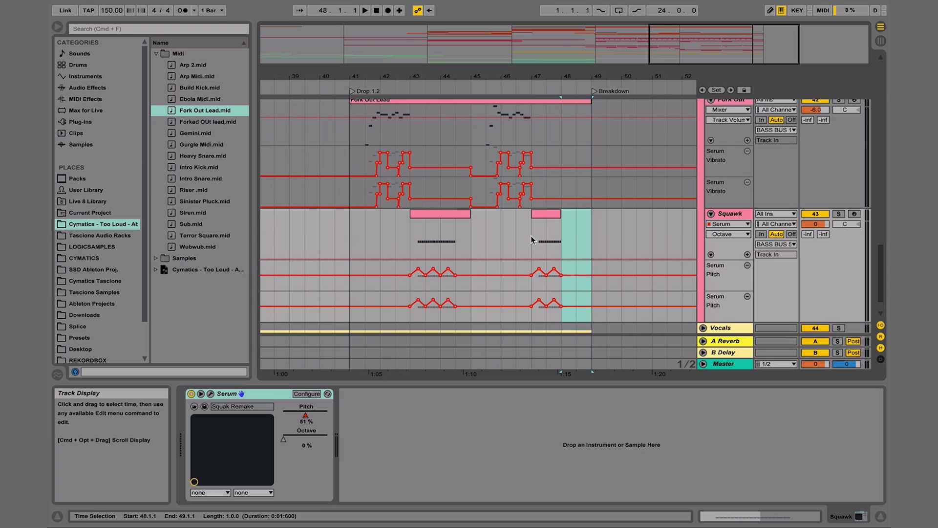
- Raise the Squawk Octave automation to its maximum between 47.1.1 and 48.1.1, and audition from 46.3.1
{"action": "left_click_drag", "start_coordinate": [531, 237], "coordinate": [554, 257]}
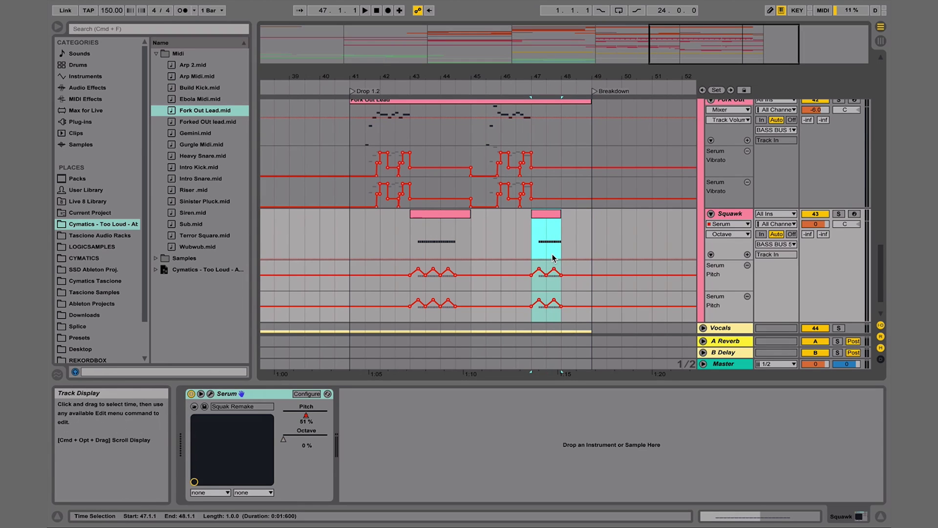
{"action": "left_click", "coordinate": [521, 220]}
{"action": "key", "text": "space"}
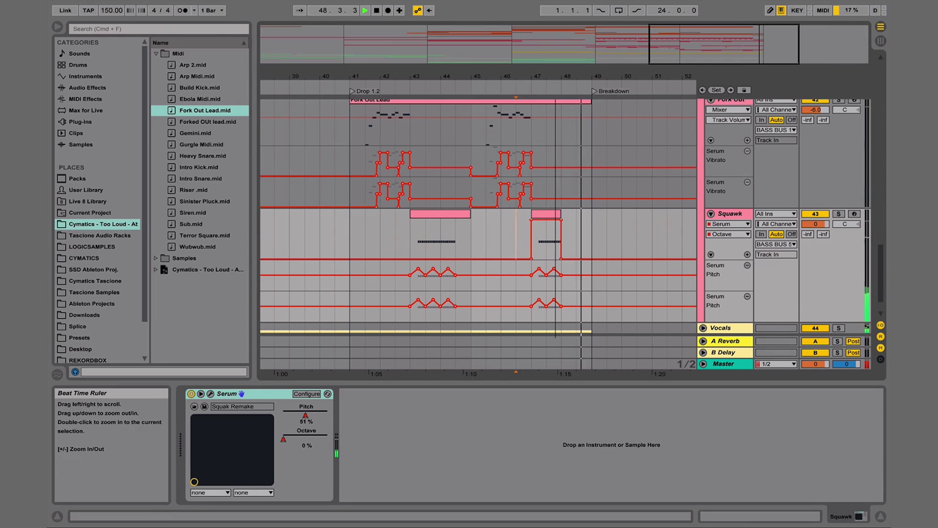
{"action": "left_click_drag", "start_coordinate": [557, 82], "coordinate": [557, 77]}
{"action": "key", "text": "space"}
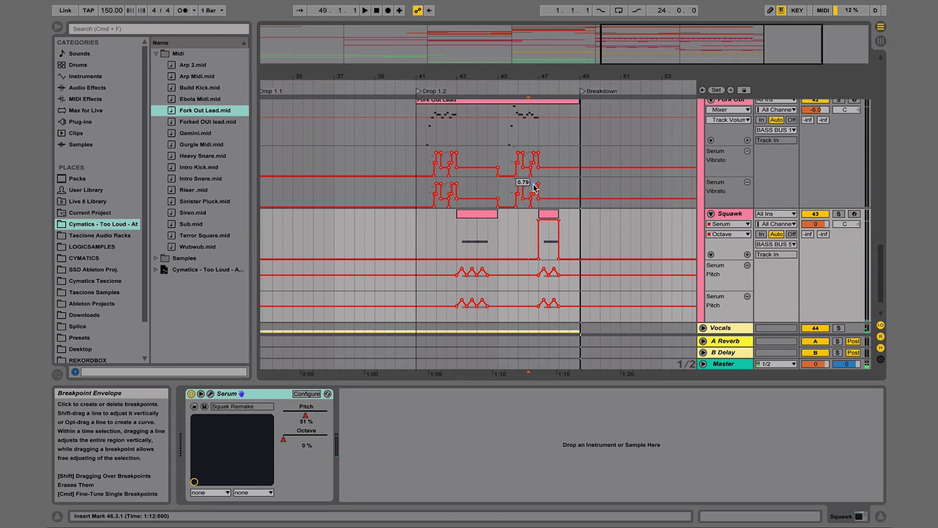
- Play the drop from 41.1.1 and insert an empty MIDI clip from 44.1.1 to 45.1.1 on the second Grainy Growl track
{"action": "scroll", "coordinate": [535, 188], "scroll_direction": "down", "scroll_amount": 2}
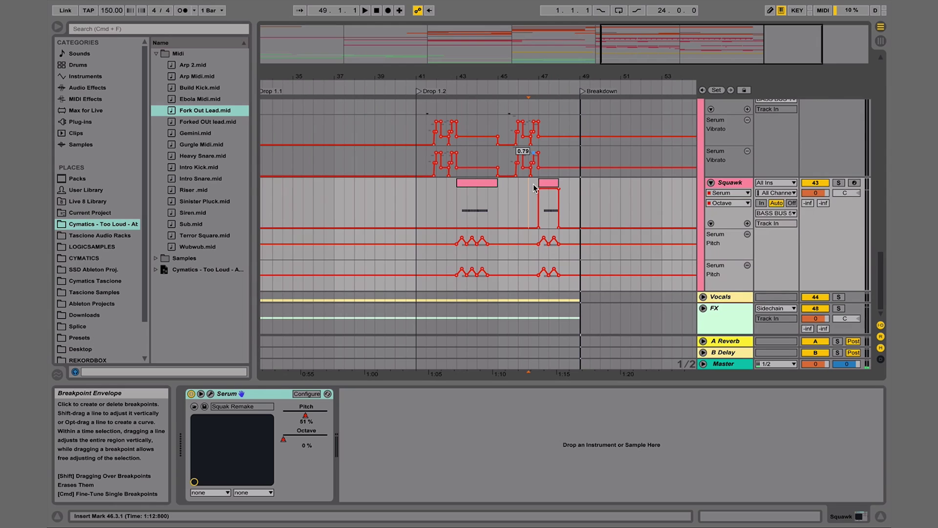
{"action": "scroll", "coordinate": [534, 187], "scroll_direction": "up", "scroll_amount": 8}
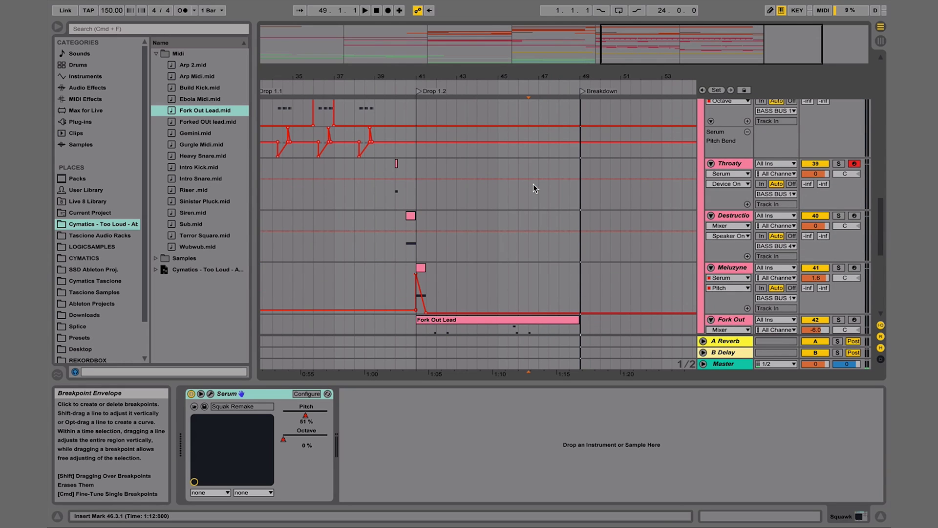
{"action": "scroll", "coordinate": [533, 184], "scroll_direction": "up", "scroll_amount": 10}
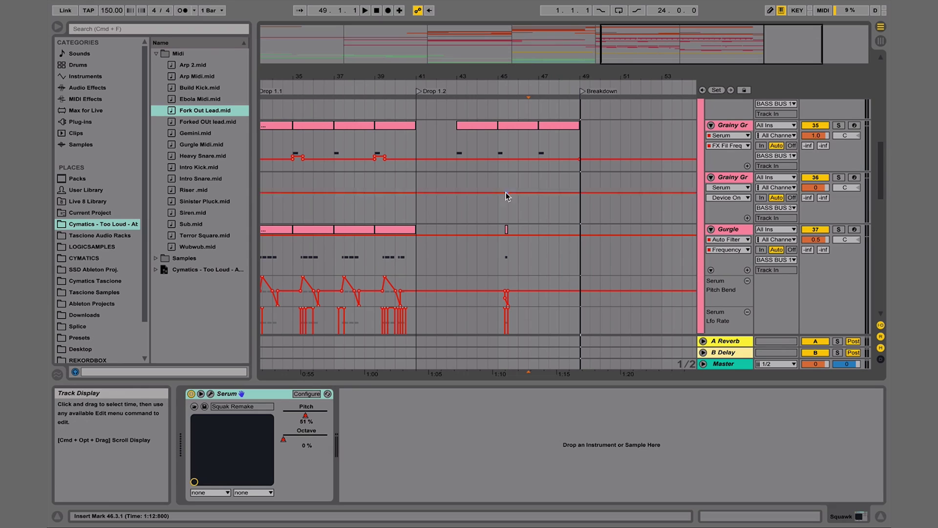
{"action": "left_click", "coordinate": [412, 202]}
{"action": "key", "text": "space"}
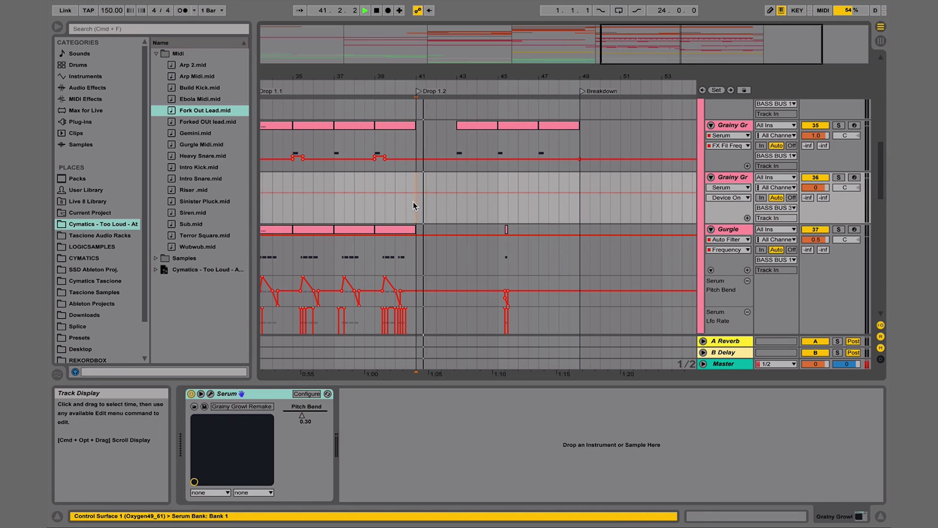
{"action": "left_click_drag", "start_coordinate": [497, 73], "coordinate": [498, 86]}
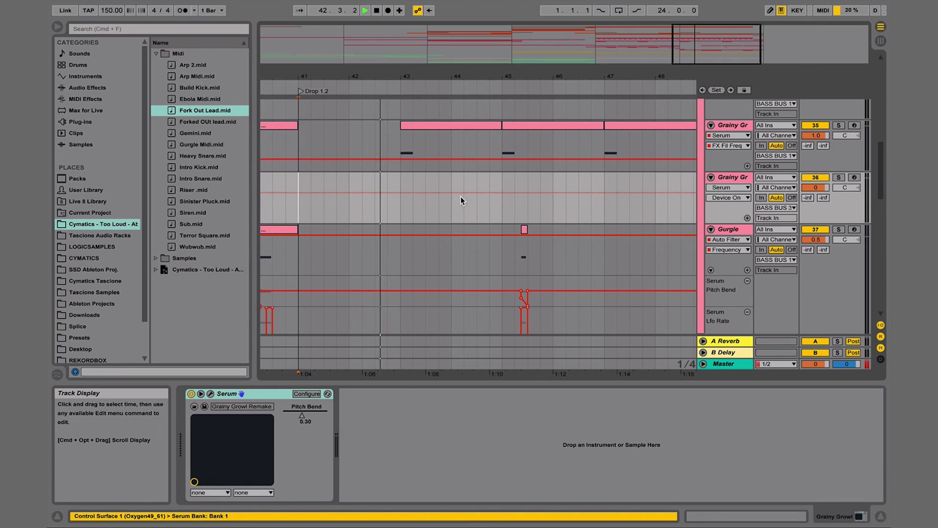
{"action": "left_click_drag", "start_coordinate": [453, 205], "coordinate": [505, 204]}
{"action": "key", "text": "super+shift+m"}
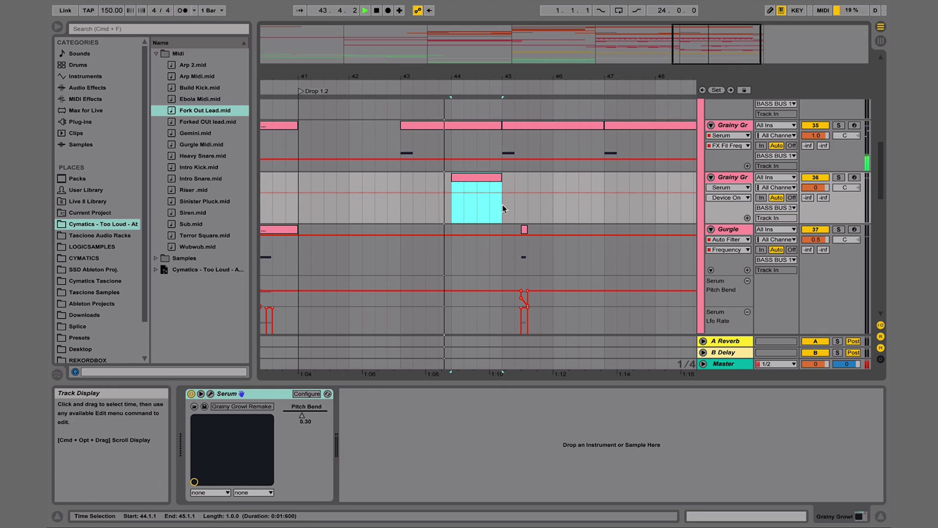
- Add an F0 note to the new Grainy Growl clip from beat 1.3.1 to the clip's end, and audition it
{"action": "double_click", "coordinate": [479, 180]}
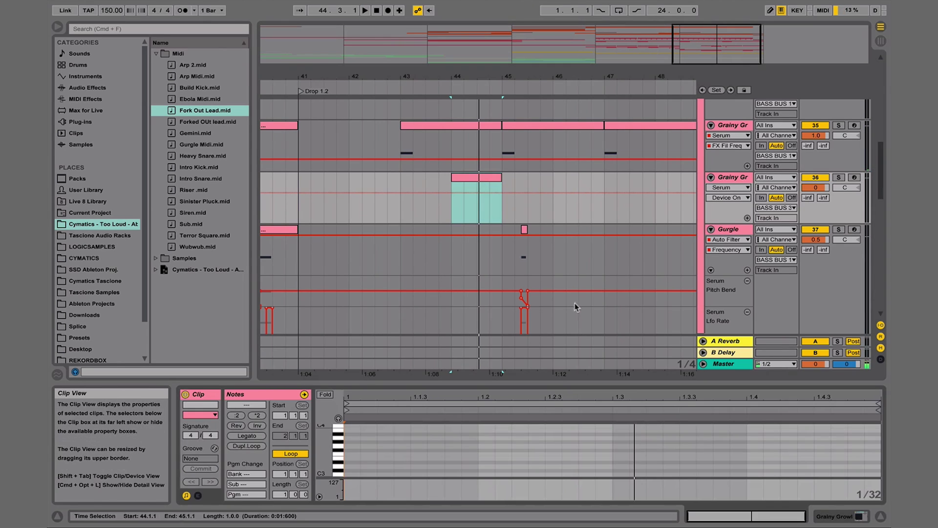
{"action": "scroll", "coordinate": [626, 473], "scroll_direction": "down", "scroll_amount": 5}
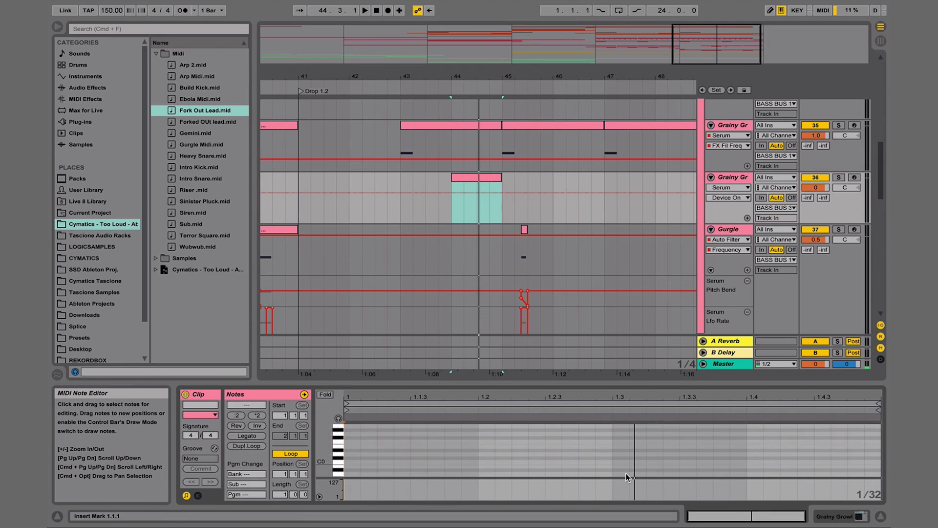
{"action": "double_click", "coordinate": [619, 445]}
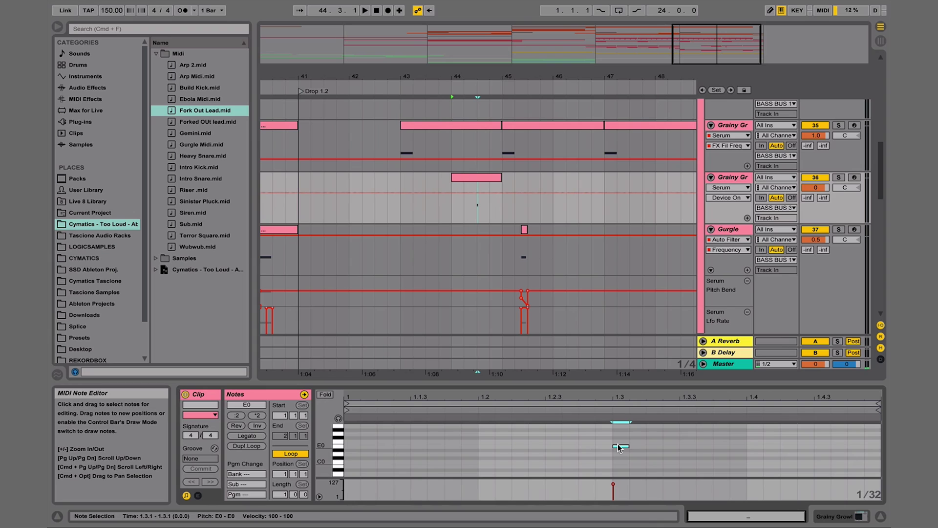
{"action": "key", "text": "shift+Right"}
{"action": "key", "text": "shift+Right"}
{"action": "key", "text": "shift+Right"}
{"action": "key", "text": "shift+Right"}
{"action": "key", "text": "shift+Right"}
{"action": "key", "text": "shift+Right"}
{"action": "key", "text": "shift+Right"}
{"action": "key", "text": "shift+Right"}
{"action": "key", "text": "shift+Right"}
{"action": "key", "text": "shift+Right"}
{"action": "key", "text": "shift+Right"}
{"action": "key", "text": "shift+Right"}
{"action": "key", "text": "shift+Right"}
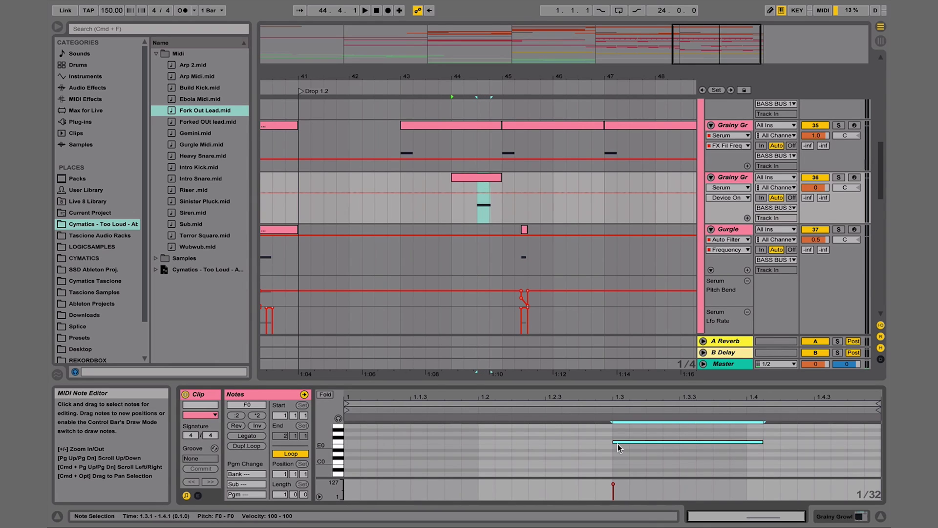
{"action": "key", "text": "space"}
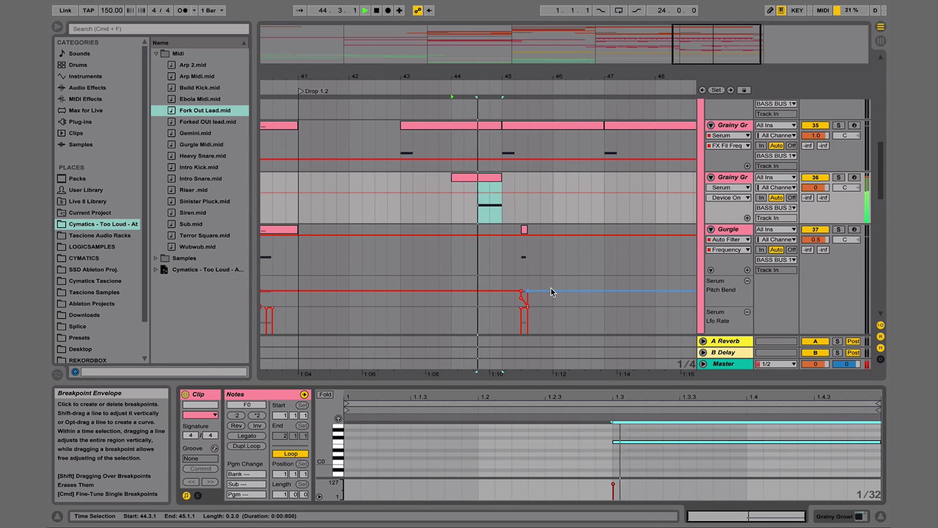
- Show the automation of Serum's Pitch Bend on the second Grainy Growl track
{"action": "key", "text": "shift+Tab"}
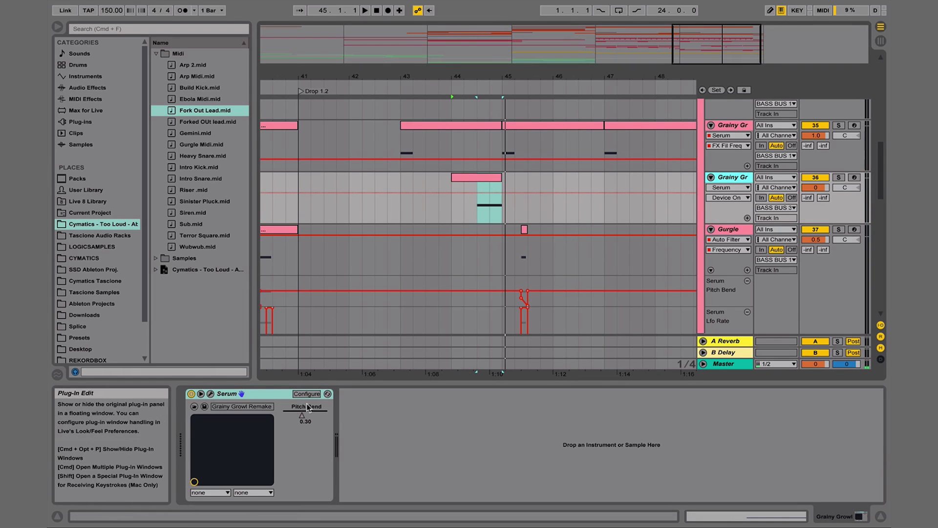
{"action": "left_click", "coordinate": [211, 394]}
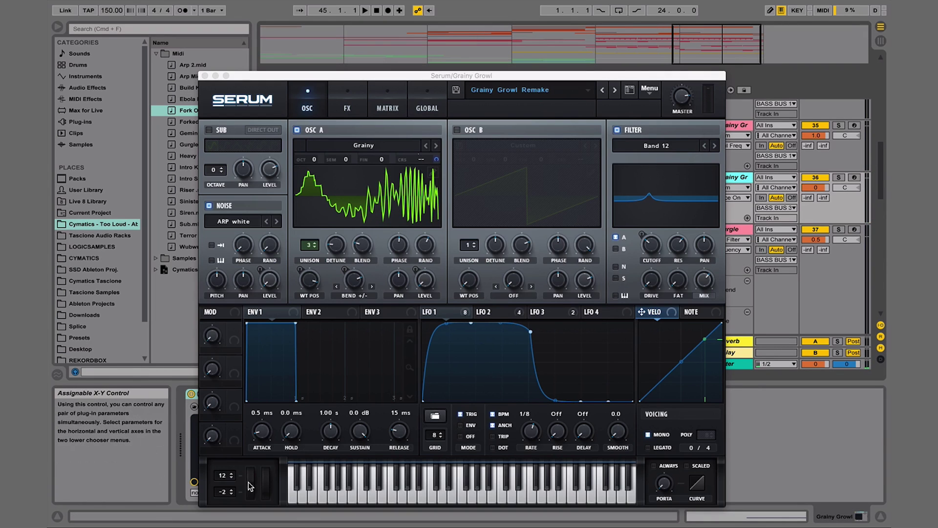
{"action": "left_click", "coordinate": [205, 76]}
- Shape the Grainy Growl Pitch Bend as a ramp falling from its maximum at 44.3.1 to 0.00 at 45.1.1, and audition the drop's ending
{"action": "key", "text": "b"}
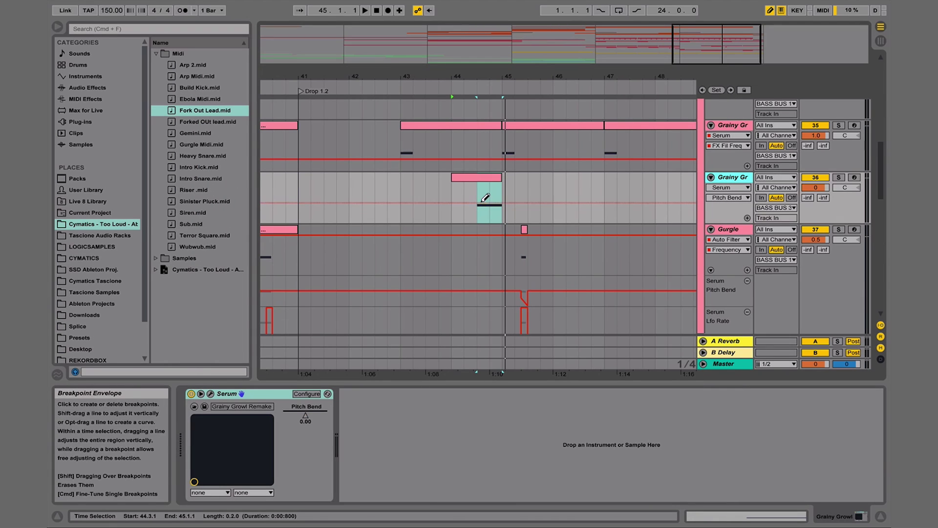
{"action": "left_click_drag", "start_coordinate": [484, 195], "coordinate": [483, 180]}
{"action": "key", "text": "b"}
{"action": "left_click", "coordinate": [502, 184]}
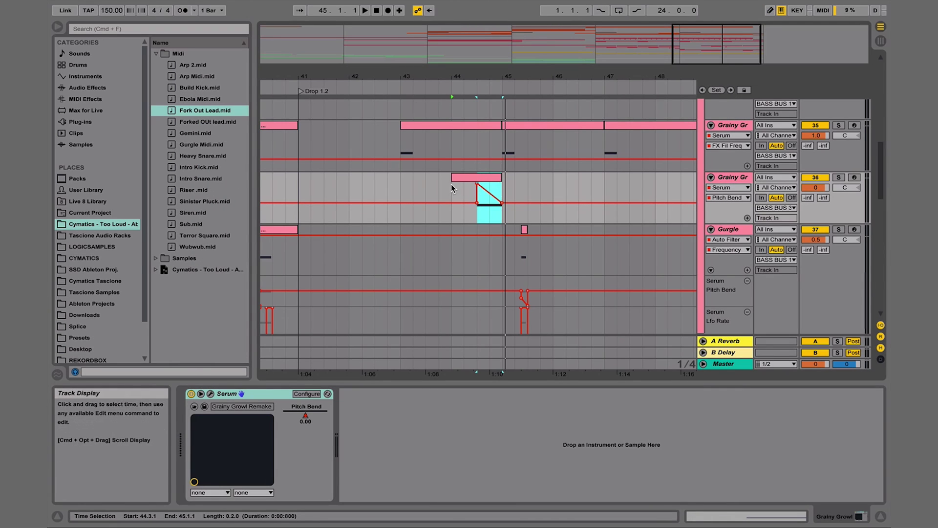
{"action": "left_click", "coordinate": [433, 187]}
{"action": "key", "text": "space"}
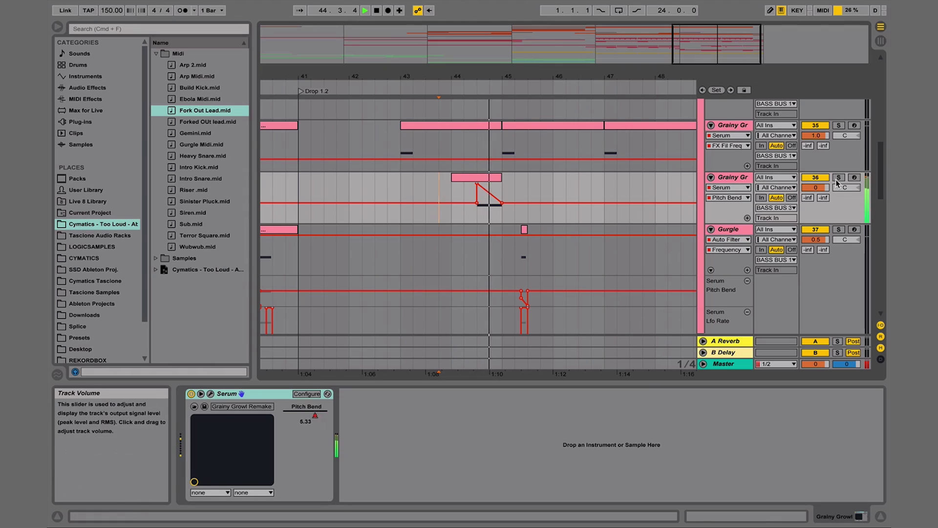
{"action": "left_click_drag", "start_coordinate": [539, 74], "coordinate": [540, 56]}
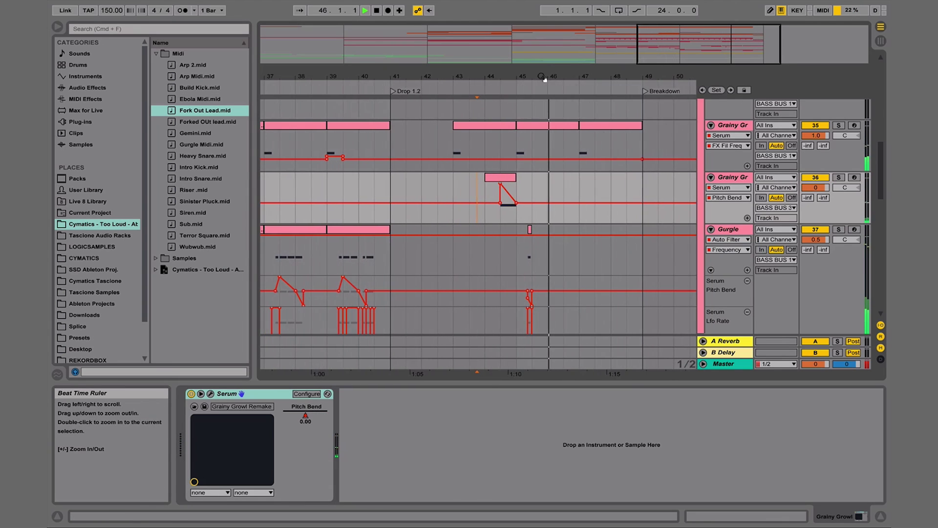
{"action": "left_click_drag", "start_coordinate": [623, 75], "coordinate": [623, 57]}
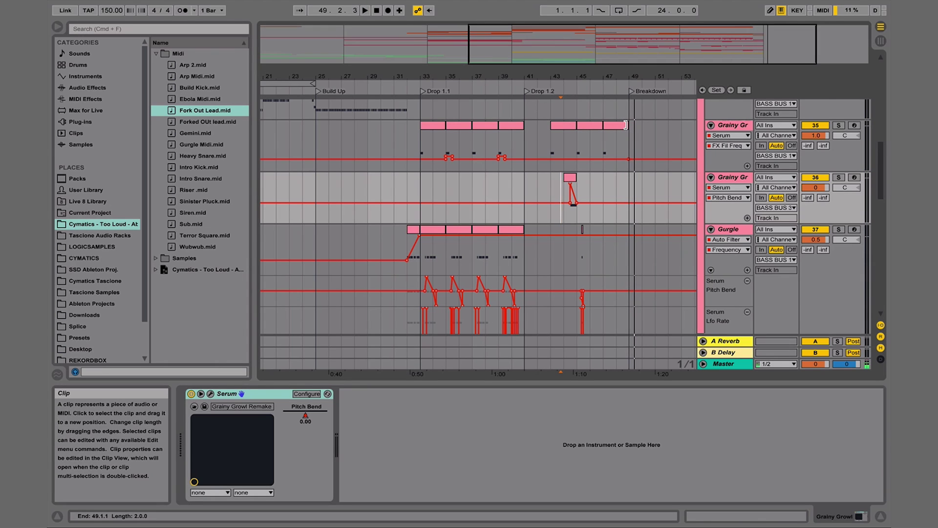
- Play the arrangement from the Build Up at 25.1.1 through the end of Drop 1.2
{"action": "scroll", "coordinate": [626, 125], "scroll_direction": "down", "scroll_amount": 10}
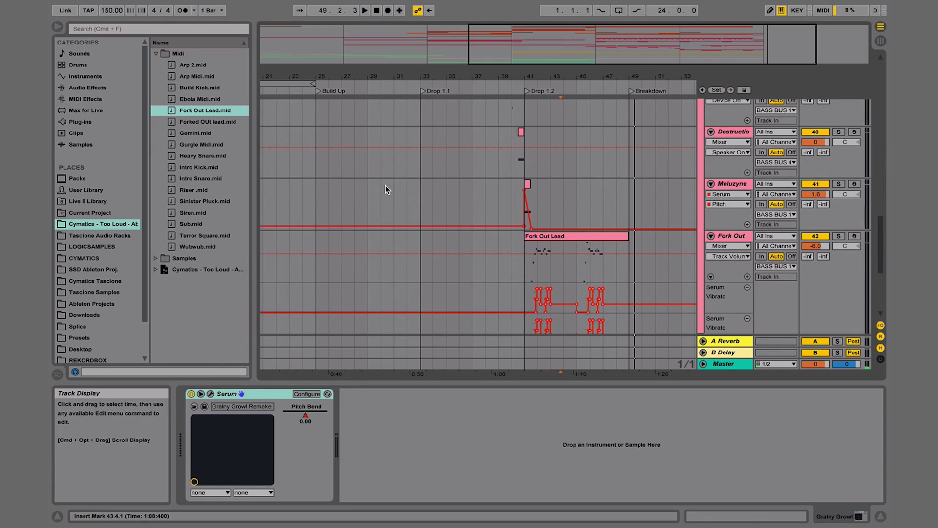
{"action": "left_click", "coordinate": [319, 186]}
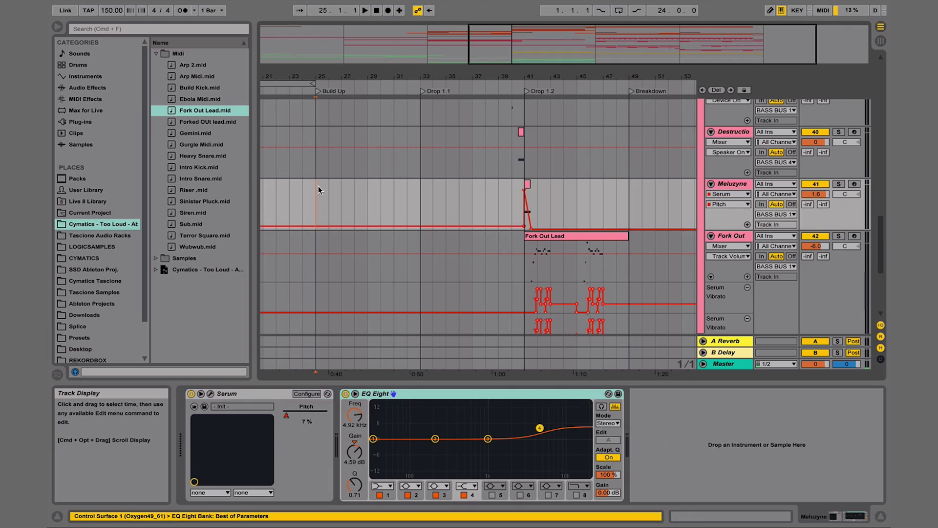
{"action": "key", "text": "space"}
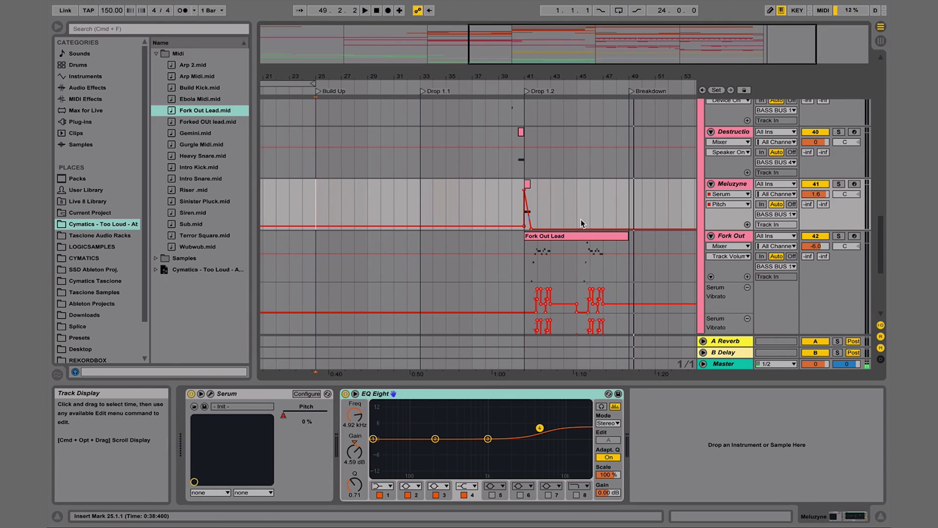
- Unfold the Sub group track and collapse the Multiband Dynamics folder in the User Library
{"action": "scroll", "coordinate": [580, 219], "scroll_direction": "up", "scroll_amount": 10}
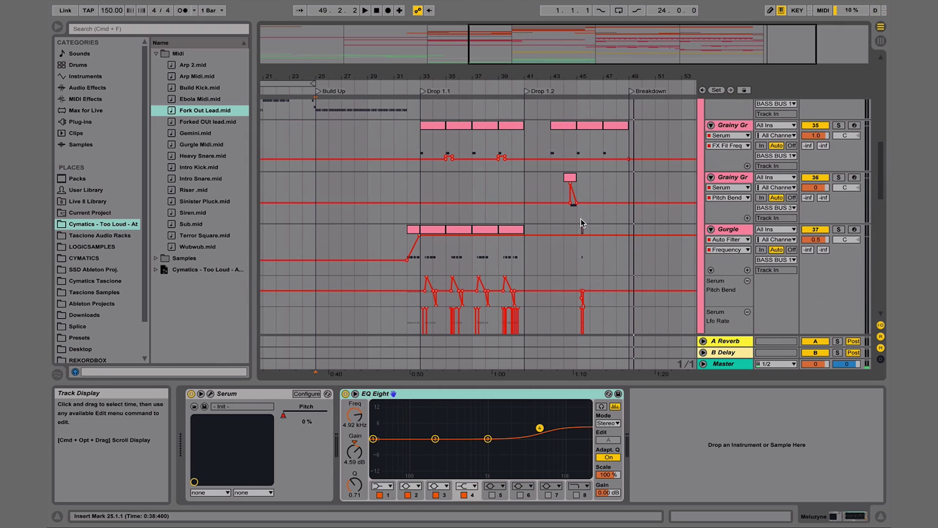
{"action": "scroll", "coordinate": [580, 218], "scroll_direction": "up", "scroll_amount": 8}
{"action": "scroll", "coordinate": [750, 187], "scroll_direction": "up", "scroll_amount": 9}
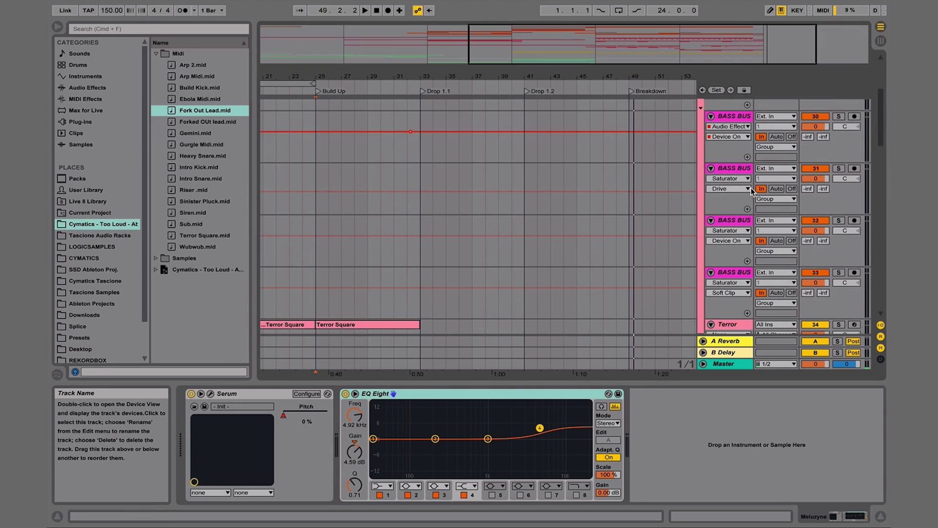
{"action": "scroll", "coordinate": [750, 186], "scroll_direction": "up", "scroll_amount": 4}
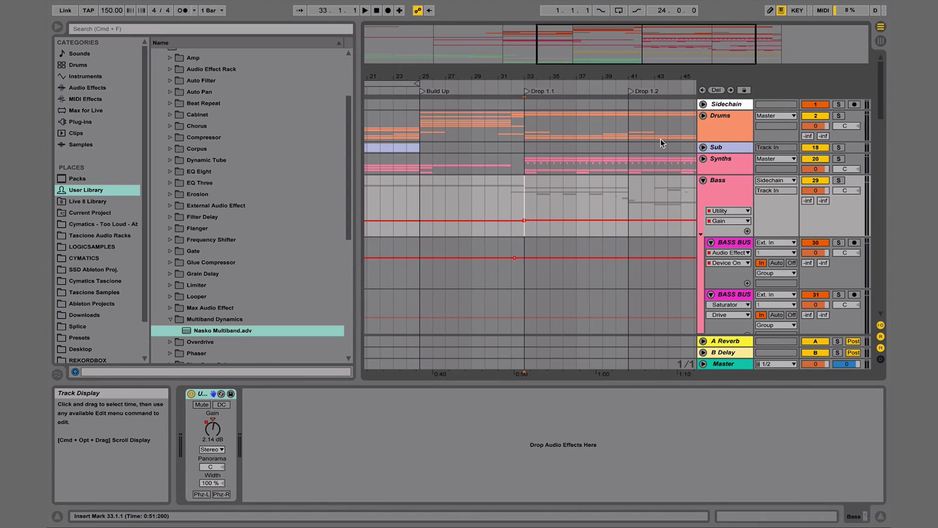
{"action": "left_click", "coordinate": [703, 147]}
{"action": "scroll", "coordinate": [580, 177], "scroll_direction": "right", "scroll_amount": 3}
{"action": "scroll", "coordinate": [580, 177], "scroll_direction": "down", "scroll_amount": 1}
{"action": "scroll", "coordinate": [580, 177], "scroll_direction": "right", "scroll_amount": 3}
{"action": "scroll", "coordinate": [580, 176], "scroll_direction": "down", "scroll_amount": 2}
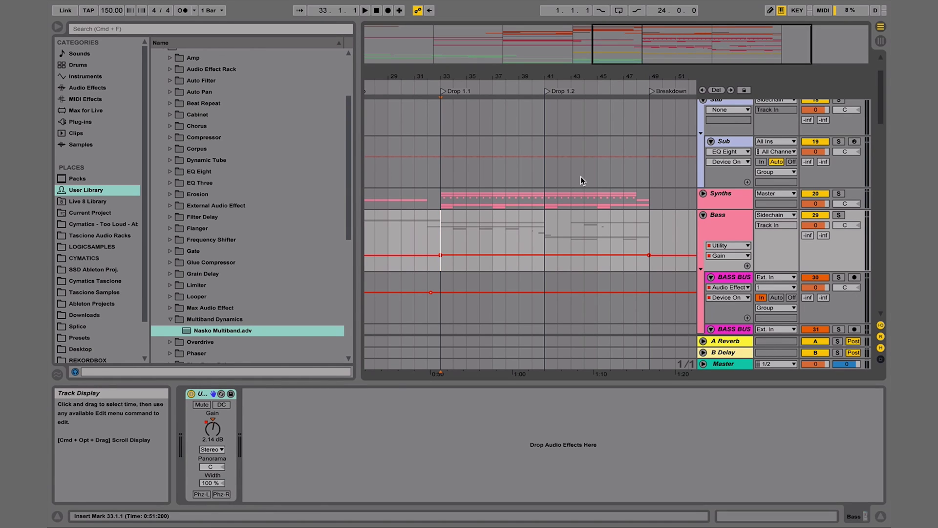
{"action": "left_click", "coordinate": [168, 317]}
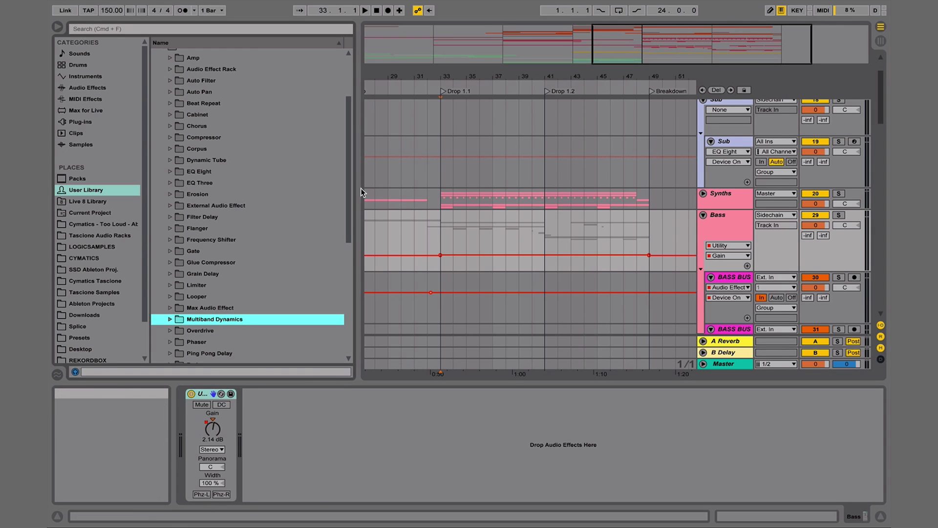
- Add Sub Drop Midi.mid from the Cymatics - Too Loud folder to the Sub track at 33.1.1 and show its notes
{"action": "left_click", "coordinate": [122, 224]}
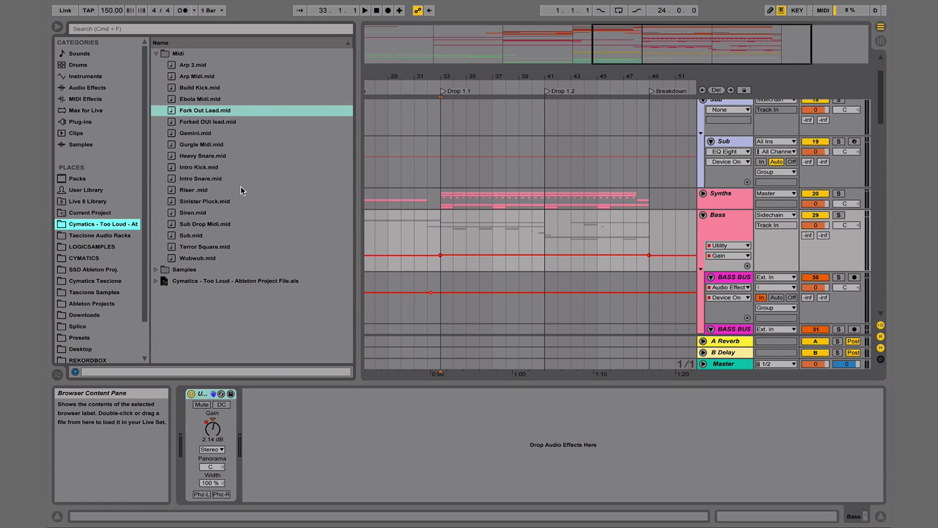
{"action": "left_click_drag", "start_coordinate": [193, 225], "coordinate": [438, 172]}
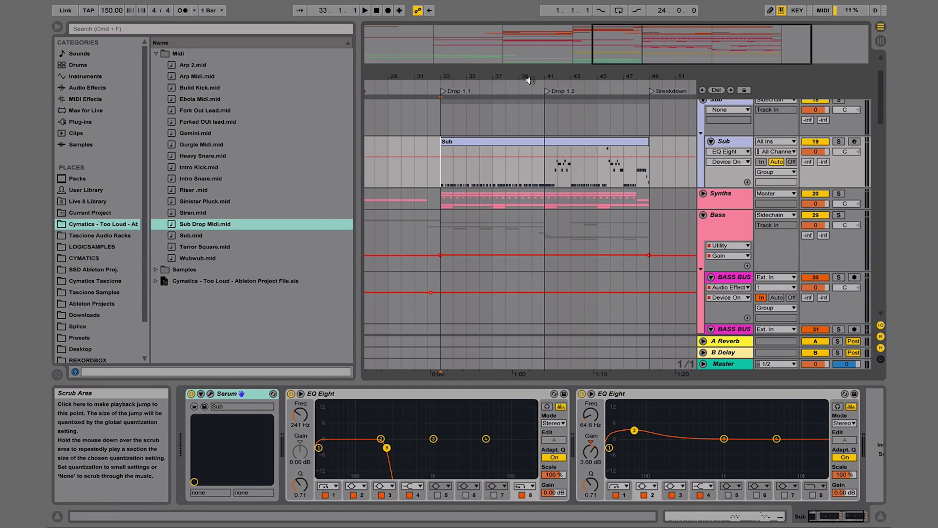
{"action": "left_click_drag", "start_coordinate": [535, 78], "coordinate": [452, 169]}
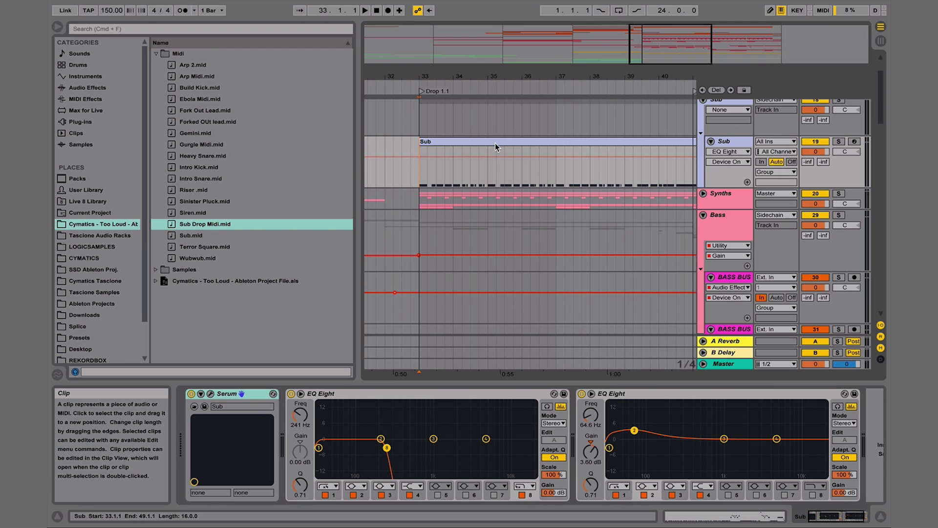
{"action": "double_click", "coordinate": [445, 145]}
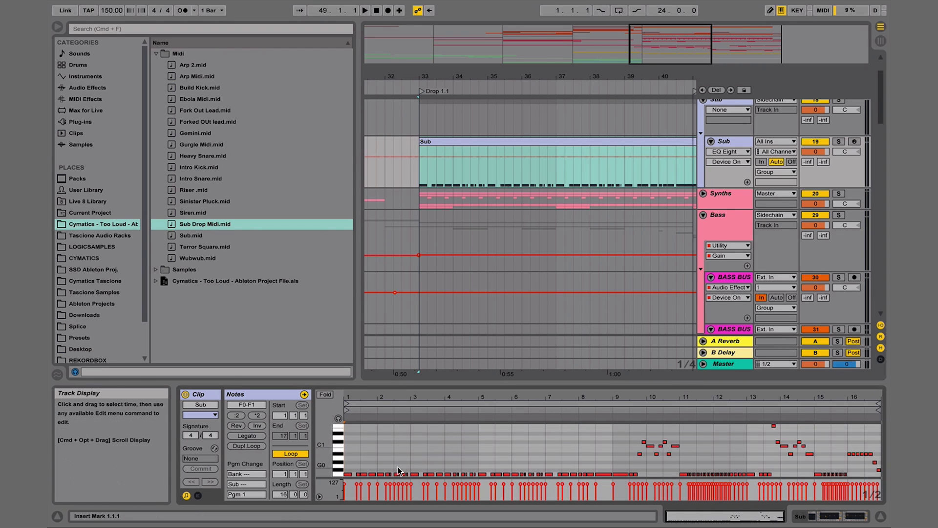
- Compare the new Sub clip in Drop 1.1 with the bass clips on the Gurgle and Ebola tracks
{"action": "left_click", "coordinate": [703, 193]}
{"action": "scroll", "coordinate": [546, 215], "scroll_direction": "down", "scroll_amount": 5}
{"action": "scroll", "coordinate": [547, 215], "scroll_direction": "up", "scroll_amount": 10}
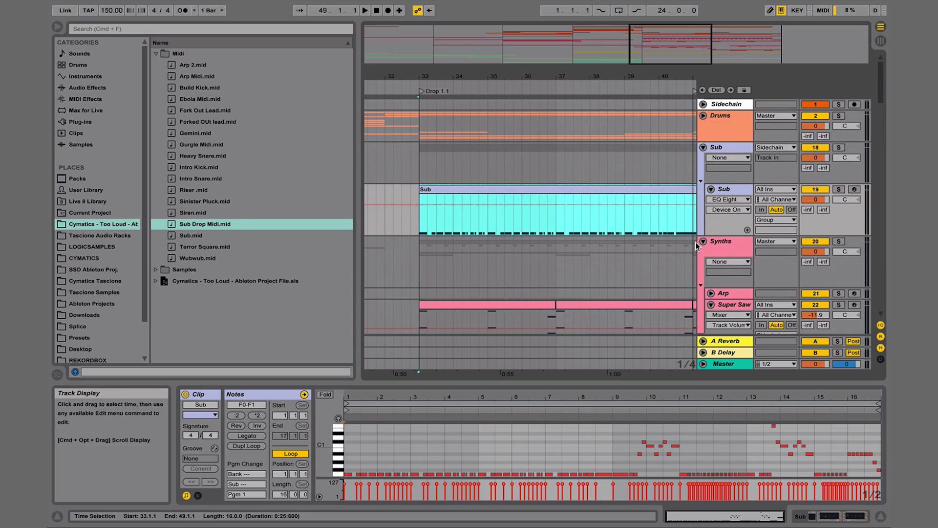
{"action": "left_click", "coordinate": [704, 242]}
{"action": "scroll", "coordinate": [702, 241], "scroll_direction": "down", "scroll_amount": 10}
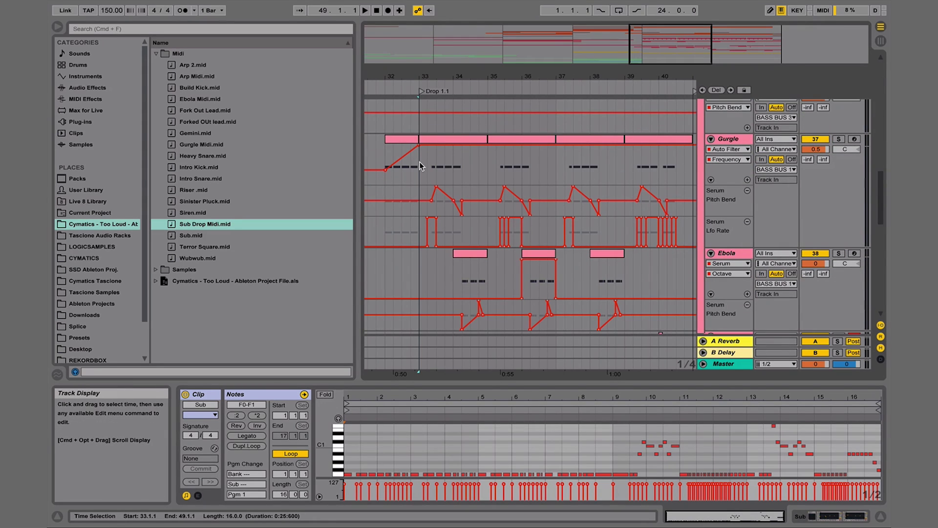
{"action": "scroll", "coordinate": [419, 162], "scroll_direction": "up", "scroll_amount": 10}
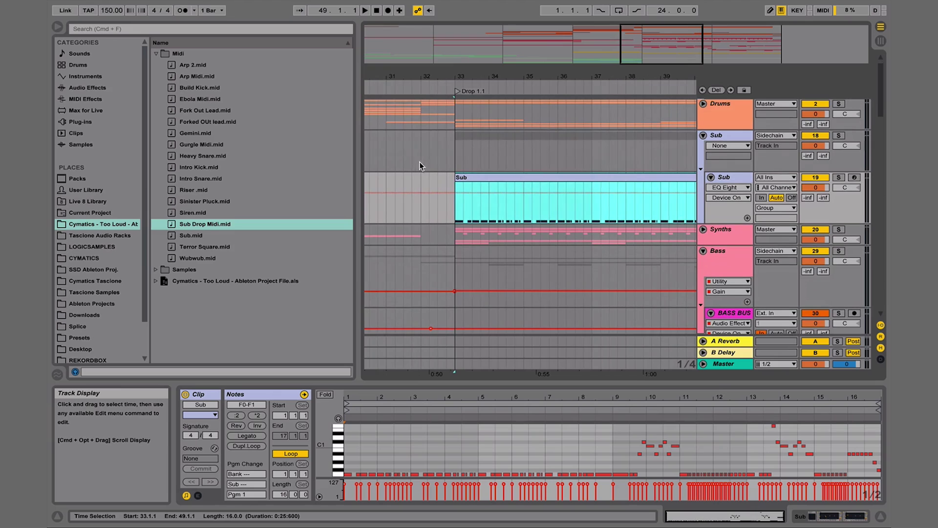
- Split the Sub clip at 41.1.1, where Drop 1.2 begins
{"action": "left_click", "coordinate": [450, 212]}
{"action": "scroll", "coordinate": [450, 212], "scroll_direction": "right", "scroll_amount": 5}
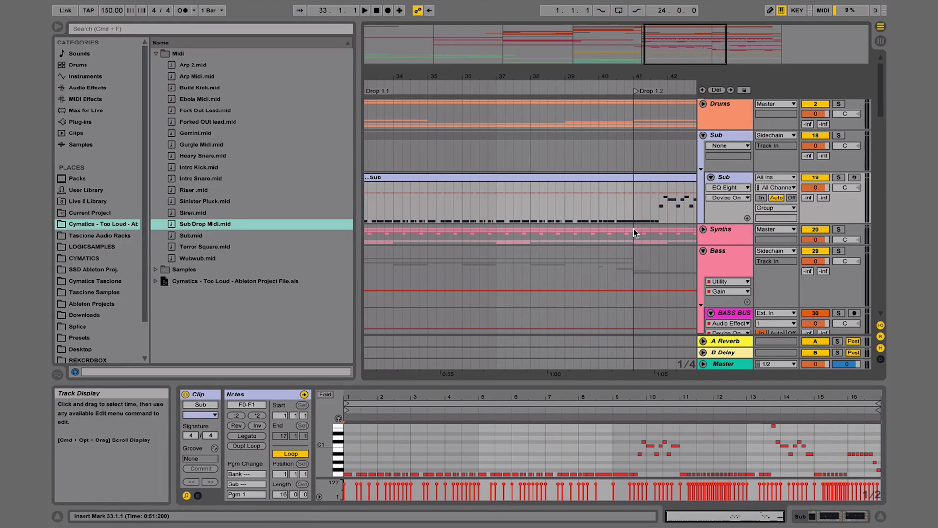
{"action": "key", "text": "super+e"}
{"action": "scroll", "coordinate": [634, 213], "scroll_direction": "right", "scroll_amount": 3}
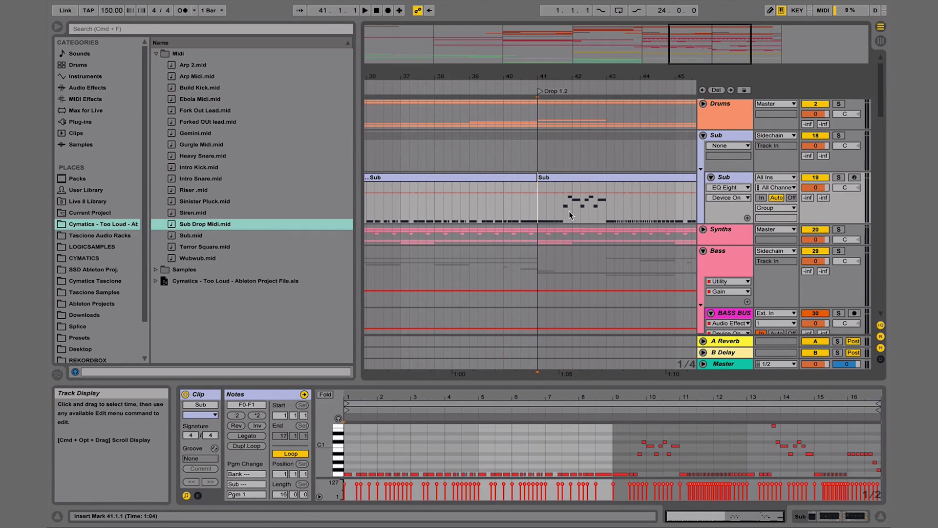
- Compare the Sub notes from 41.4.1 with the Fork Out Lead clip and review the Sub notes of Drop 1.1
{"action": "left_click", "coordinate": [562, 210]}
{"action": "scroll", "coordinate": [561, 209], "scroll_direction": "right", "scroll_amount": 2}
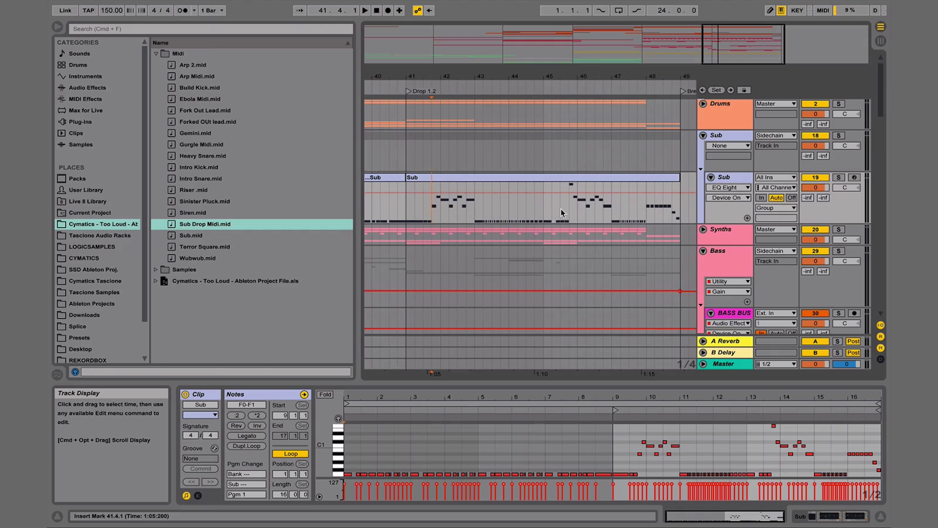
{"action": "scroll", "coordinate": [560, 209], "scroll_direction": "down", "scroll_amount": 5}
{"action": "scroll", "coordinate": [561, 210], "scroll_direction": "down", "scroll_amount": 6}
{"action": "scroll", "coordinate": [560, 209], "scroll_direction": "right", "scroll_amount": 3}
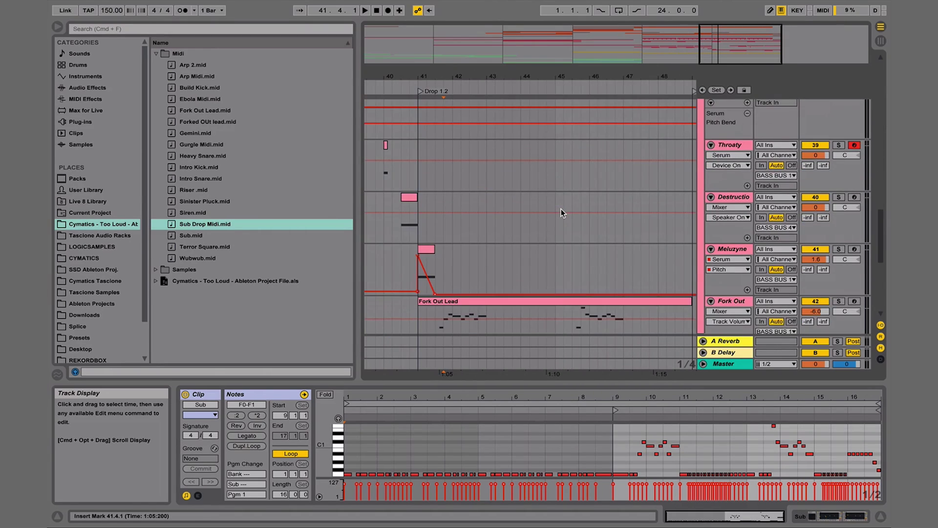
{"action": "scroll", "coordinate": [439, 271], "scroll_direction": "up", "scroll_amount": 10}
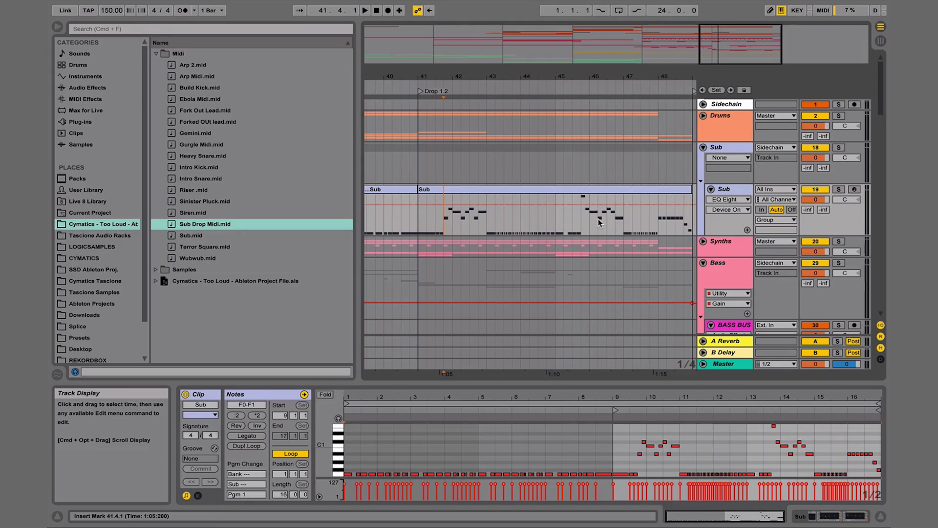
{"action": "scroll", "coordinate": [579, 216], "scroll_direction": "left", "scroll_amount": 6}
{"action": "double_click", "coordinate": [579, 216]}
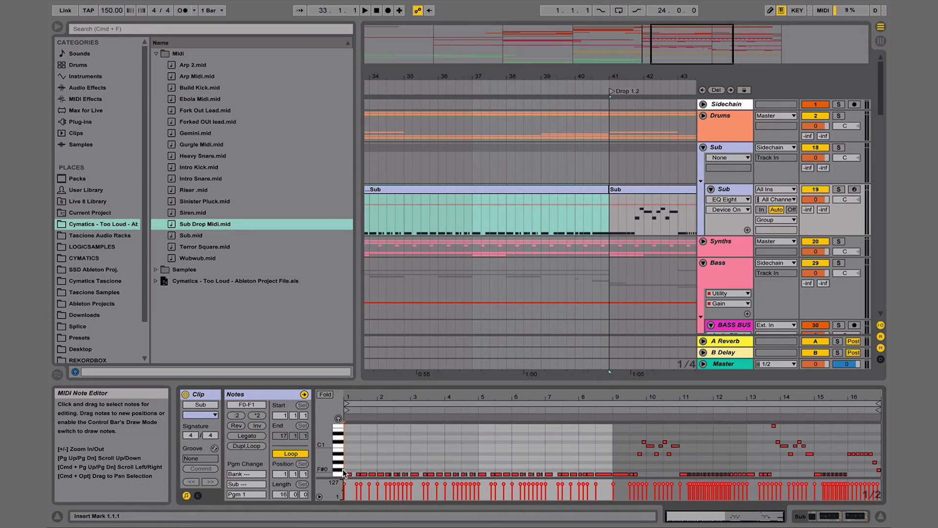
{"action": "scroll", "coordinate": [444, 234], "scroll_direction": "left", "scroll_amount": 2}
{"action": "left_click", "coordinate": [409, 223]}
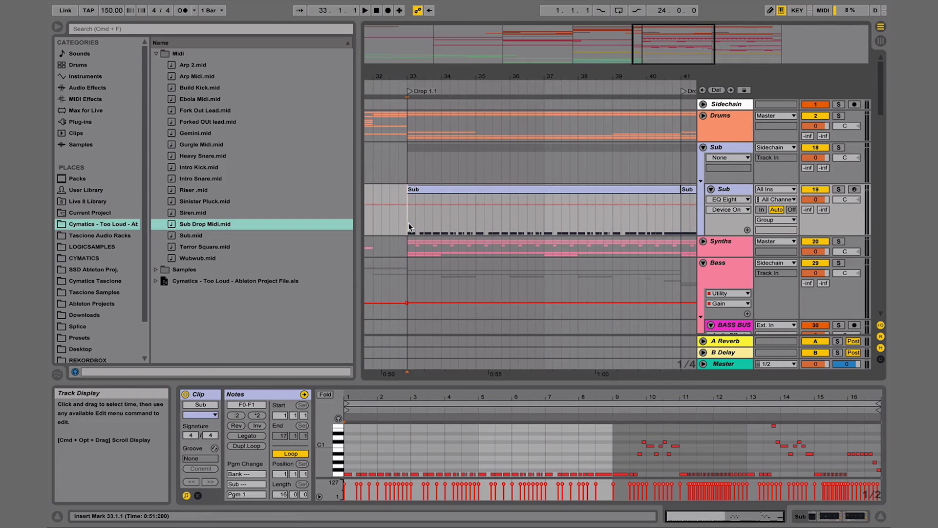
{"action": "scroll", "coordinate": [408, 224], "scroll_direction": "right", "scroll_amount": 5}
{"action": "scroll", "coordinate": [409, 224], "scroll_direction": "right", "scroll_amount": 1}
{"action": "left_click", "coordinate": [512, 219]}
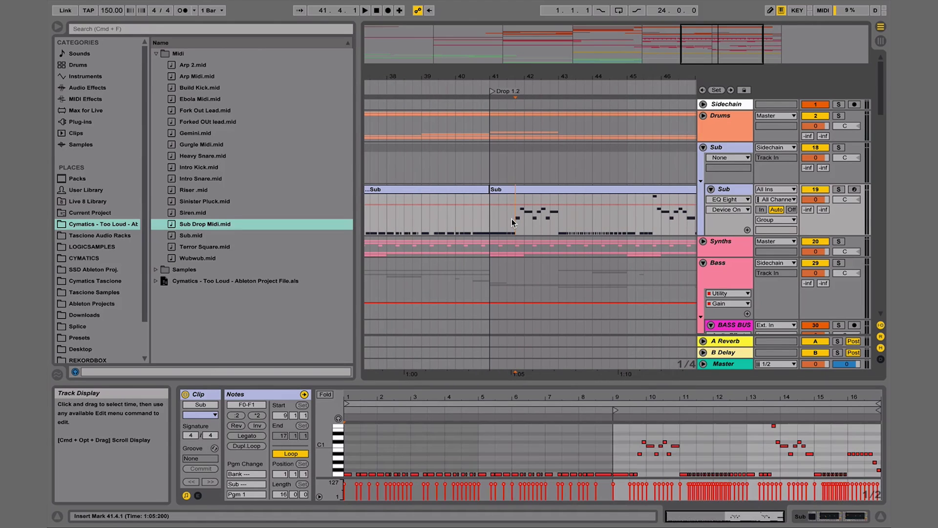
{"action": "scroll", "coordinate": [546, 213], "scroll_direction": "left", "scroll_amount": 3}
{"action": "scroll", "coordinate": [546, 217], "scroll_direction": "left", "scroll_amount": 5}
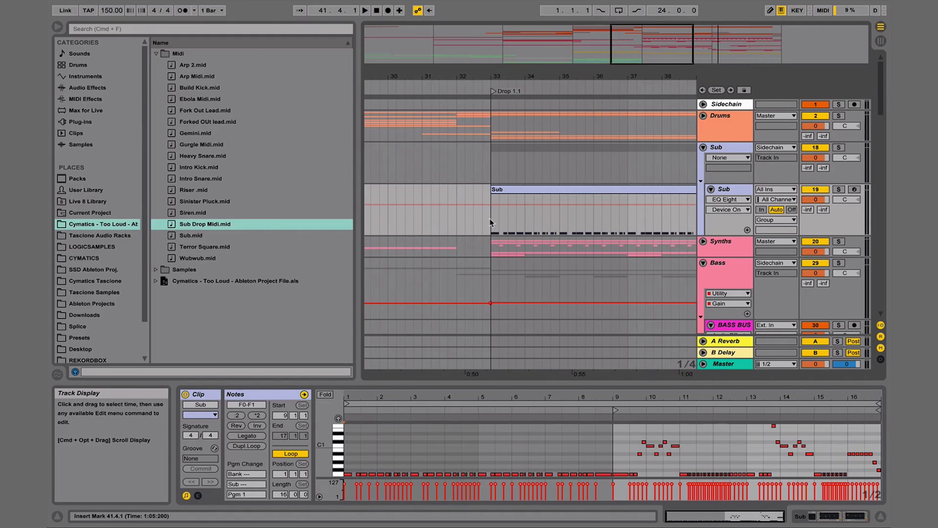
- Play the arrangement from 32.1.1 to 47.1.1 and inspect the Sub track's Serum patch during playback
{"action": "left_click", "coordinate": [454, 227]}
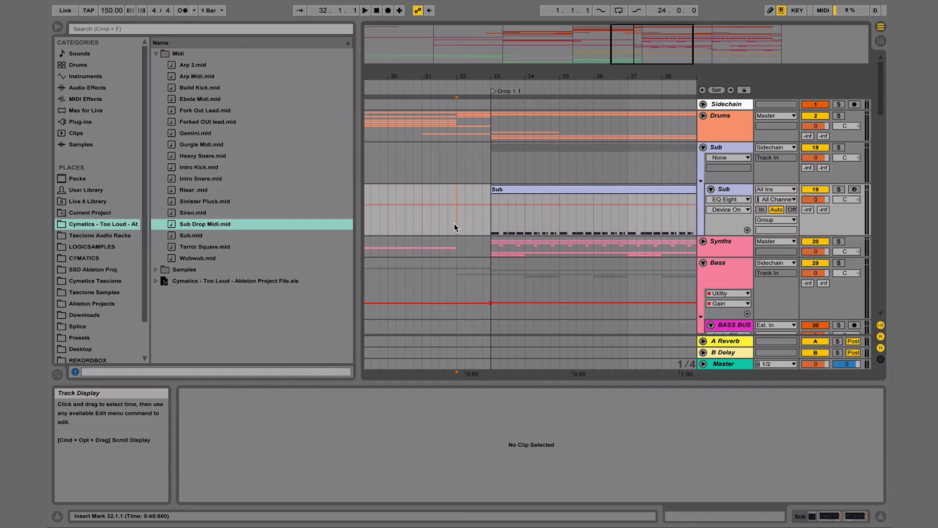
{"action": "key", "text": "space"}
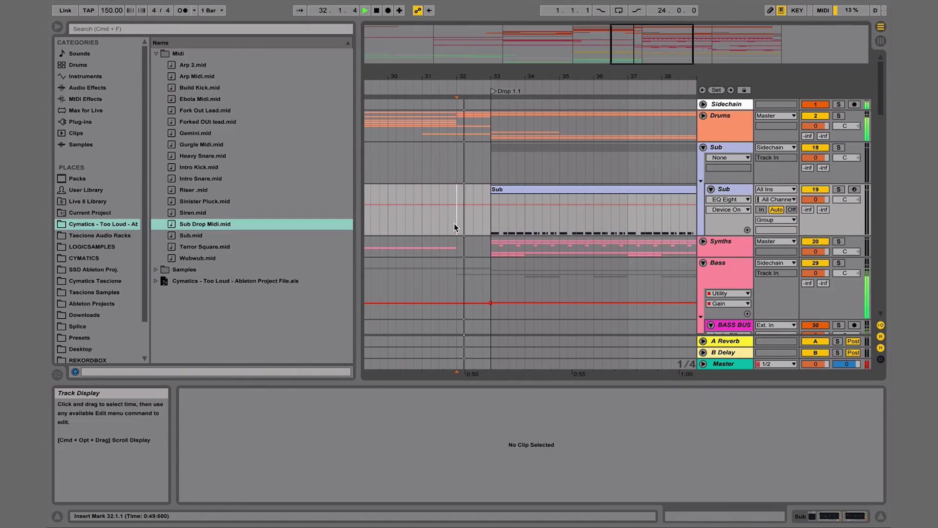
{"action": "double_click", "coordinate": [725, 190]}
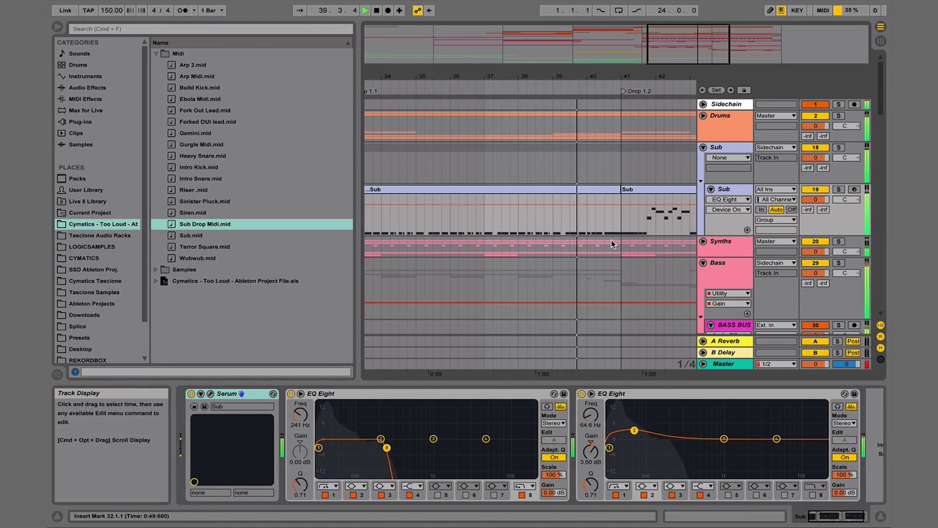
{"action": "left_click", "coordinate": [208, 395]}
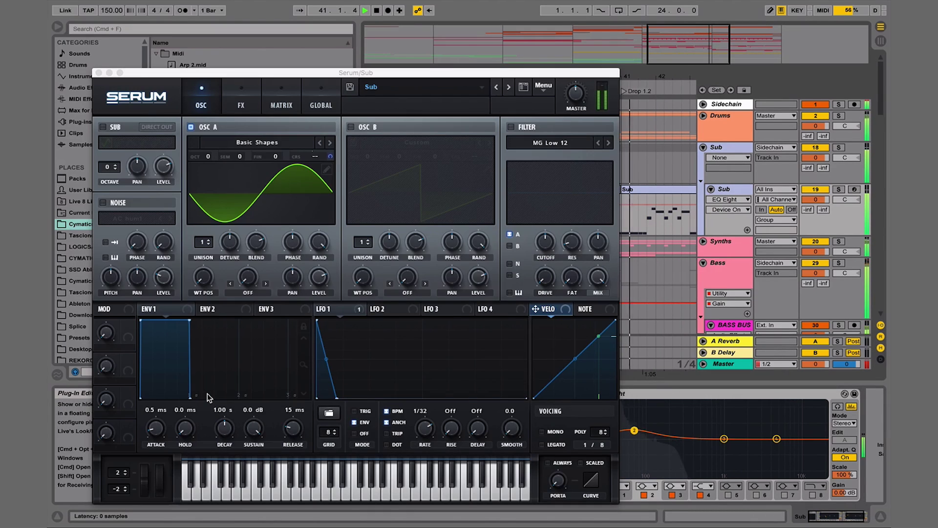
{"action": "left_click", "coordinate": [98, 72]}
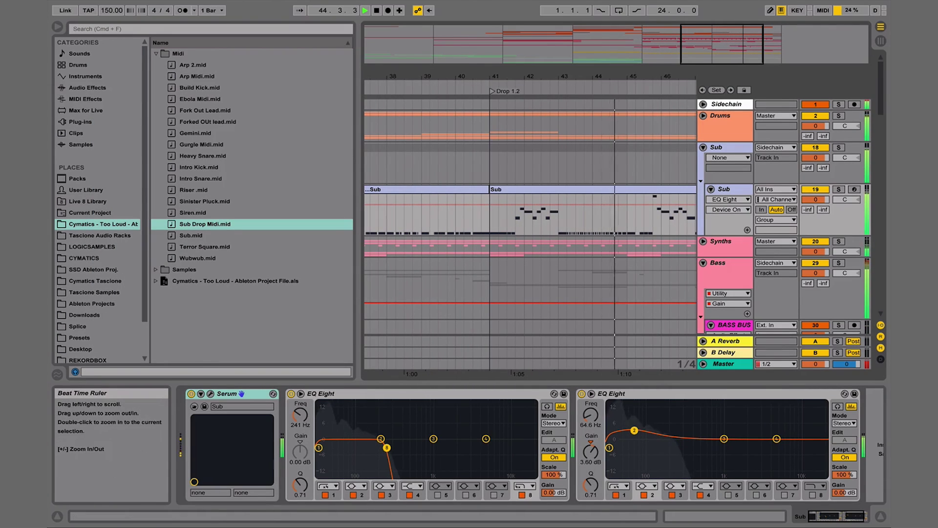
{"action": "left_click_drag", "start_coordinate": [641, 78], "coordinate": [576, 78]}
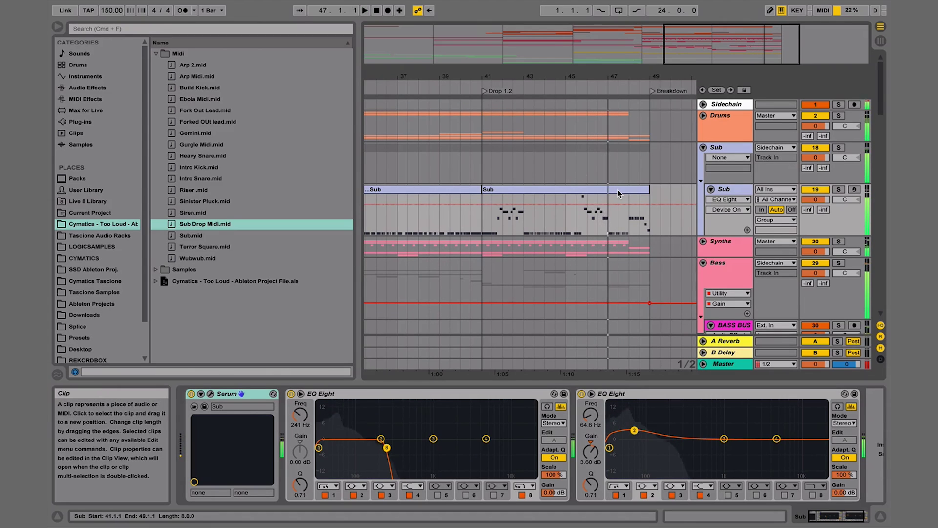
- Duplicate the compressor fed by Intro Snares at the end of the Sidechain track's device chain
{"action": "scroll", "coordinate": [617, 189], "scroll_direction": "left", "scroll_amount": 6}
{"action": "scroll", "coordinate": [617, 189], "scroll_direction": "down", "scroll_amount": 1}
{"action": "scroll", "coordinate": [617, 189], "scroll_direction": "up", "scroll_amount": 1}
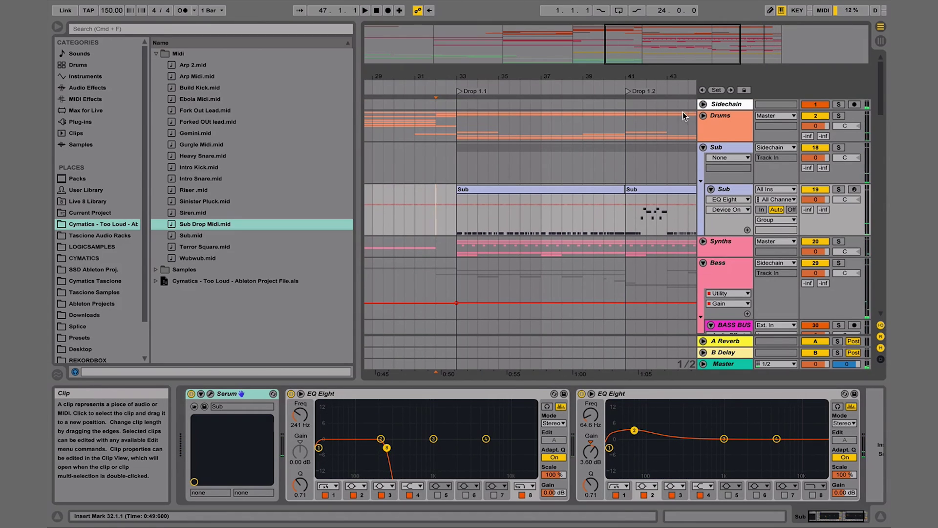
{"action": "left_click", "coordinate": [714, 105]}
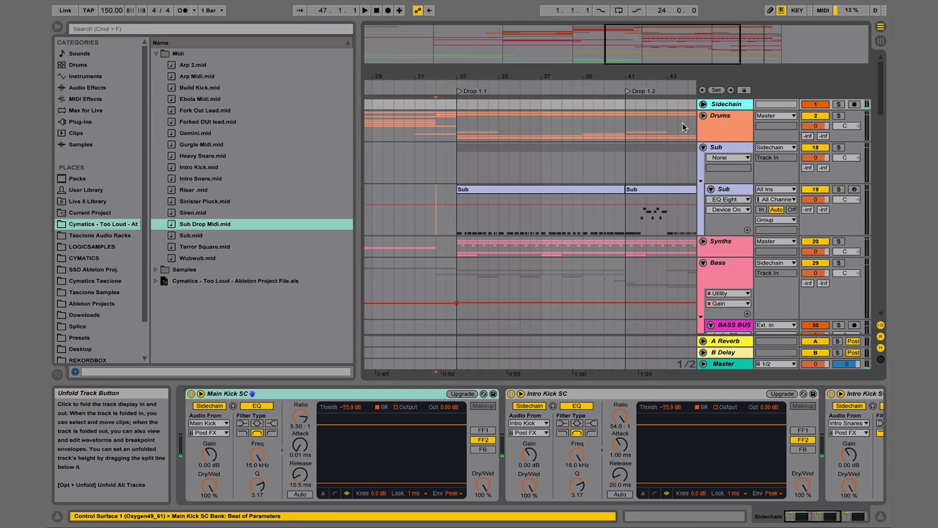
{"action": "key", "text": "Delete"}
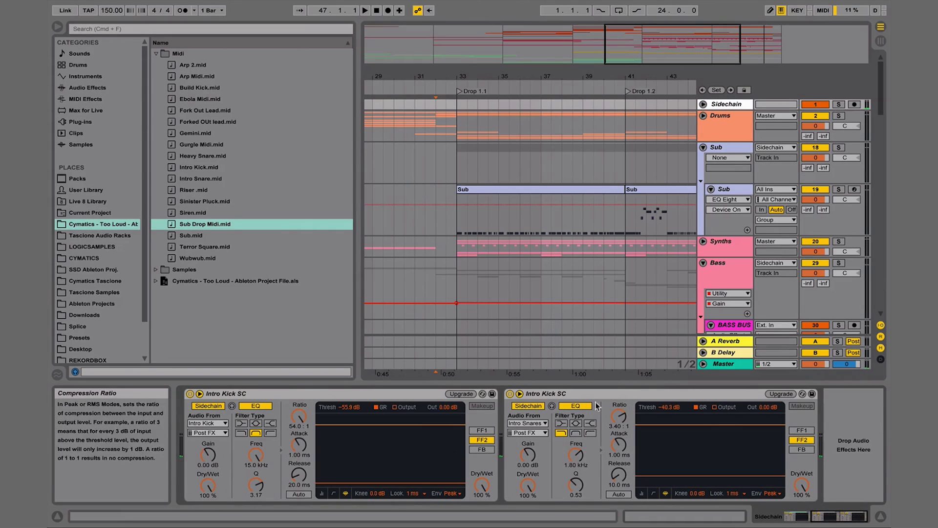
{"action": "left_click", "coordinate": [570, 393]}
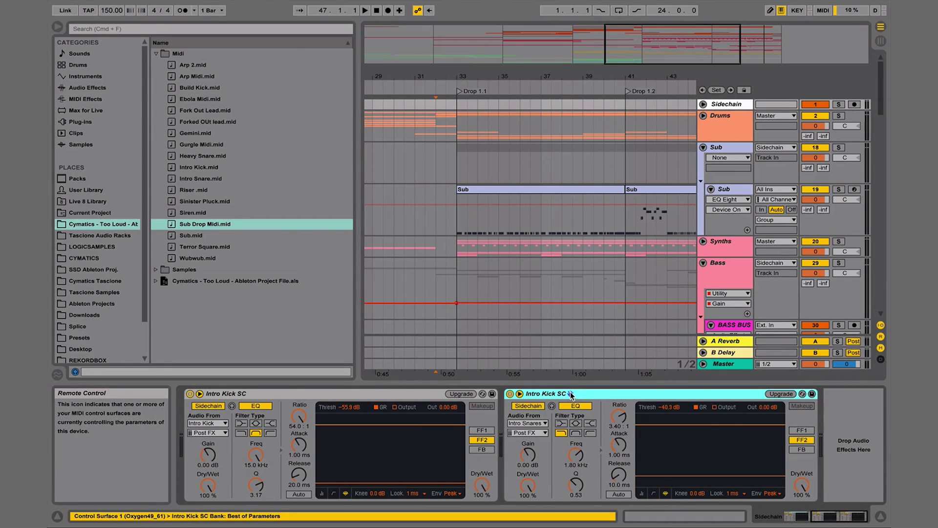
{"action": "key", "text": "super+d"}
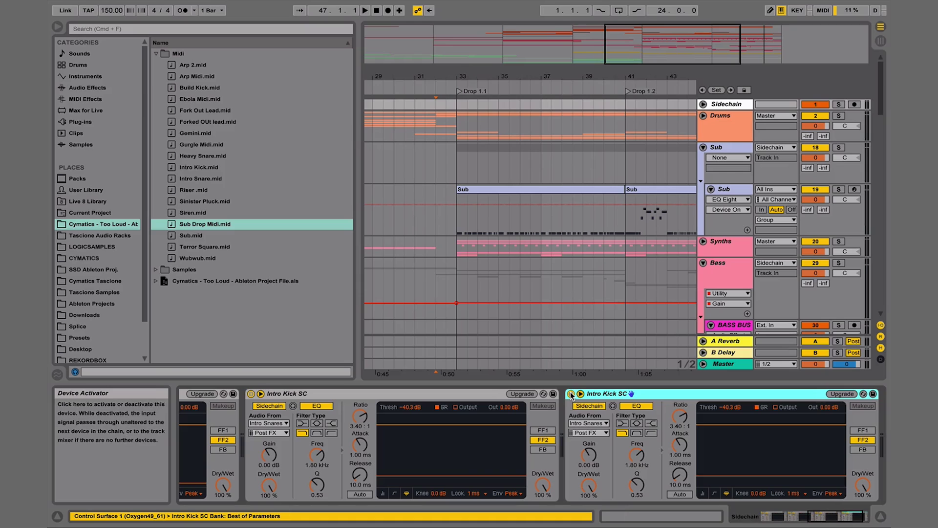
- Unfold the Drums group and its Main Snare track, and set the duplicated compressor's sidechain source to Main Snare
{"action": "scroll", "coordinate": [635, 276], "scroll_direction": "down", "scroll_amount": 4}
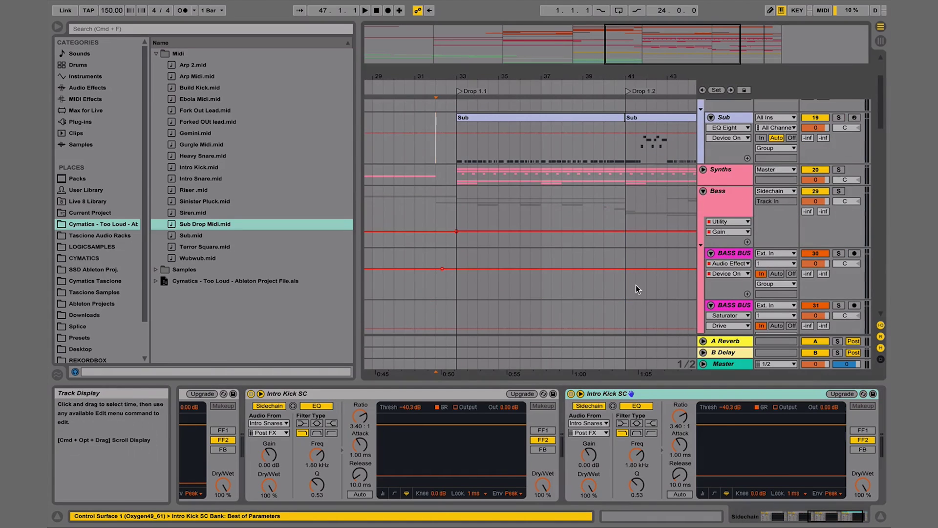
{"action": "scroll", "coordinate": [635, 285], "scroll_direction": "up", "scroll_amount": 4}
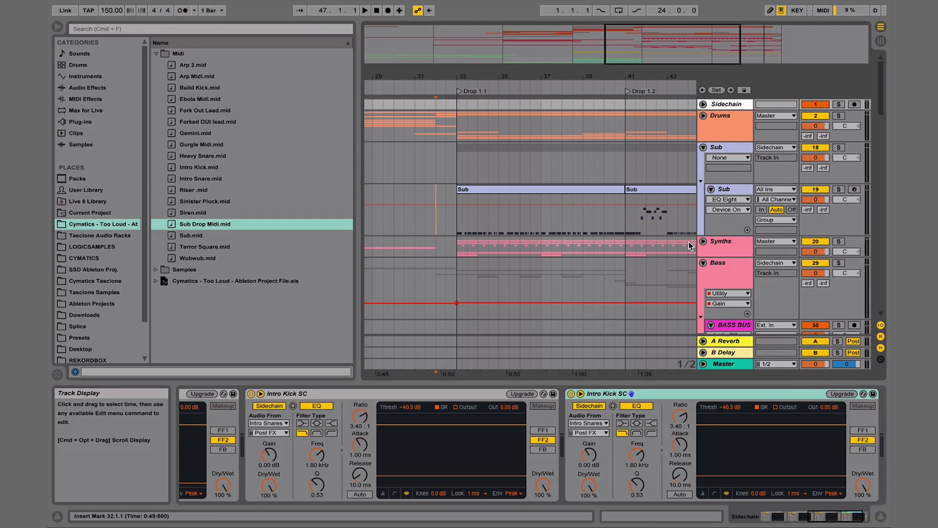
{"action": "left_click", "coordinate": [702, 104]}
{"action": "left_click", "coordinate": [703, 103]}
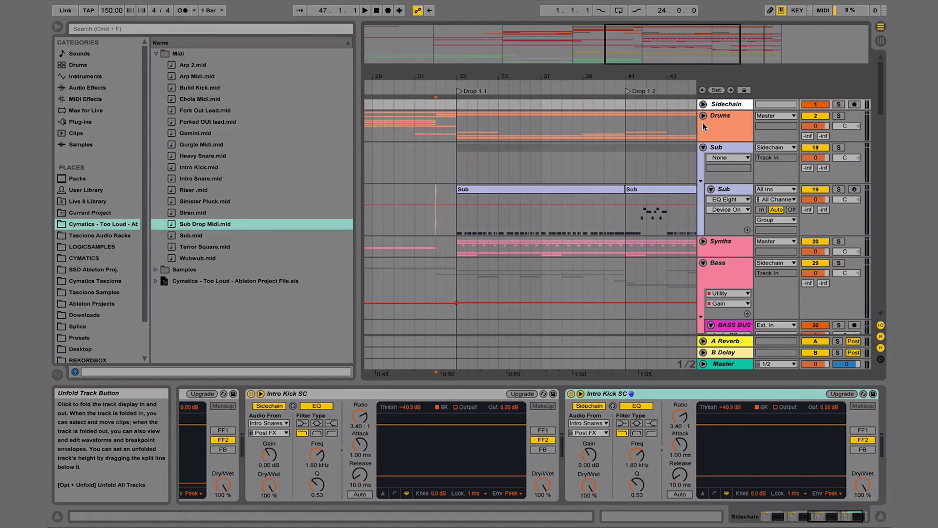
{"action": "left_click", "coordinate": [704, 116]}
{"action": "left_click", "coordinate": [711, 190]}
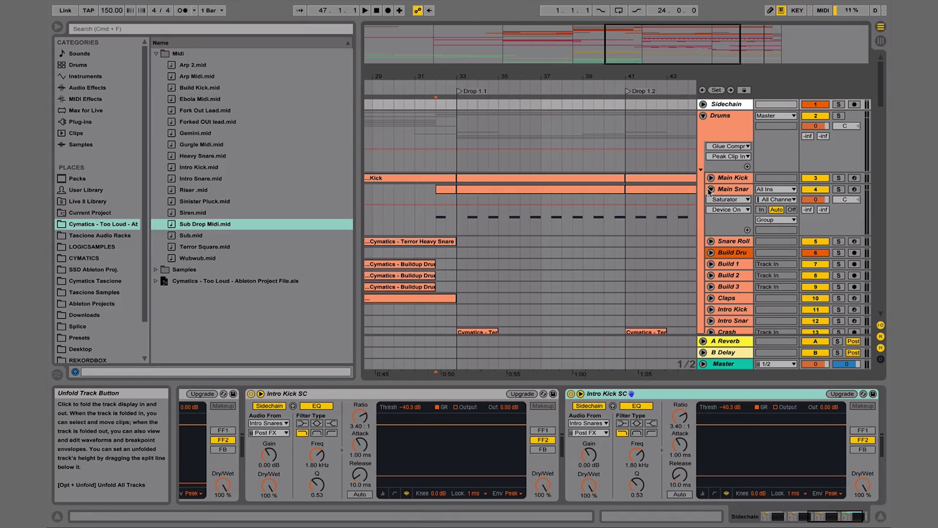
{"action": "left_click", "coordinate": [731, 189]}
{"action": "left_click", "coordinate": [727, 104]}
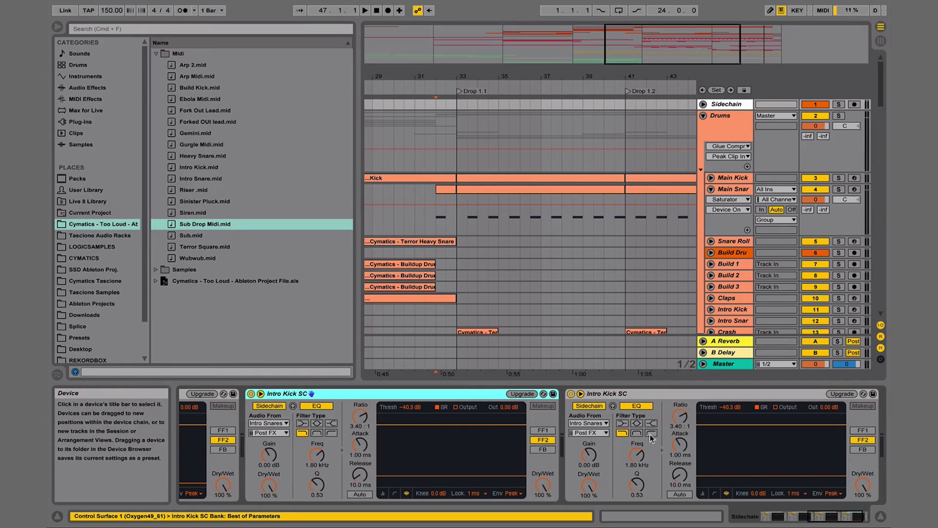
{"action": "left_click", "coordinate": [587, 424]}
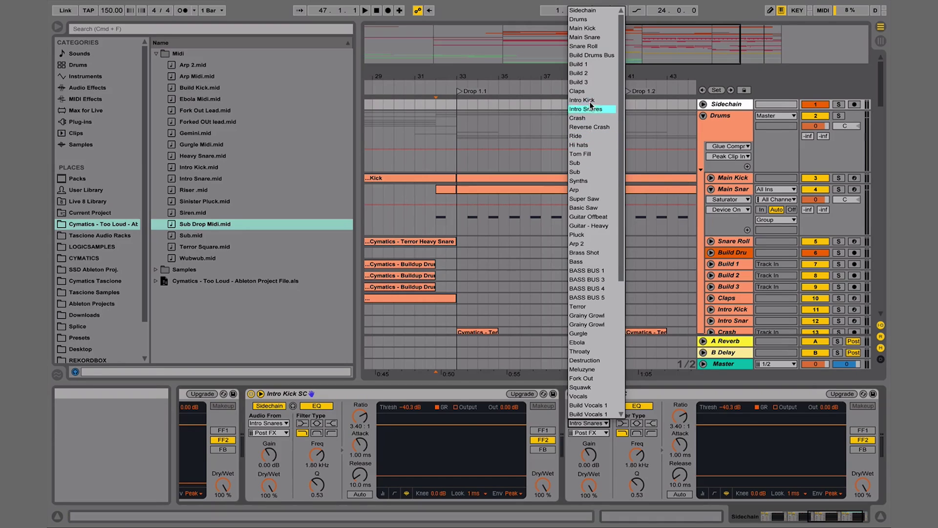
{"action": "left_click", "coordinate": [588, 37]}
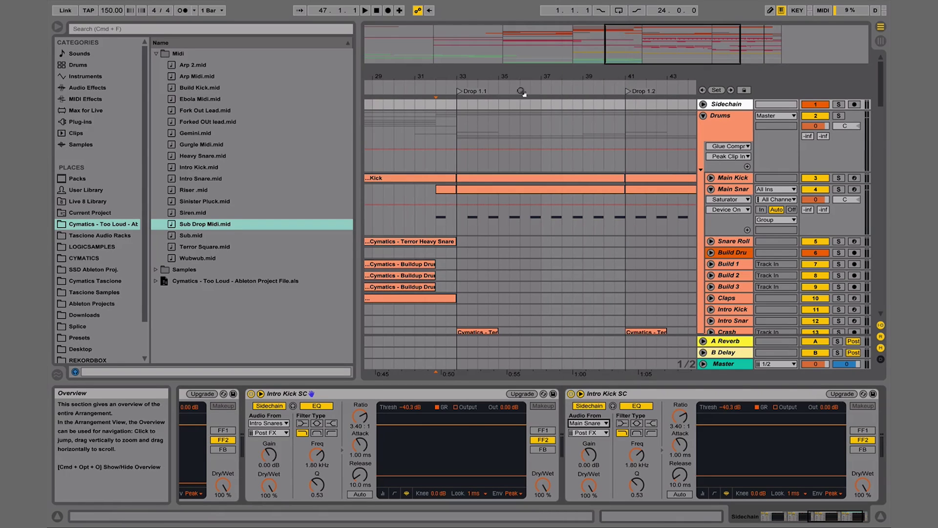
{"action": "left_click", "coordinate": [459, 124]}
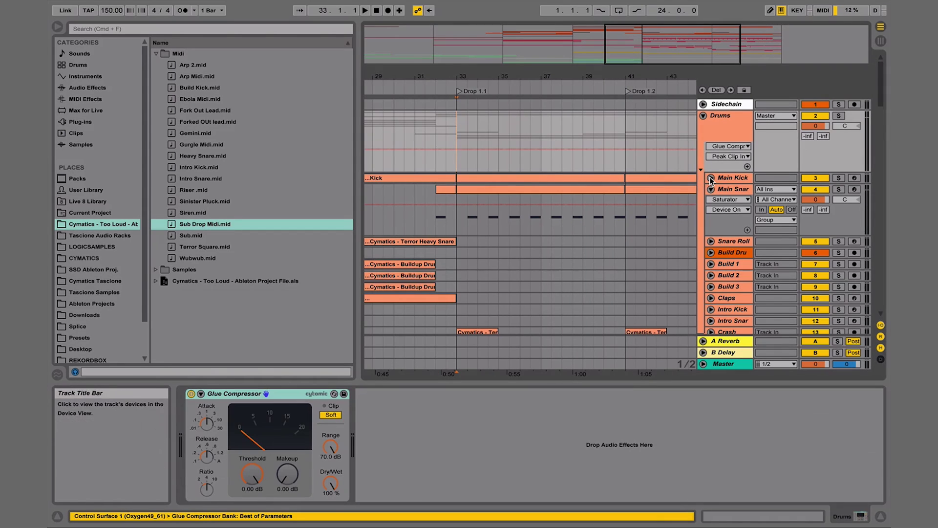
- Play Drop 1.1 and watch the gain reduction of the Sidechain track's compressor fed by Main Snare
{"action": "key", "text": "space"}
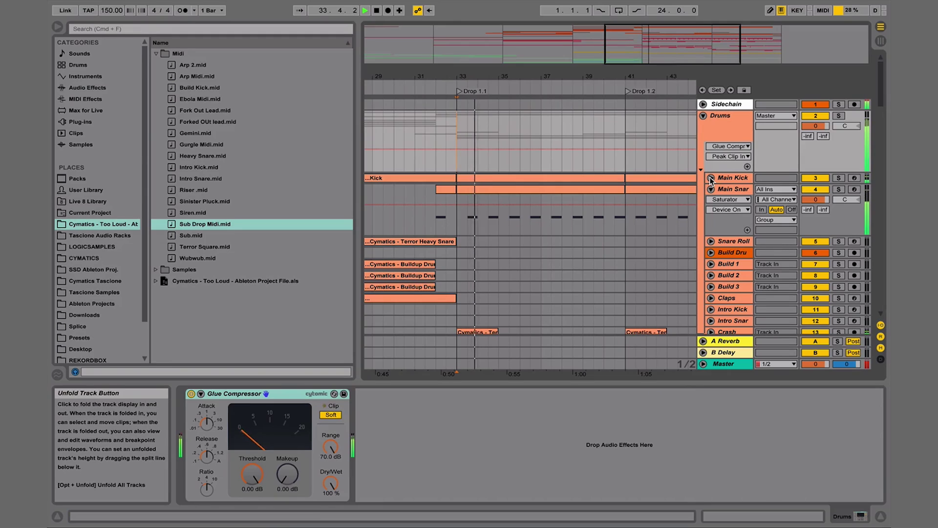
{"action": "left_click", "coordinate": [721, 105]}
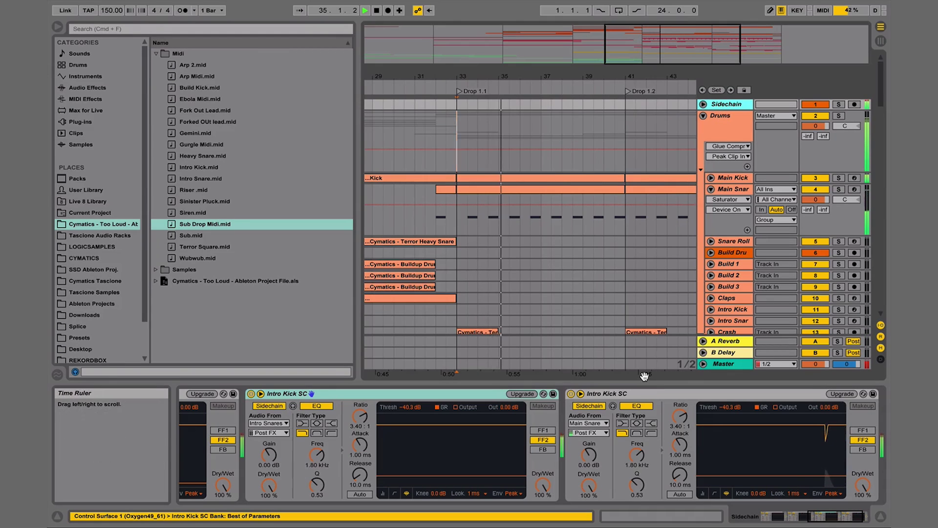
{"action": "key", "text": "space"}
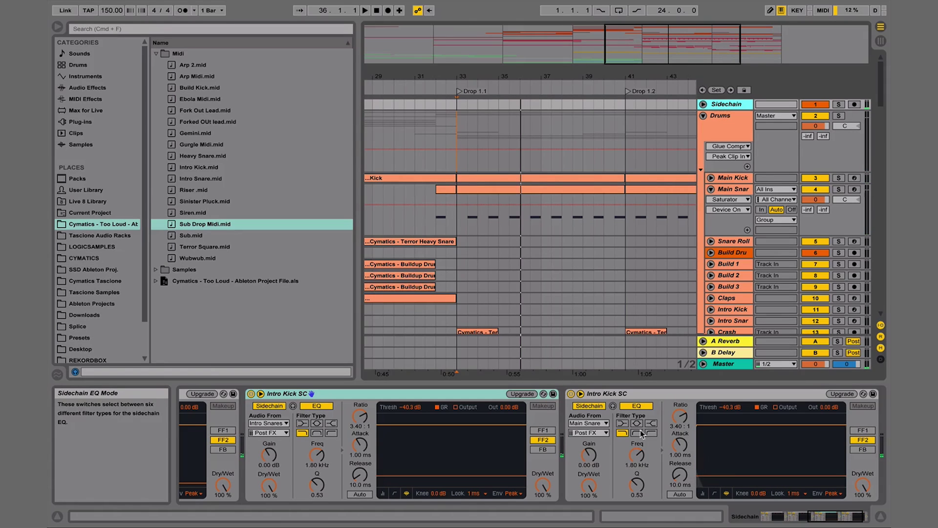
- Compare with the Main Kick compressor and set the Main Snare compressor's sidechain EQ to band-pass at 15.0 kHz
{"action": "scroll", "coordinate": [636, 441], "scroll_direction": "left", "scroll_amount": 5}
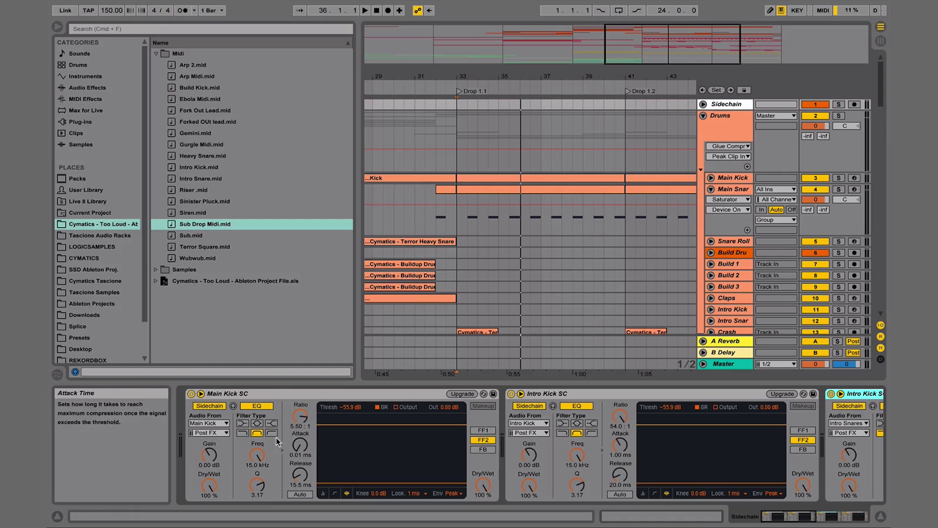
{"action": "scroll", "coordinate": [257, 431], "scroll_direction": "right", "scroll_amount": 5}
{"action": "left_click", "coordinate": [581, 432]}
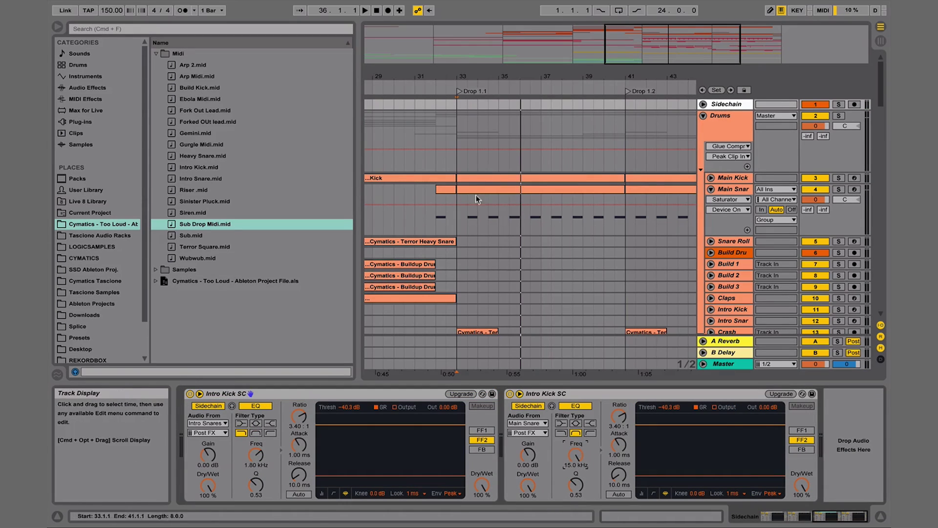
- Replay the drop from 33.1.1 and adjust the Main Snare compressor's threshold to -27.8 dB
{"action": "left_click", "coordinate": [459, 217]}
{"action": "key", "text": "space"}
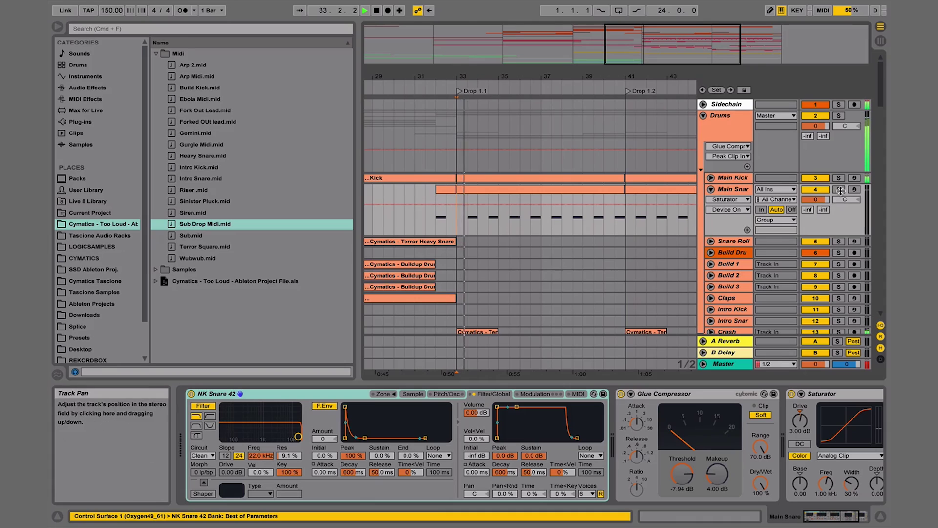
{"action": "left_click", "coordinate": [717, 123]}
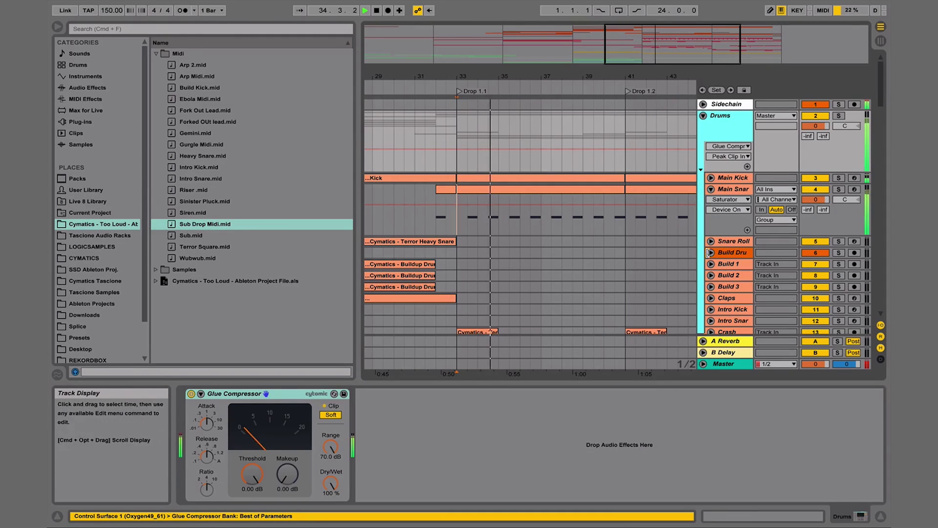
{"action": "left_click", "coordinate": [723, 104]}
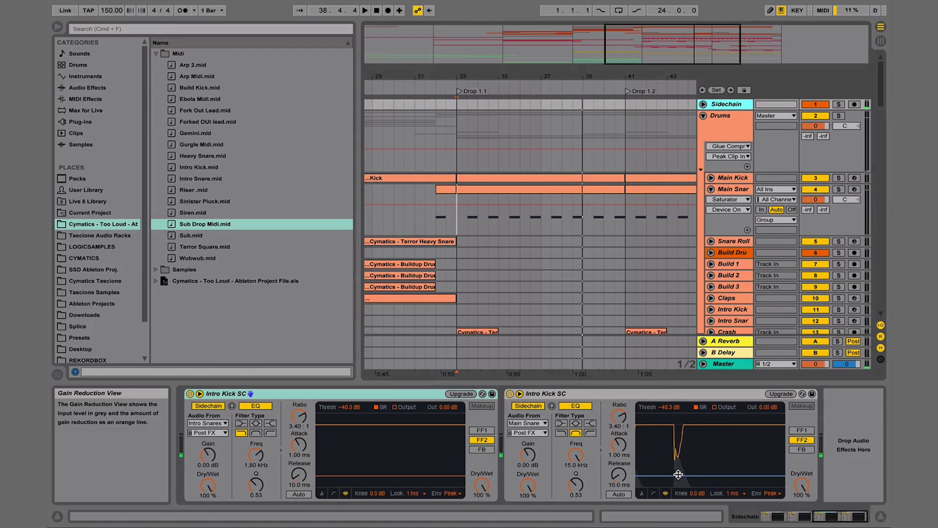
{"action": "left_click_drag", "start_coordinate": [678, 474], "coordinate": [678, 449]}
{"action": "key", "text": "space"}
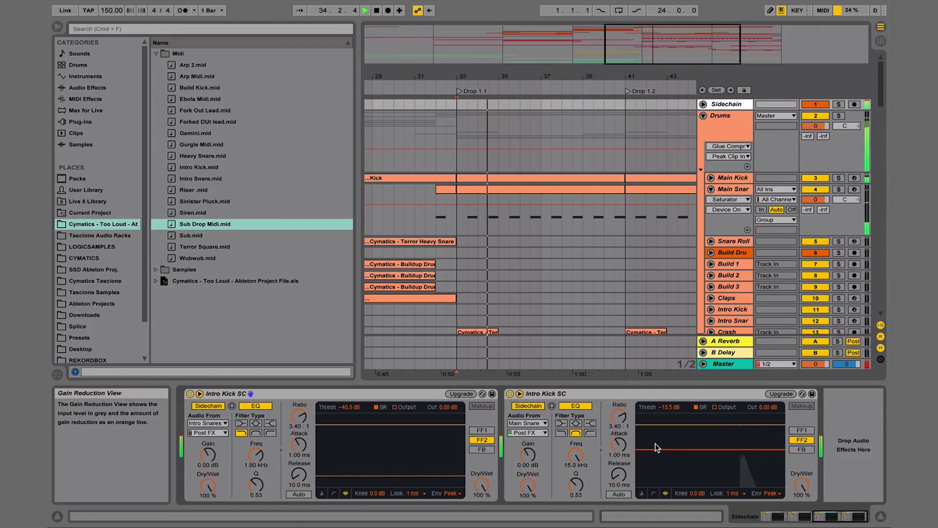
{"action": "left_click_drag", "start_coordinate": [656, 447], "coordinate": [656, 467]}
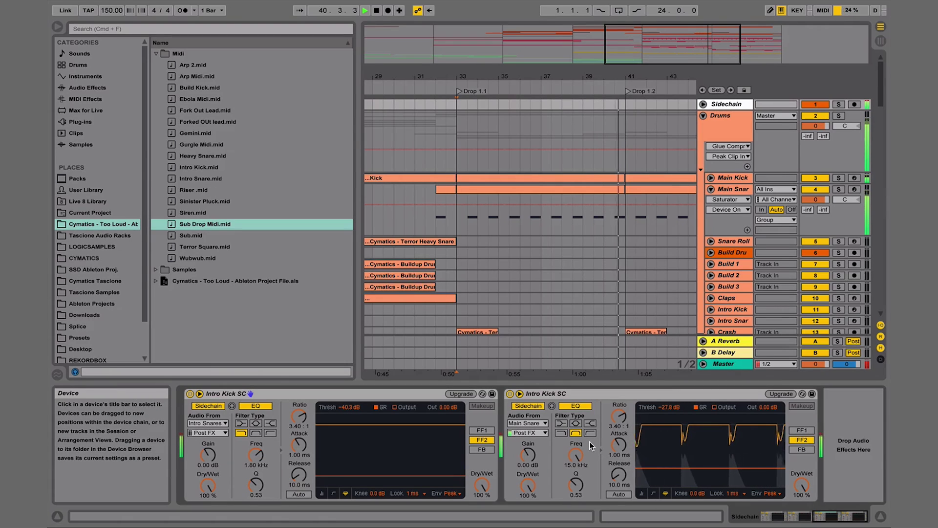
- Set the Main Snare compressor's sidechain EQ to low-pass at 30.0 Hz, with threshold -64.4 dB and attack 0.05 ms
{"action": "left_click", "coordinate": [562, 433]}
{"action": "key", "text": "space"}
{"action": "key", "text": "space"}
{"action": "left_click_drag", "start_coordinate": [576, 455], "coordinate": [576, 518]}
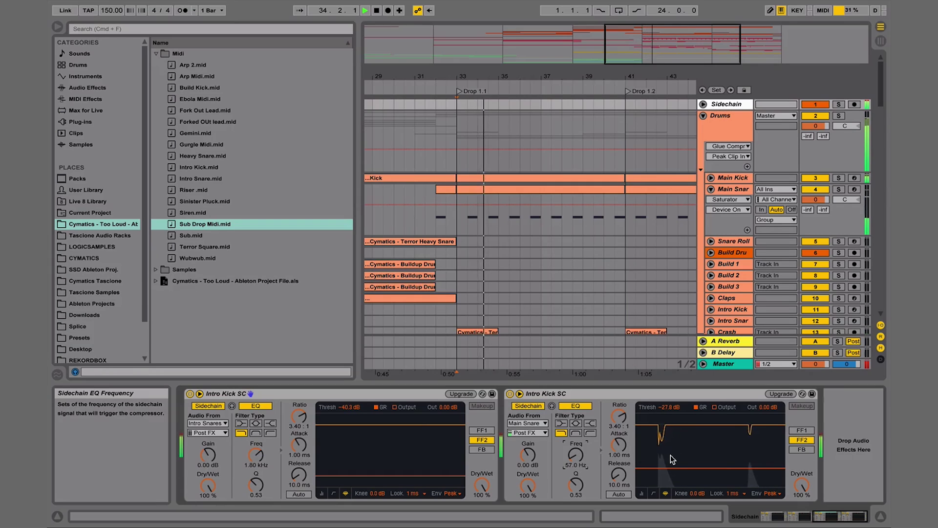
{"action": "left_click_drag", "start_coordinate": [673, 467], "coordinate": [674, 485]}
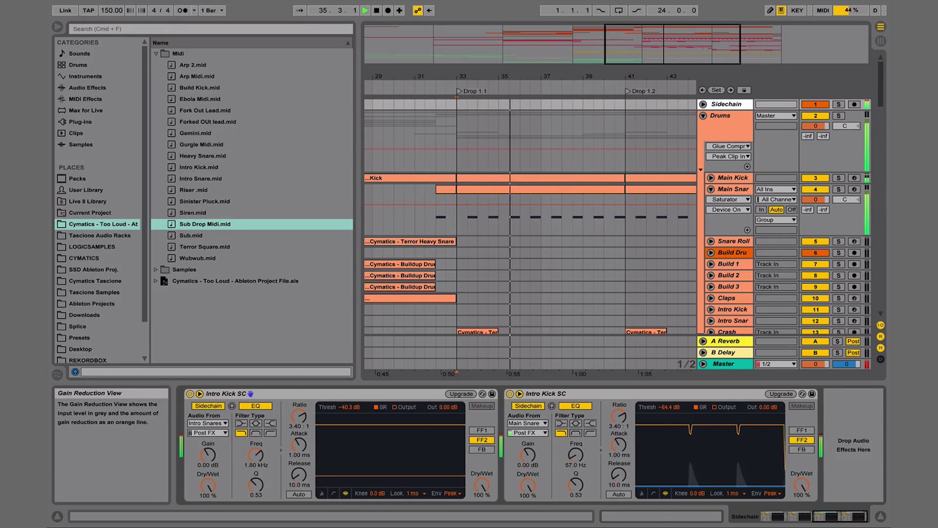
{"action": "left_click_drag", "start_coordinate": [576, 455], "coordinate": [576, 465]}
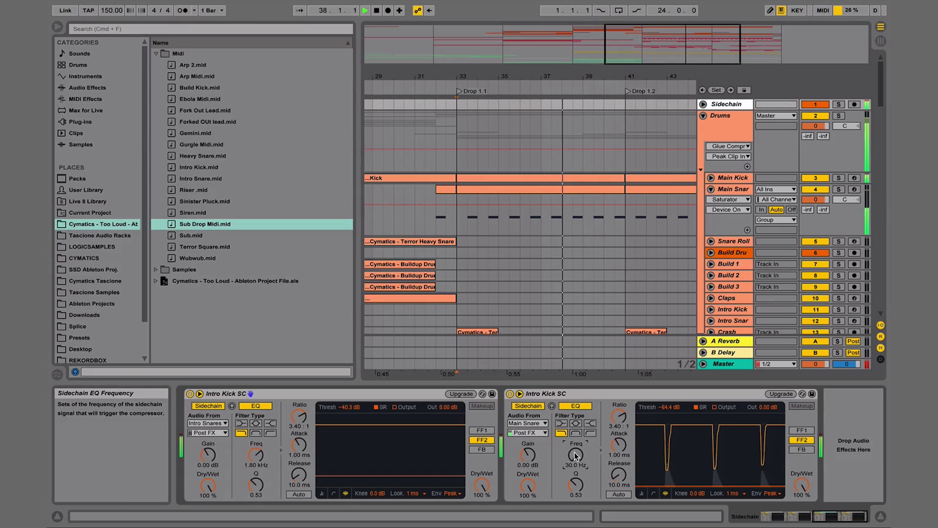
{"action": "left_click_drag", "start_coordinate": [618, 445], "coordinate": [619, 464]}
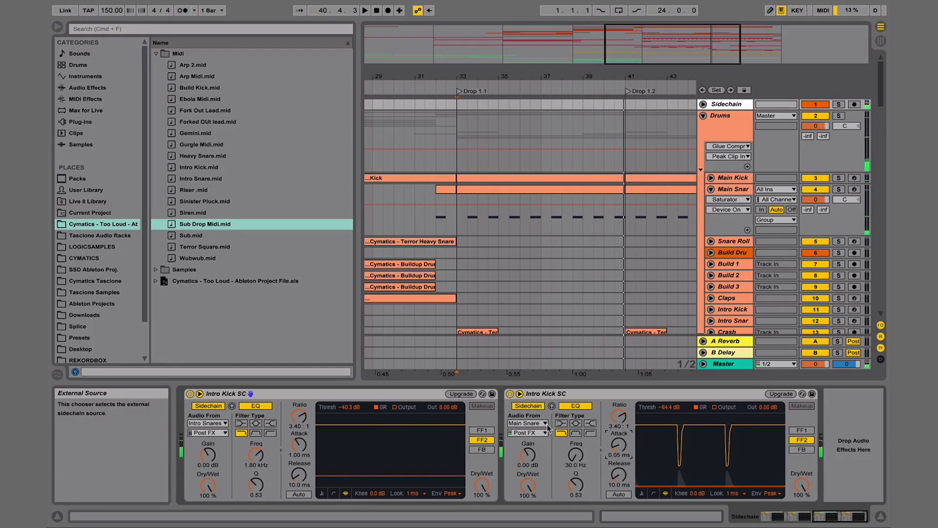
- Try a high-pass sidechain filter at 15.0 kHz during playback, and return it to low-pass at 30.0 Hz
{"action": "scroll", "coordinate": [560, 436], "scroll_direction": "left", "scroll_amount": 2}
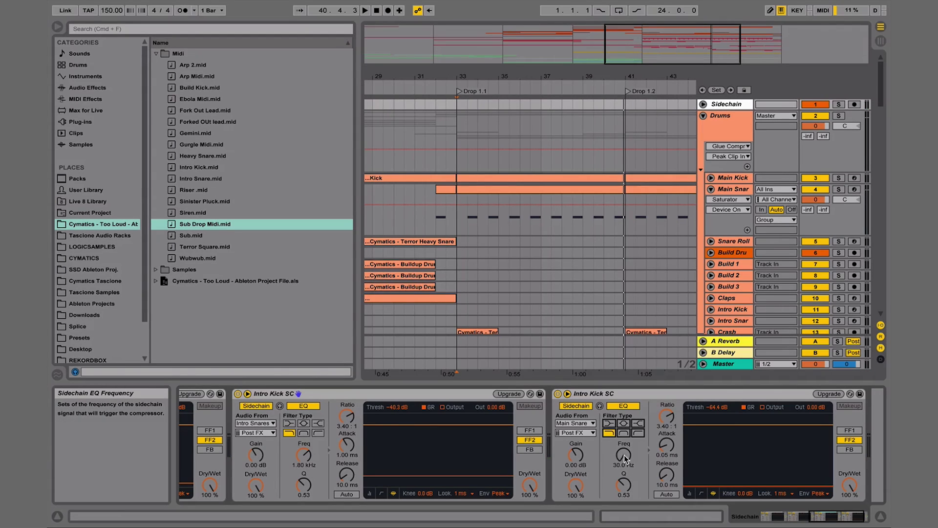
{"action": "key", "text": "space"}
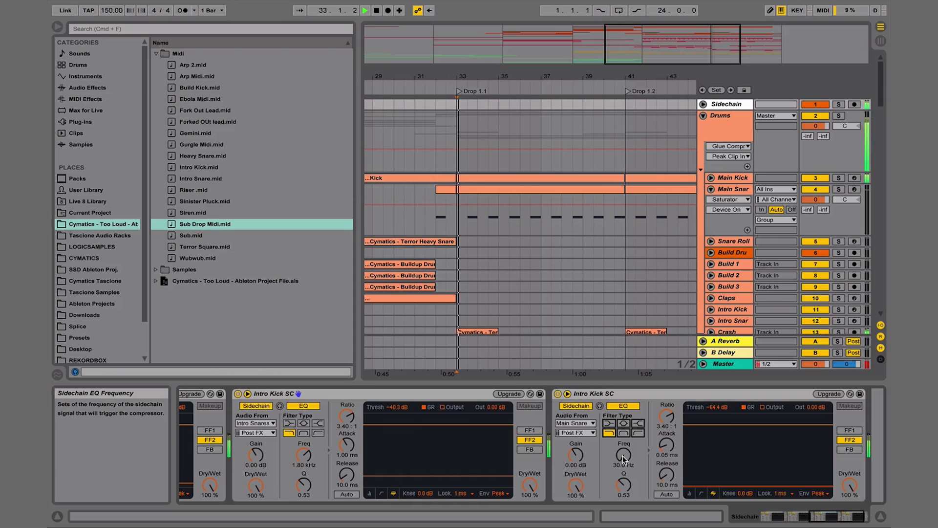
{"action": "left_click_drag", "start_coordinate": [632, 441], "coordinate": [632, 383]}
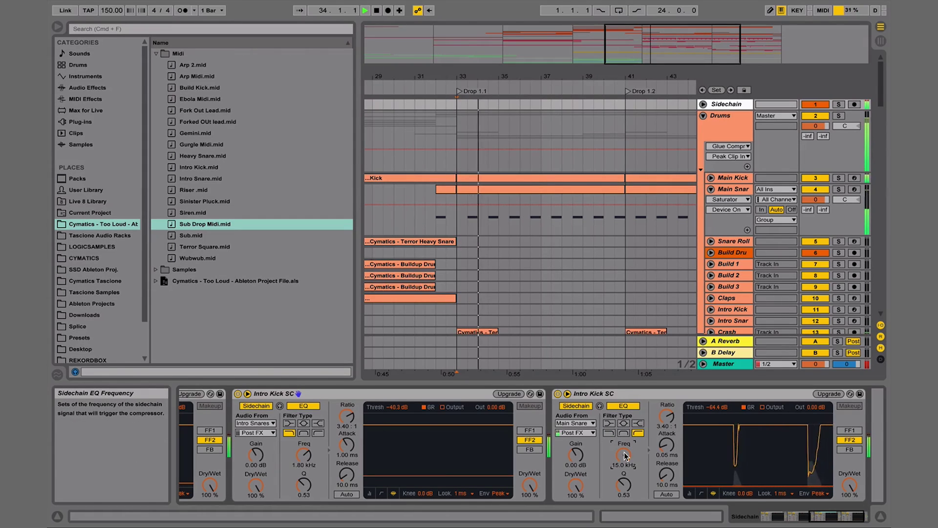
{"action": "left_click", "coordinate": [610, 431]}
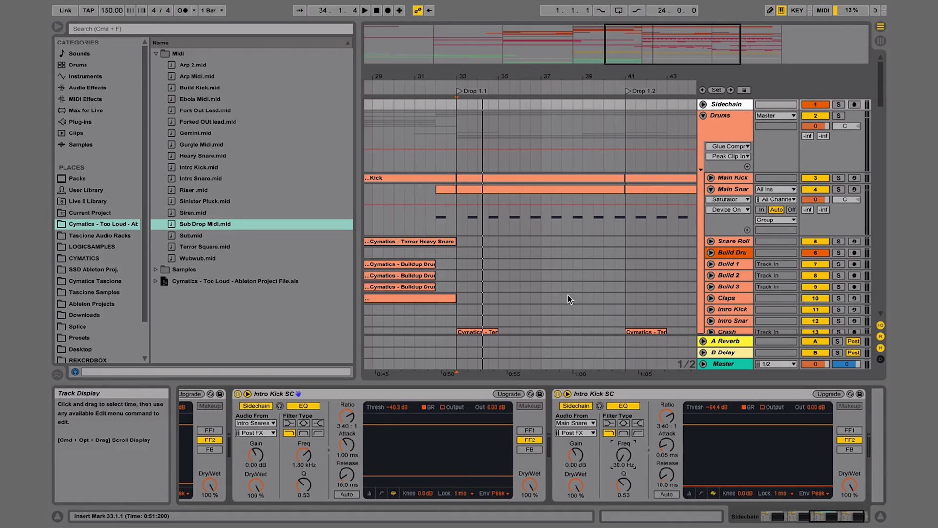
- Replay the drop from 33.1.1 and set the Main Snare compressor to ratio 3.78:1, attack 0.01 ms and release 7.35 ms
{"action": "left_click", "coordinate": [456, 223]}
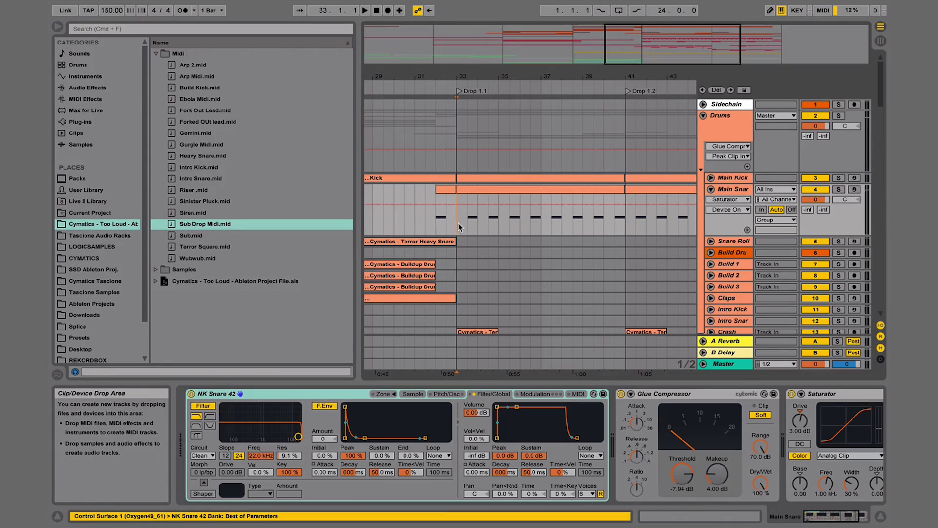
{"action": "key", "text": "space"}
{"action": "left_click", "coordinate": [726, 104]}
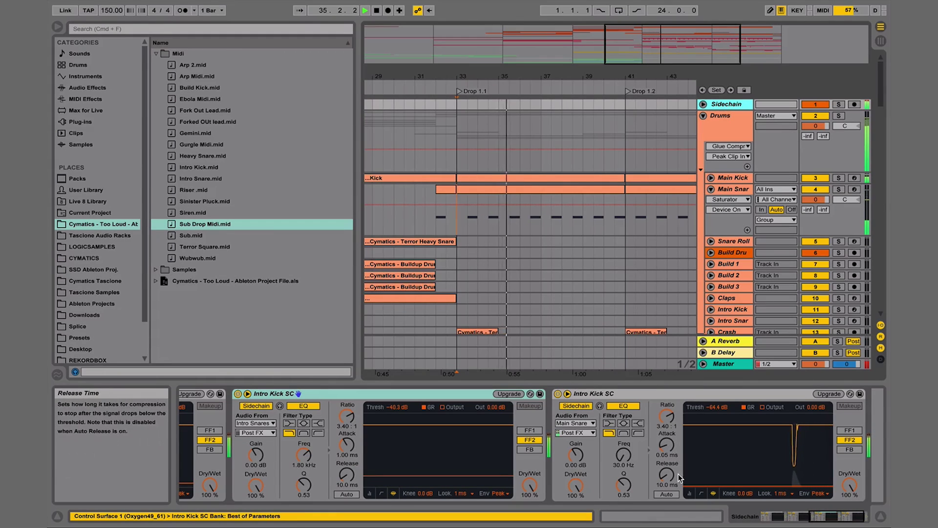
{"action": "mouse_move", "coordinate": [672, 431]}
{"action": "left_mouse_down"}
{"action": "mouse_move", "coordinate": [672, 393]}
{"action": "mouse_move", "coordinate": [667, 430]}
{"action": "left_mouse_up"}
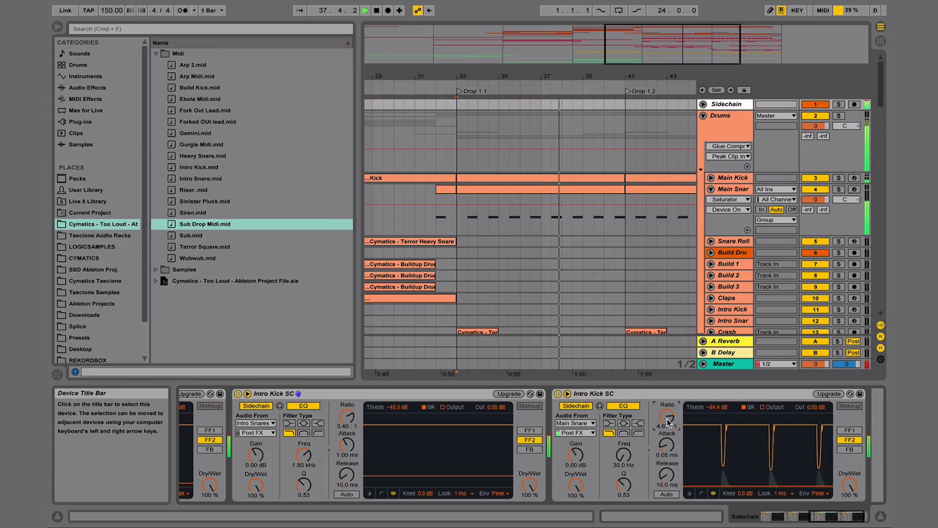
{"action": "left_click", "coordinate": [673, 477]}
{"action": "scroll", "coordinate": [672, 476], "scroll_direction": "down", "scroll_amount": 5}
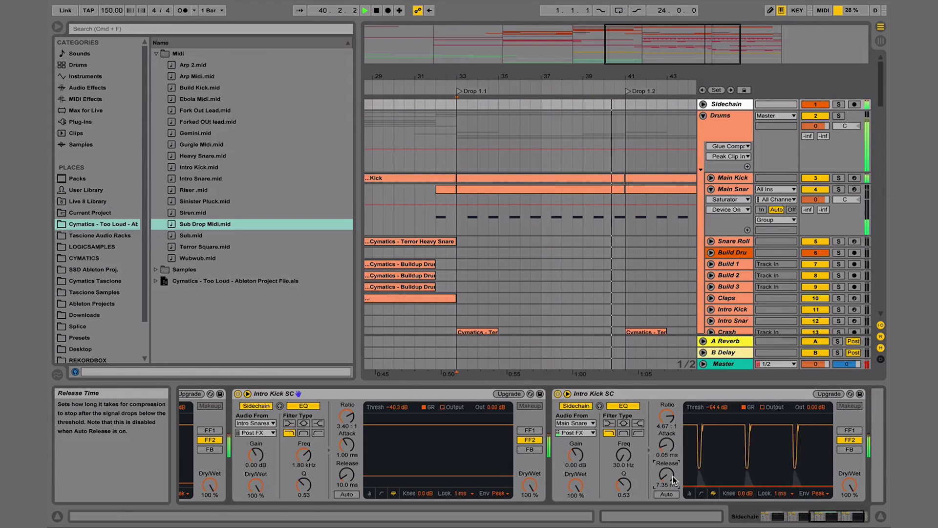
{"action": "left_click", "coordinate": [666, 444]}
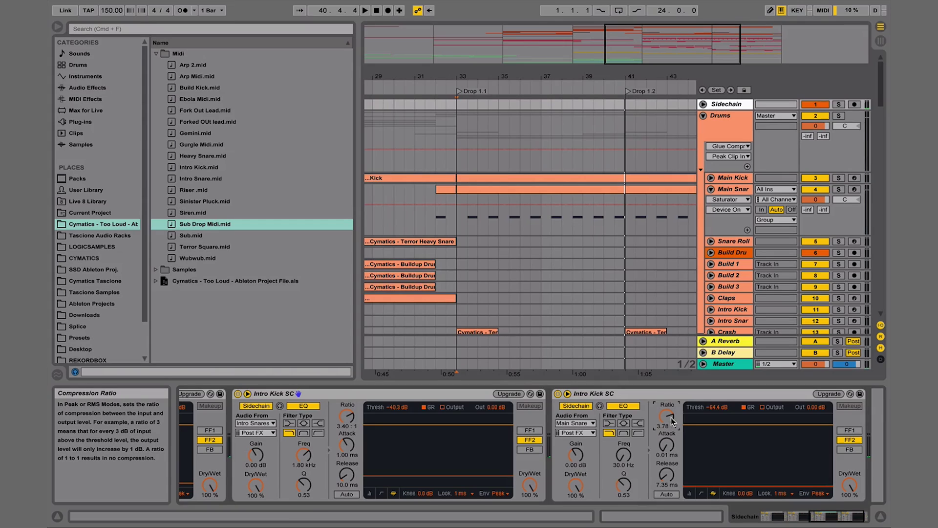
- Play Drop 1.1 with the new compressor settings and fold the Drums and Bass groups
{"action": "key", "text": "space"}
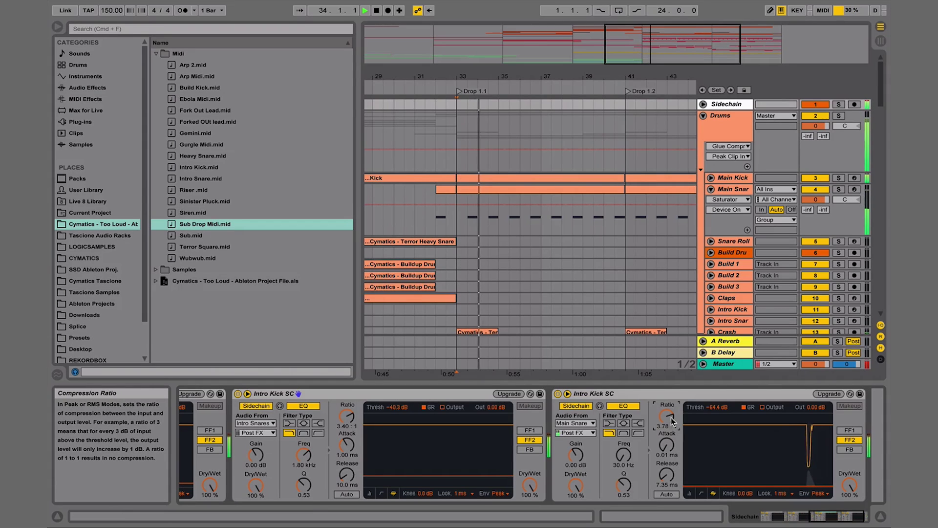
{"action": "left_click", "coordinate": [703, 115]}
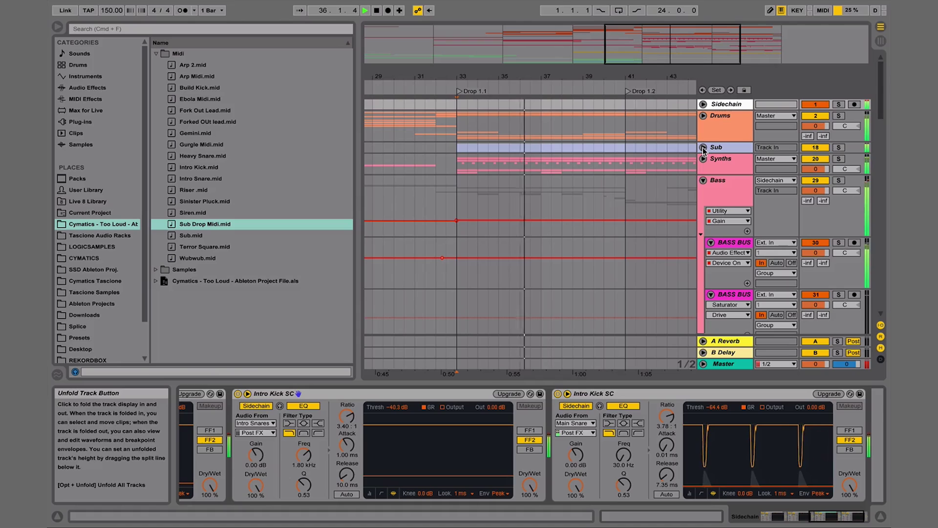
{"action": "left_click", "coordinate": [703, 180]}
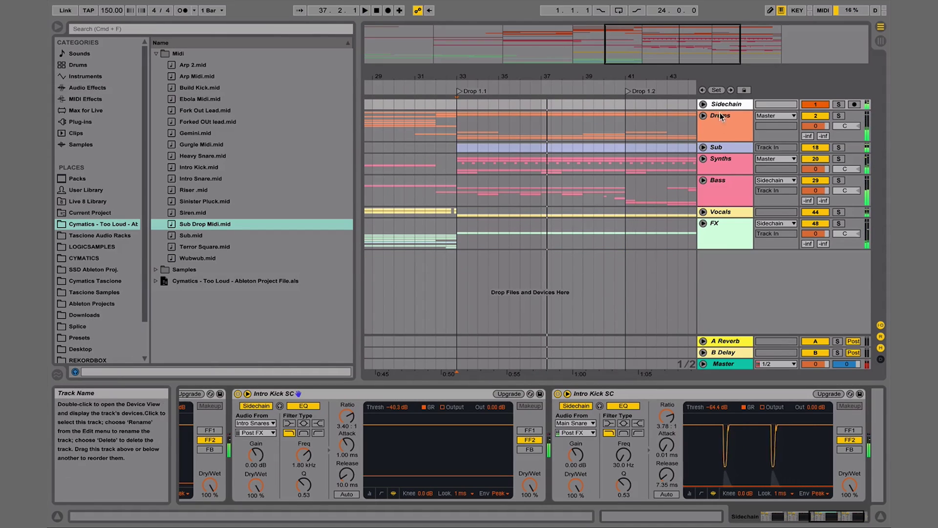